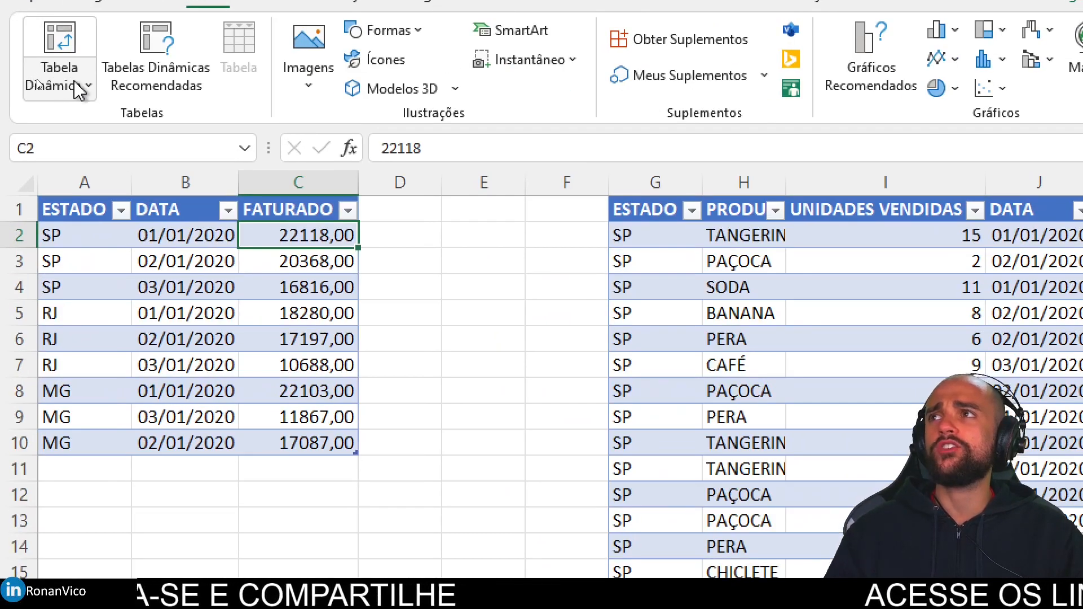
# Create a pivot table from TB_FATURAMENTO on the existing sheet Planilha1, starting at cell L5.
pyautogui.click(31, 83)
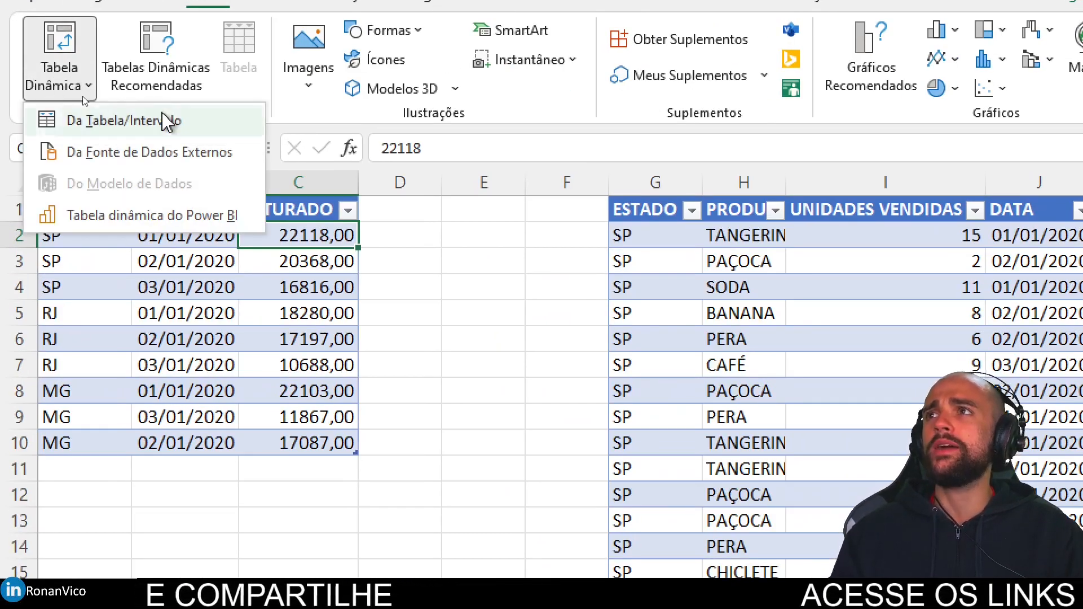
pyautogui.click(174, 127)
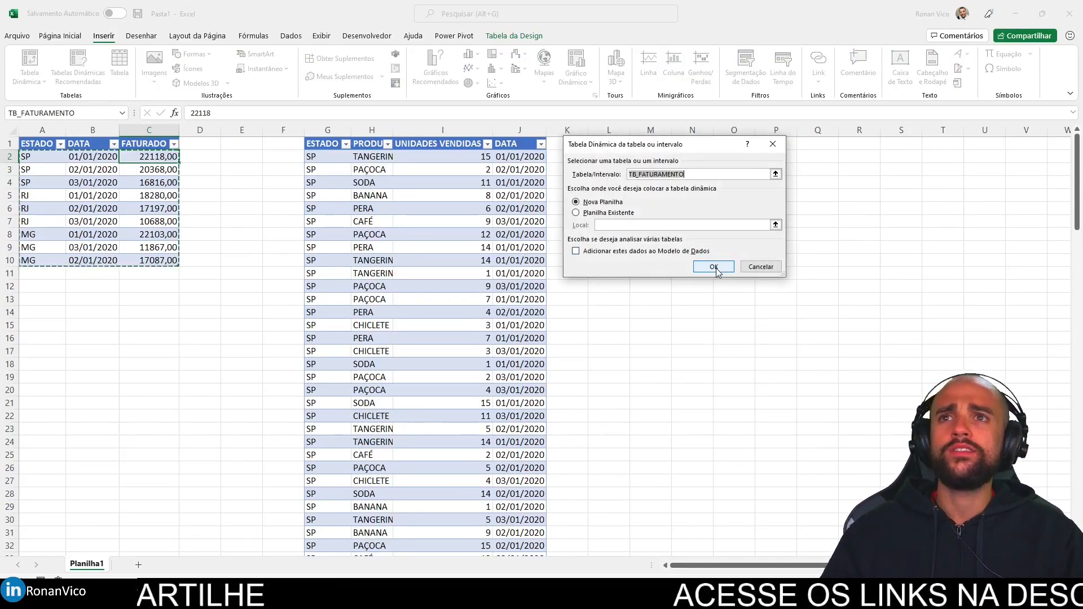
pyautogui.click(610, 215)
pyautogui.click(712, 265)
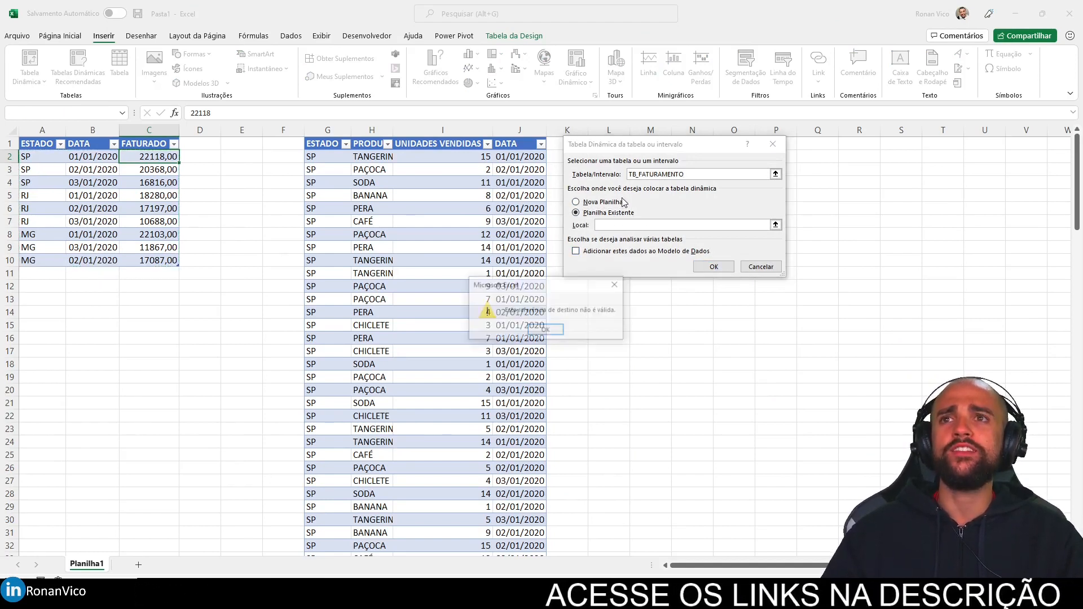
pyautogui.click(556, 326)
pyautogui.click(555, 327)
pyautogui.moveTo(609, 196); pyautogui.dragTo(819, 195)
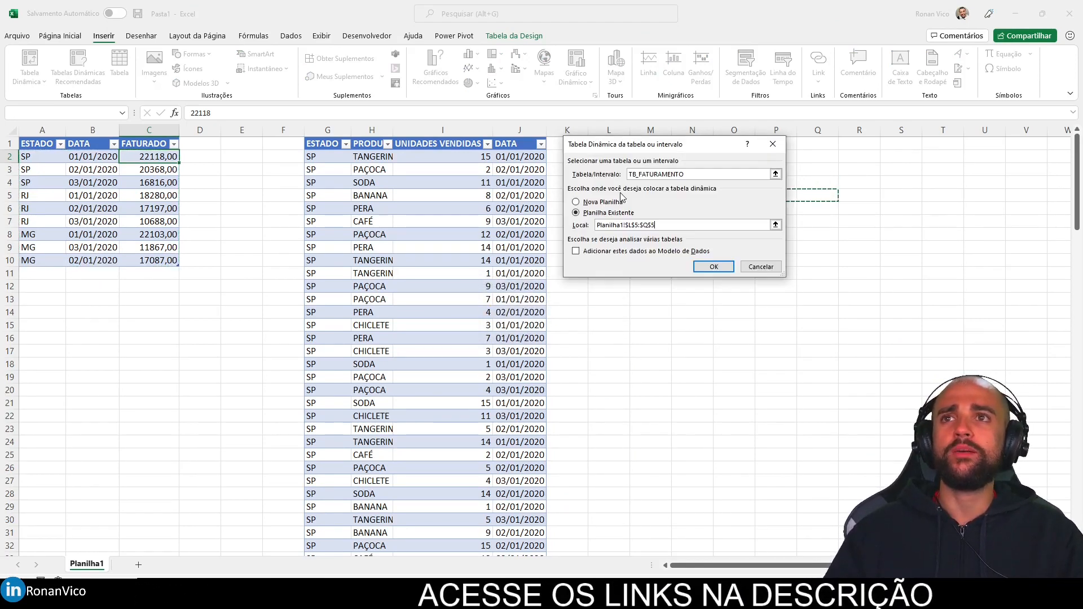
pyautogui.click(710, 265)
pyautogui.click(733, 264)
# Enter the heading TABELA DE FATURAMENTO in cell L4 and summarise FATURADO by ESTADO in the pivot table below it.
pyautogui.click(615, 209)
pyautogui.click(616, 182)
pyautogui.doubleClick(617, 182)
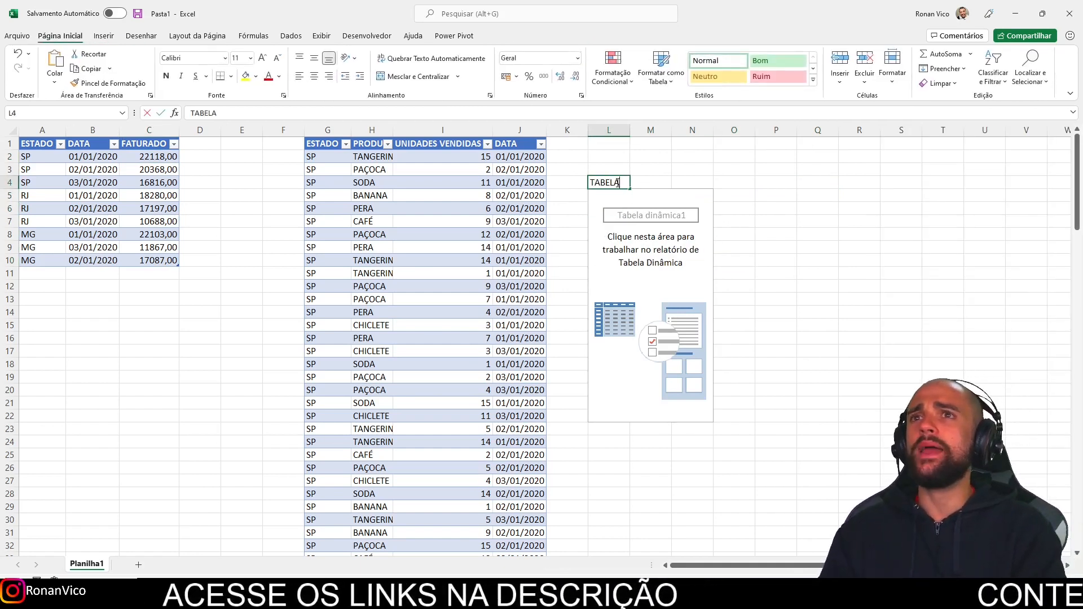
pyautogui.write('DE FATURAMENTO')
pyautogui.press('Return')
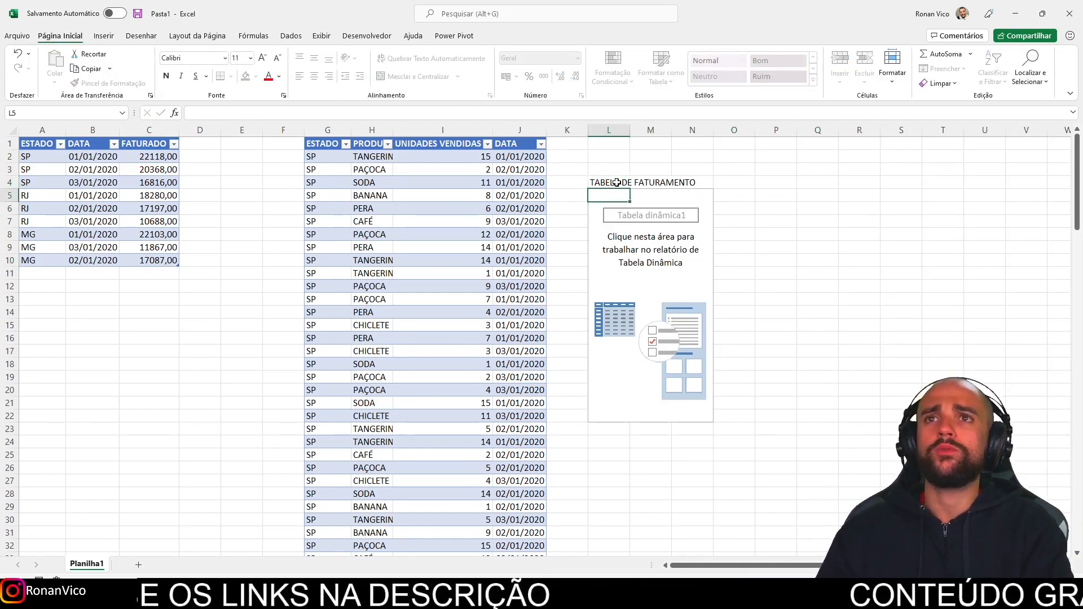
pyautogui.click(910, 208)
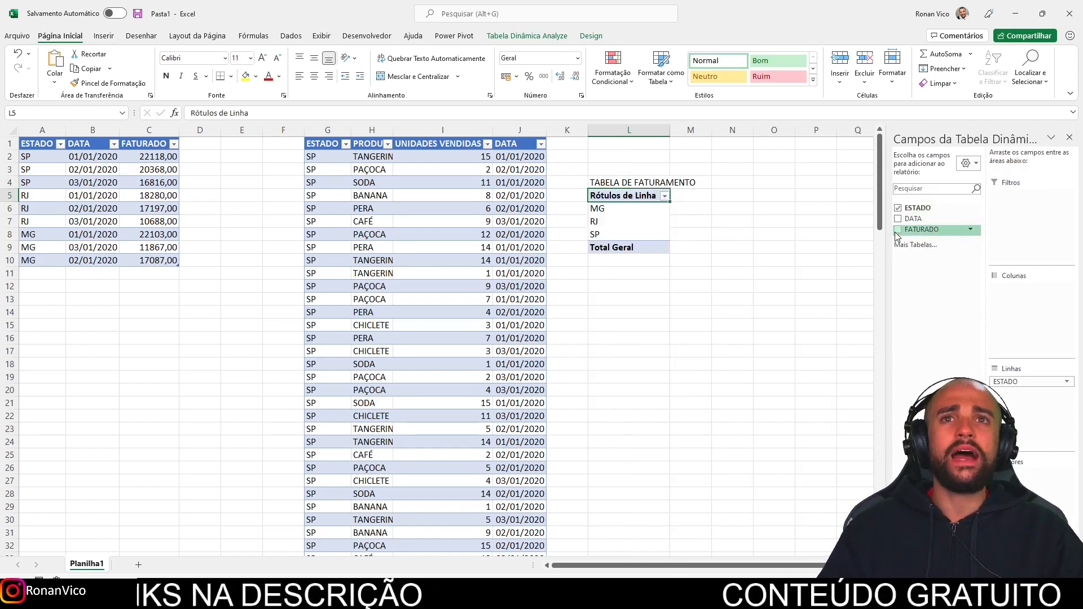
pyautogui.click(911, 229)
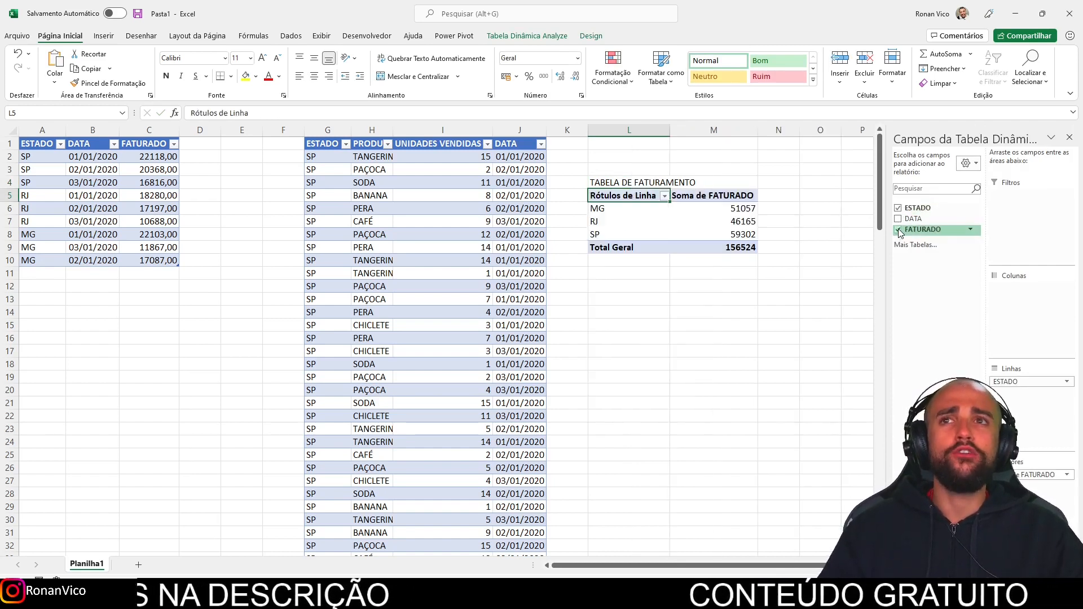
# Create a second pivot table from TB_VENDAS on the existing sheet, placed at cell P4.
pyautogui.click(328, 159)
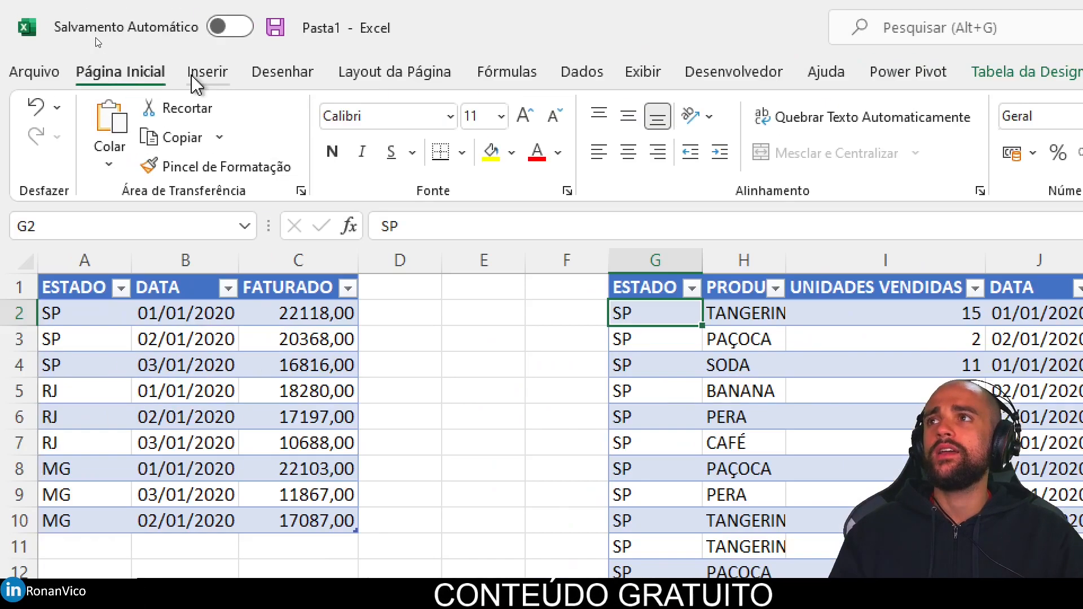
pyautogui.click(101, 37)
pyautogui.click(29, 79)
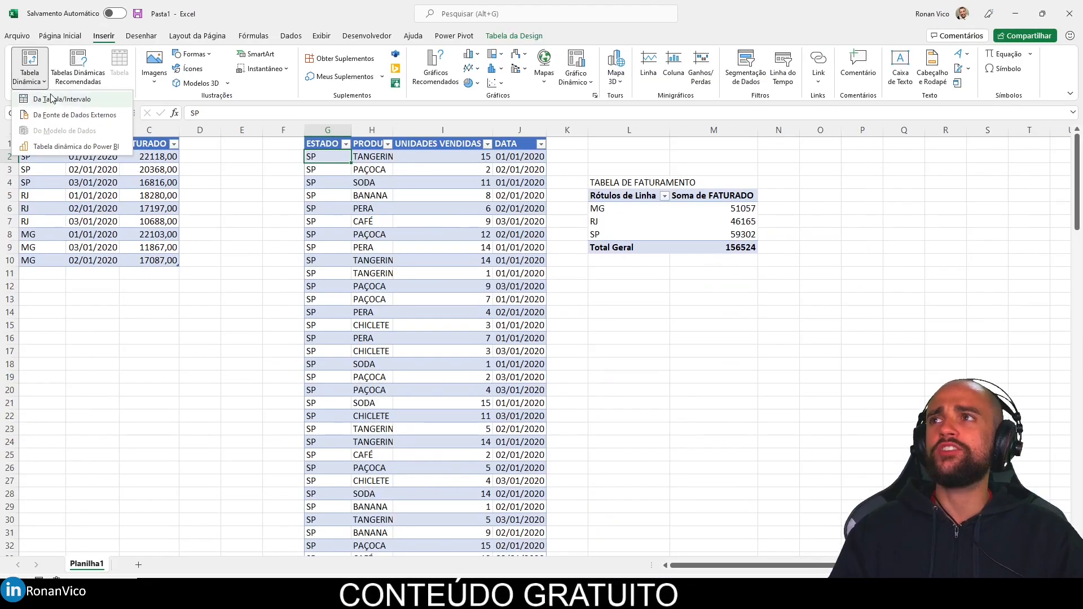
pyautogui.click(59, 100)
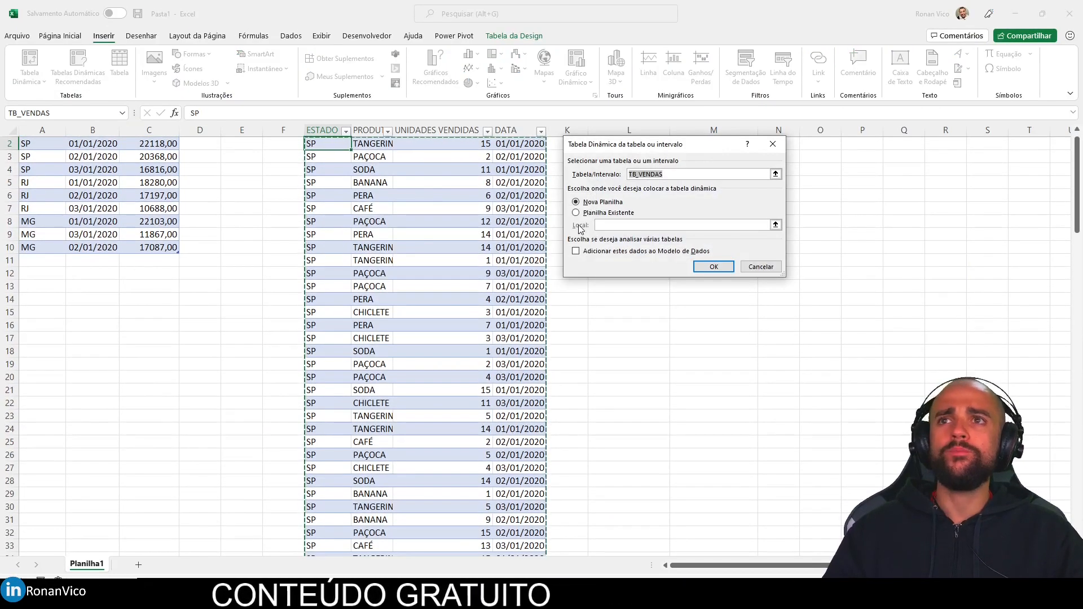
pyautogui.click(712, 266)
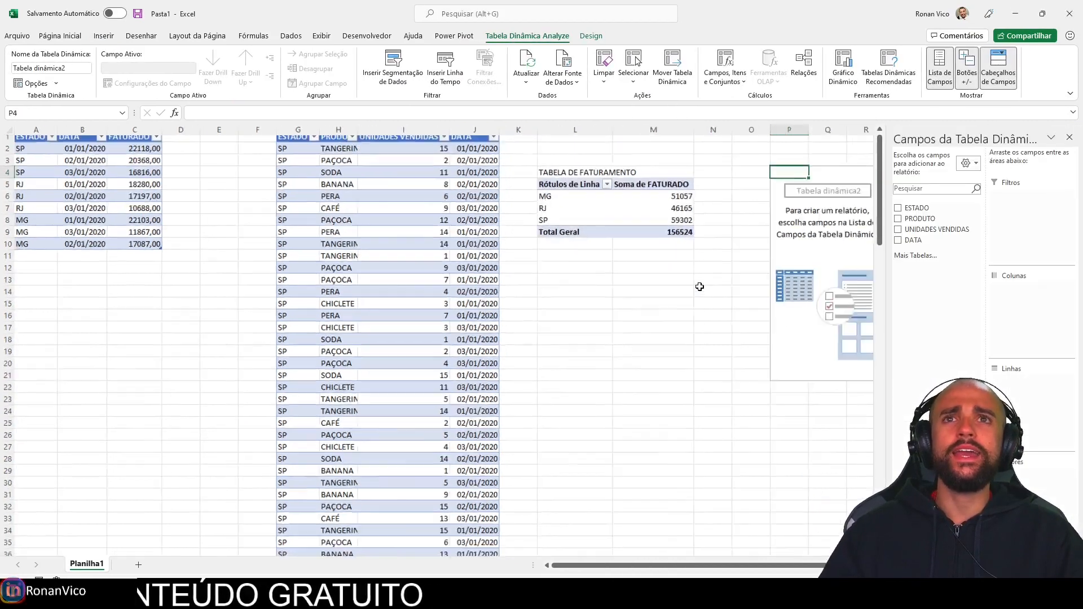
# Set up the TB_VENDAS pivot table with ESTADO as rows and the sum of UNIDADES VENDIDAS as values.
pyautogui.scroll(-3, 698, 286)
pyautogui.scroll(1, 806, 274)
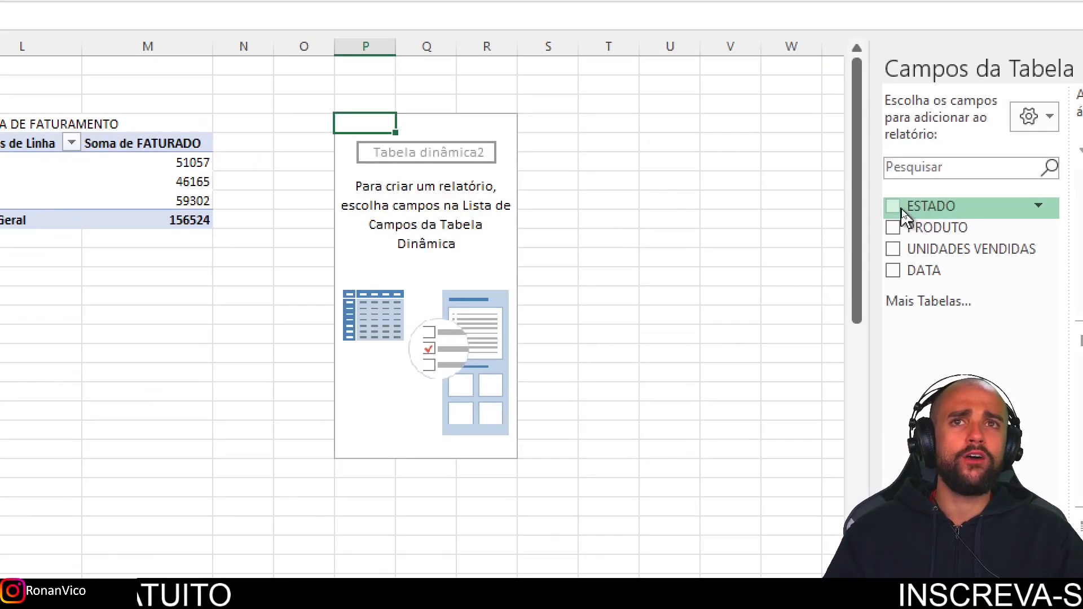
pyautogui.click(898, 208)
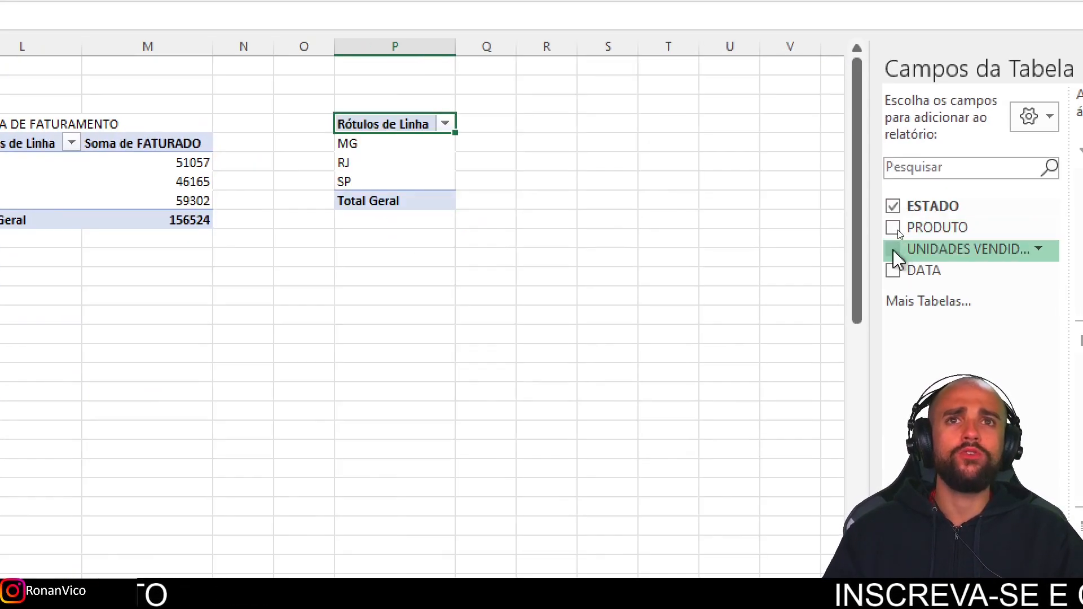
pyautogui.click(893, 250)
pyautogui.moveTo(573, 252); pyautogui.dragTo(604, 319)
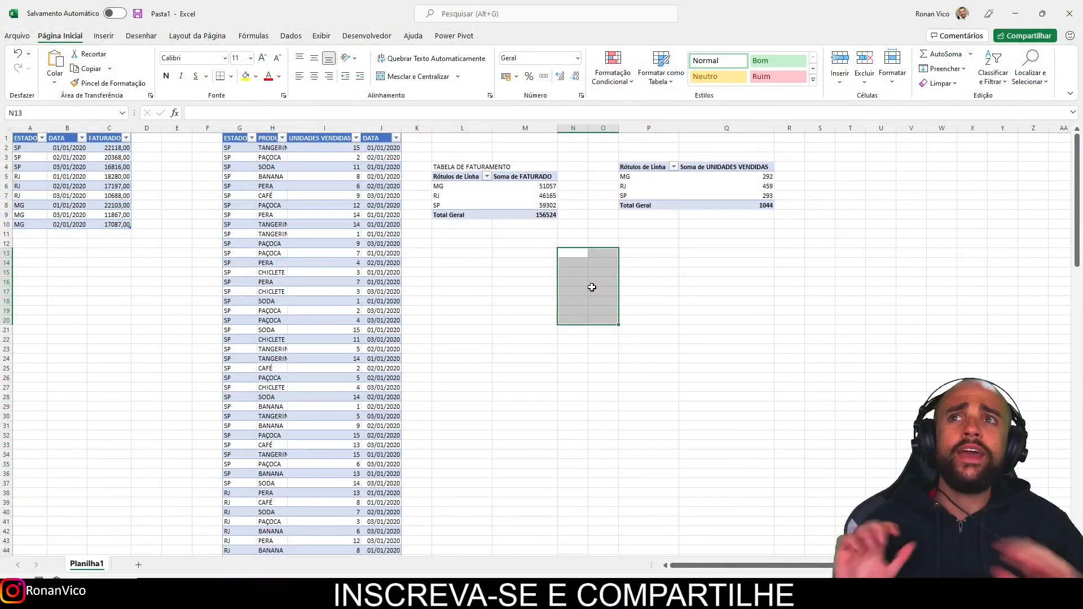
pyautogui.click(543, 263)
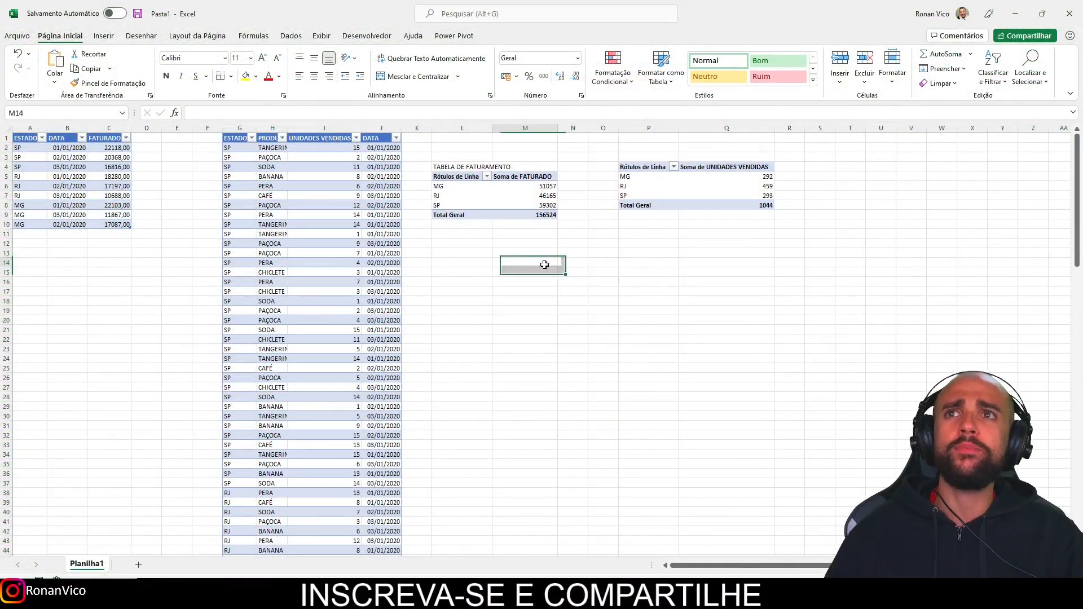
# Insert an ESTADO slicer for the billing pivot table, place it below the two pivot tables and filter by MG.
pyautogui.click(434, 195)
pyautogui.click(104, 35)
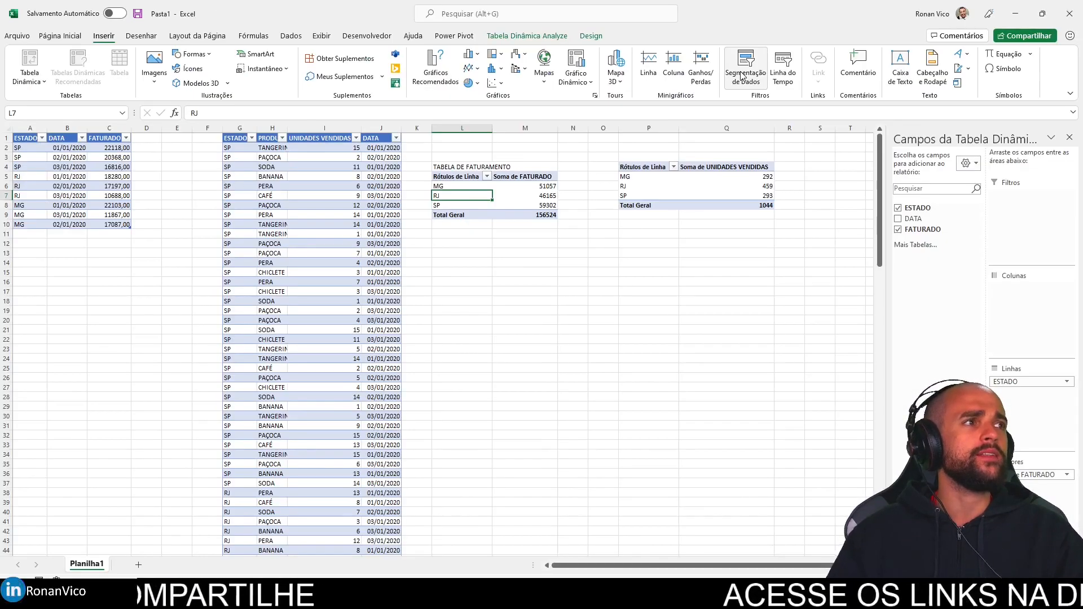
pyautogui.click(728, 152)
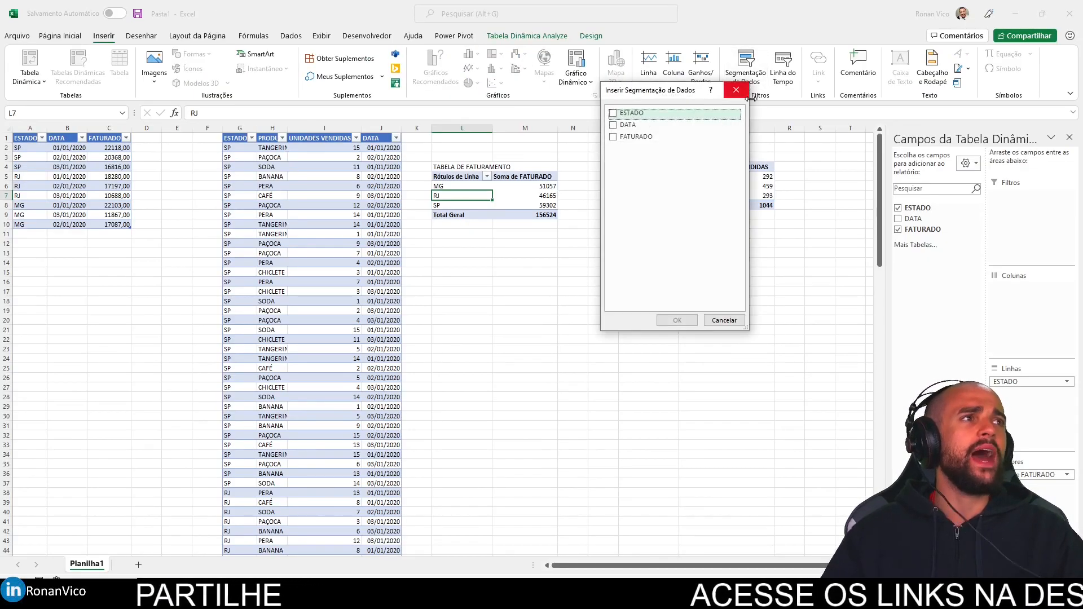
pyautogui.moveTo(680, 90); pyautogui.dragTo(704, 182)
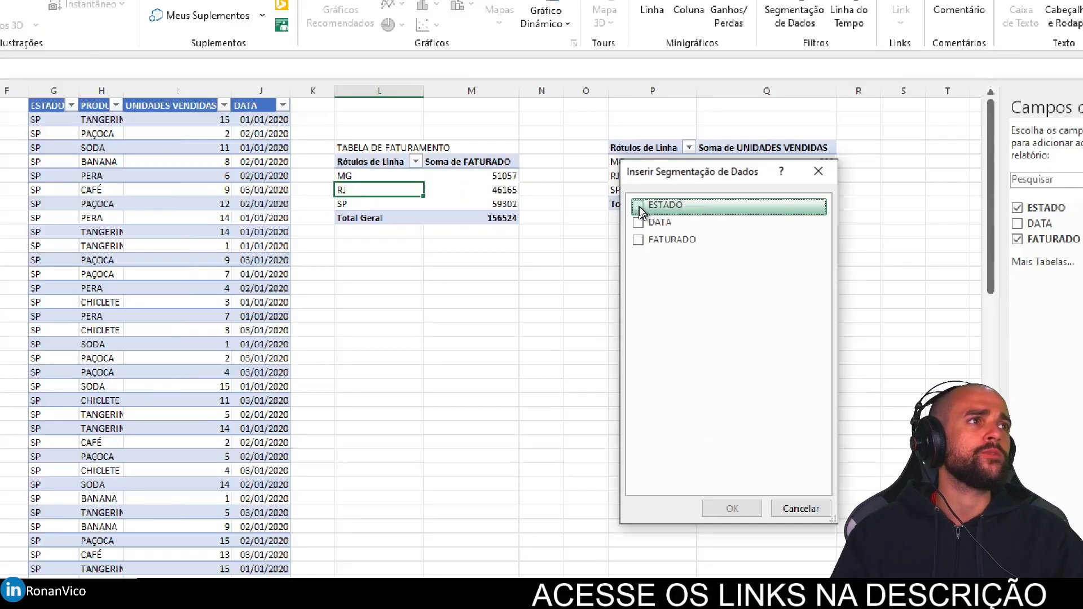
pyautogui.click(638, 206)
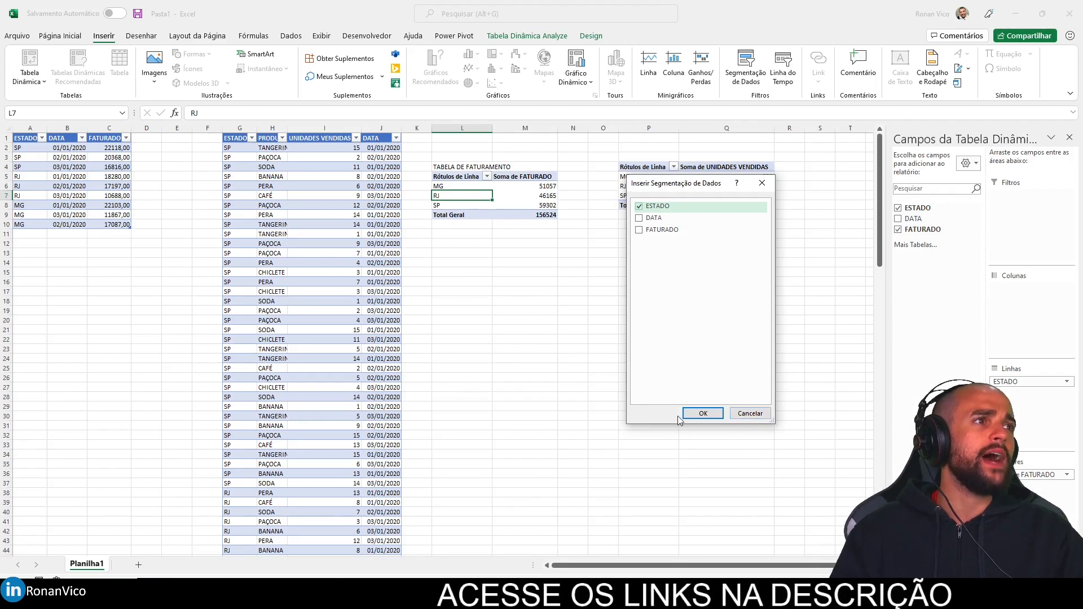
pyautogui.click(732, 509)
pyautogui.moveTo(438, 288); pyautogui.dragTo(578, 239)
pyautogui.click(567, 256)
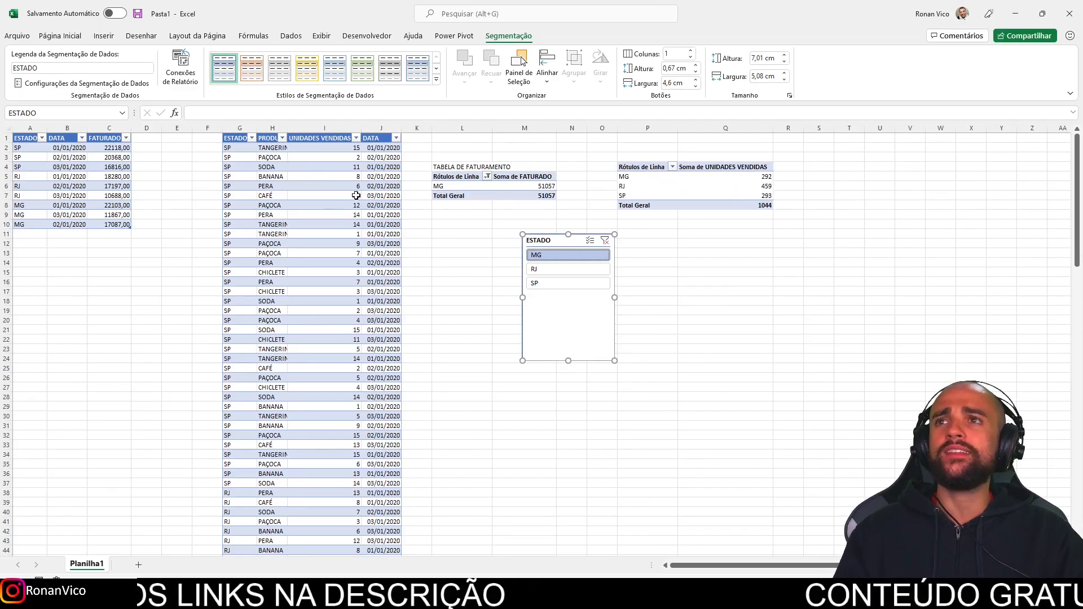
pyautogui.click(554, 270)
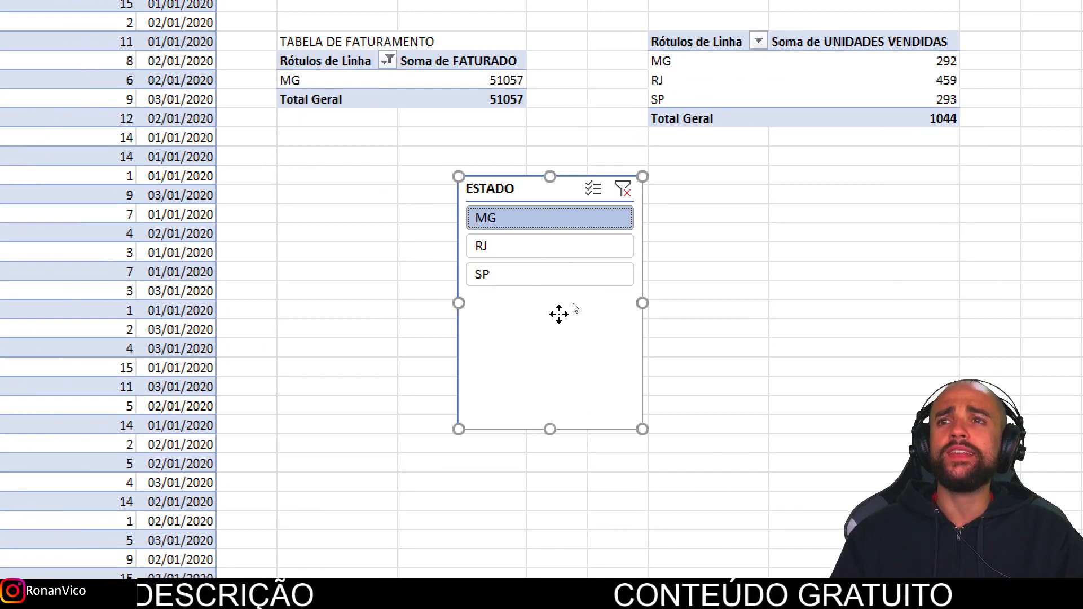
# Check which pivot tables are available in the report connections of the ESTADO slicer.
pyautogui.rightClick(574, 301)
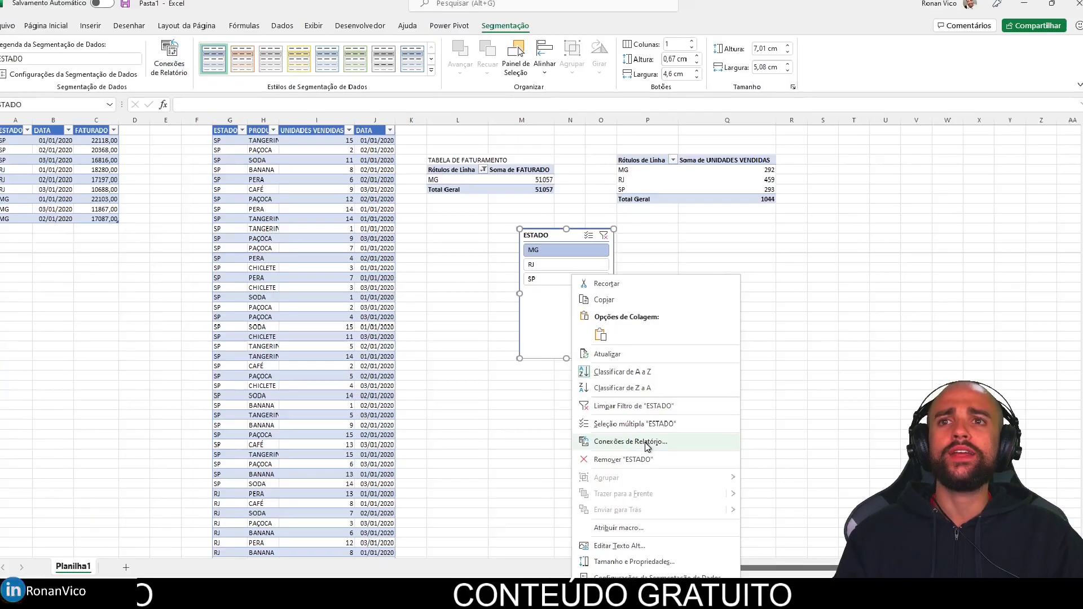
pyautogui.click(646, 443)
pyautogui.moveTo(612, 413); pyautogui.dragTo(682, 222)
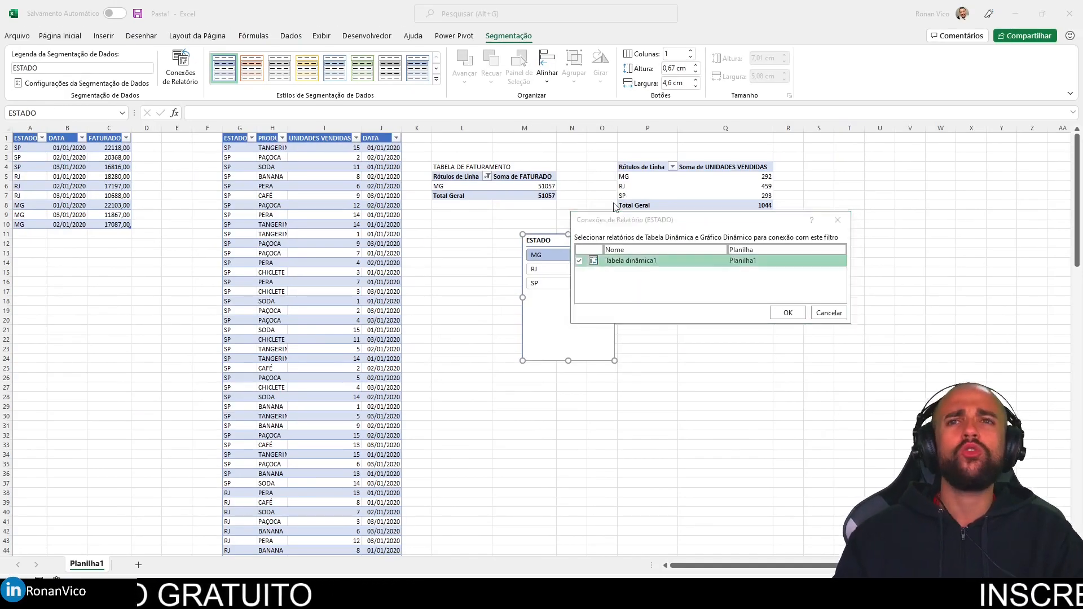
pyautogui.click(784, 309)
# Move the ESTADO slicer under the units-sold pivot table and paste a copy of the billing pivot table at L15.
pyautogui.moveTo(591, 234); pyautogui.dragTo(689, 253)
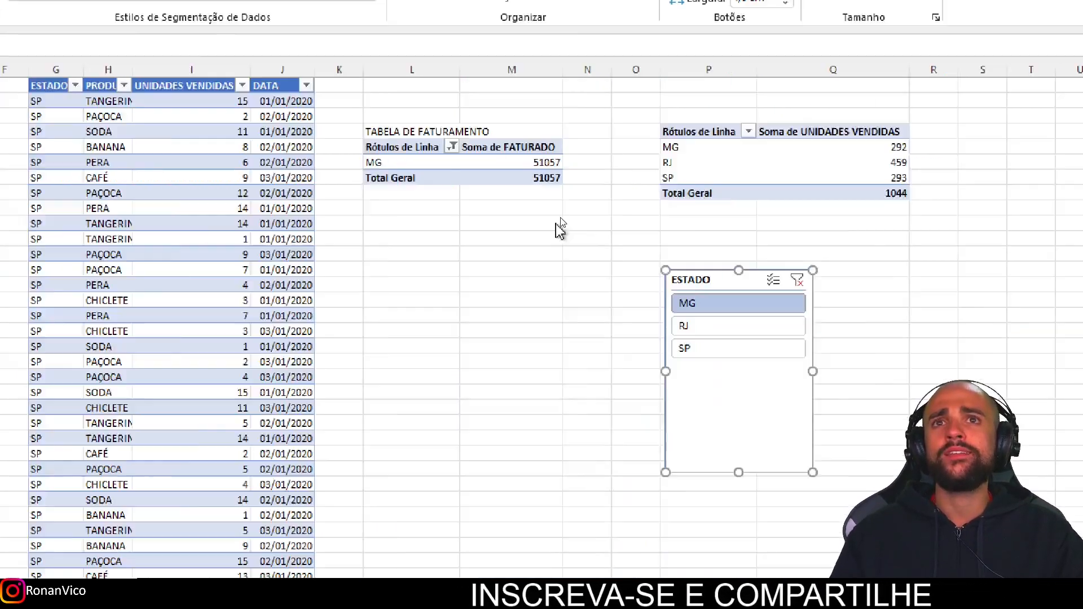
pyautogui.moveTo(399, 147); pyautogui.dragTo(512, 178)
pyautogui.hotkey('ctrl', 'c')
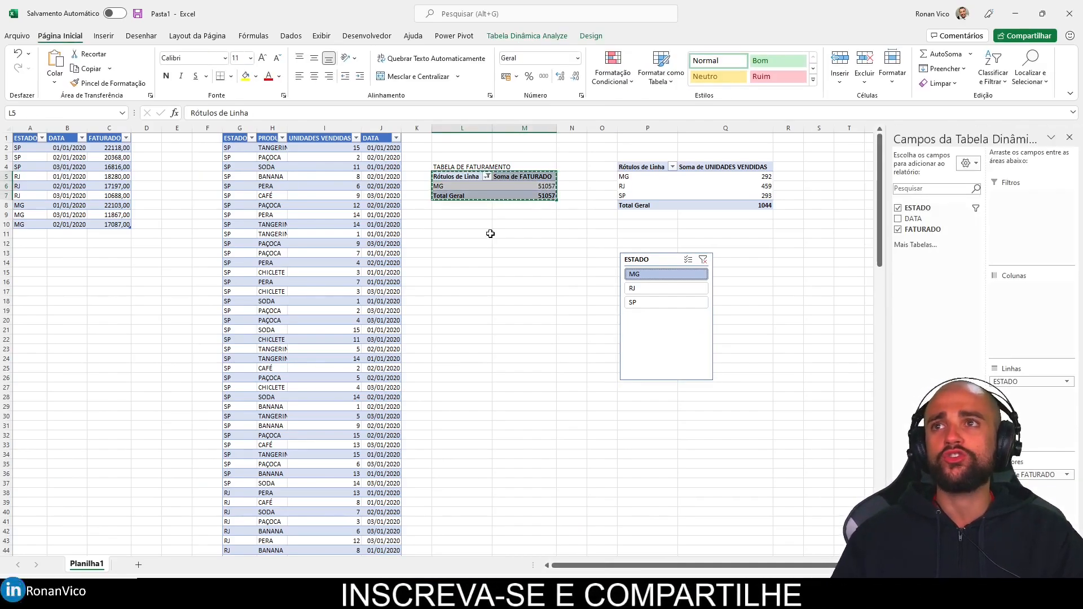
pyautogui.click(466, 272)
pyautogui.hotkey('ctrl', 'v')
pyautogui.click(525, 345)
# Test the ESTADO slicer on the two billing pivot tables by switching between the states, finishing on MG.
pyautogui.click(669, 259)
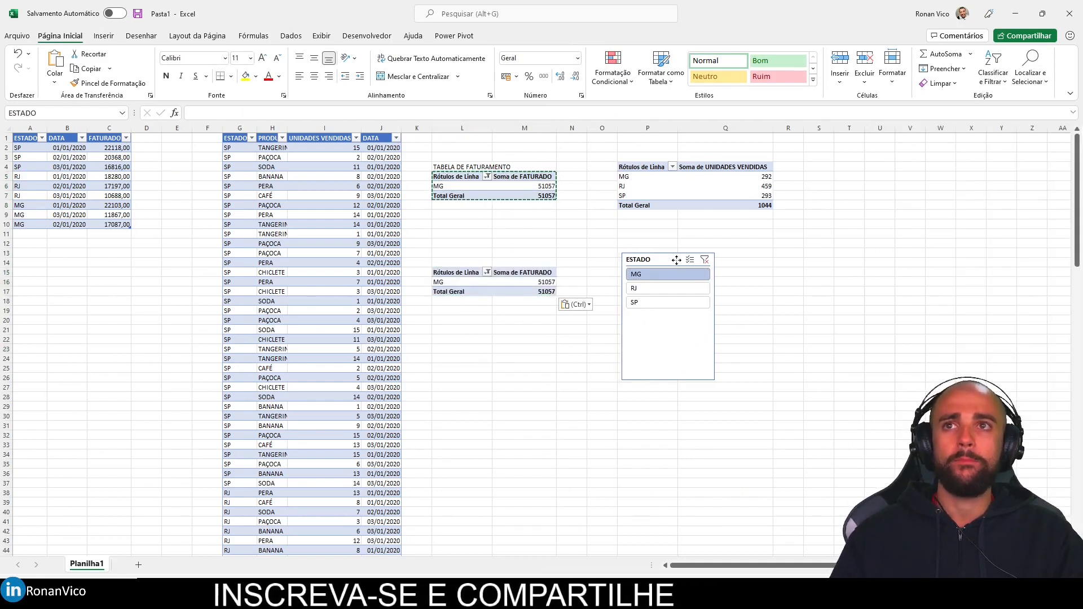
pyautogui.moveTo(670, 260); pyautogui.dragTo(687, 261)
pyautogui.click(677, 289)
pyautogui.click(681, 302)
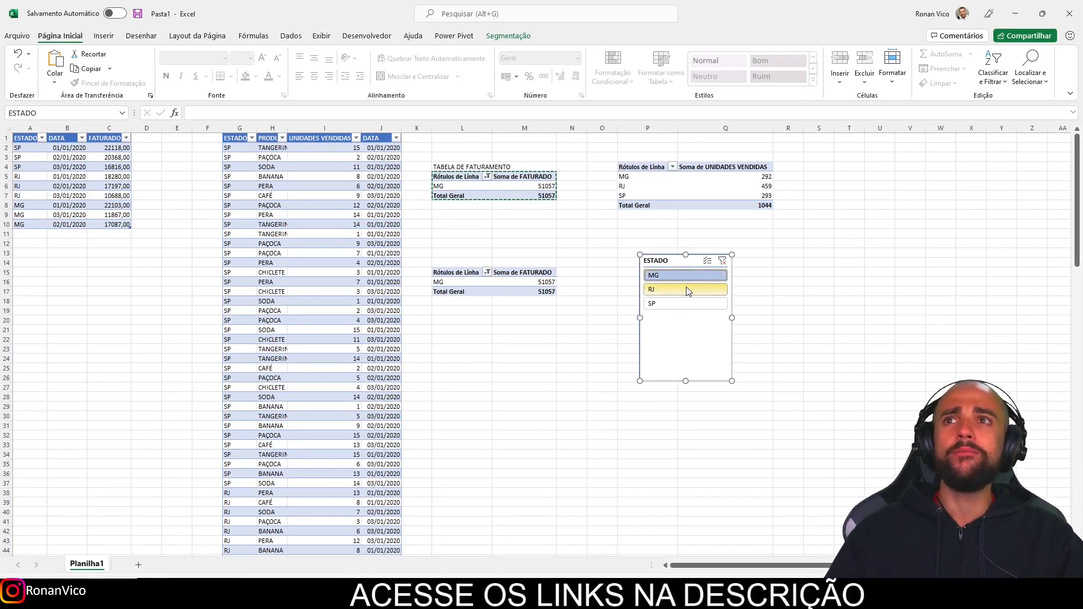
pyautogui.click(686, 289)
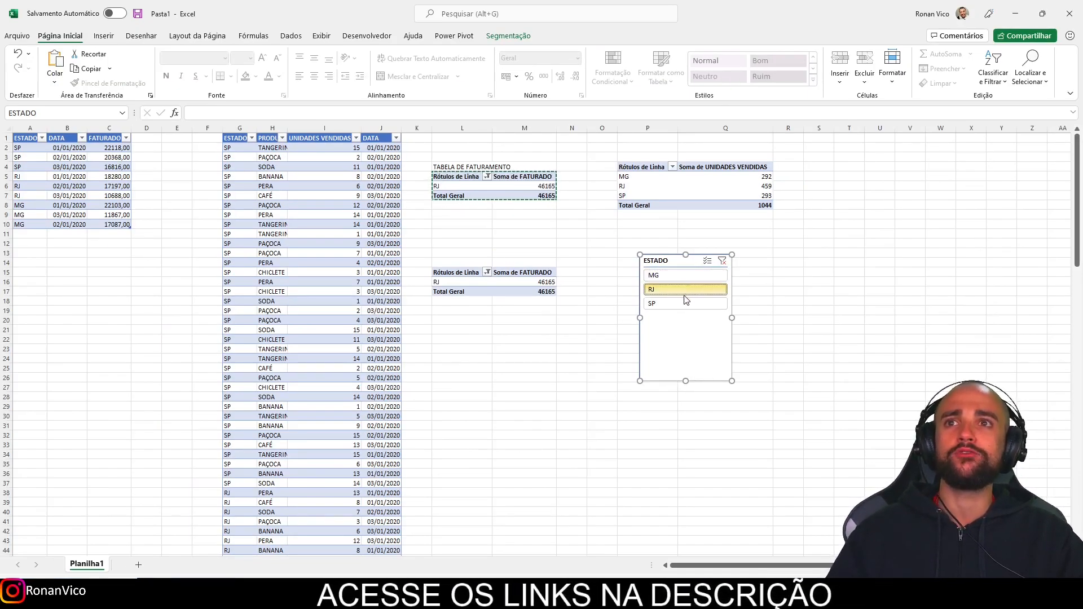
pyautogui.click(678, 276)
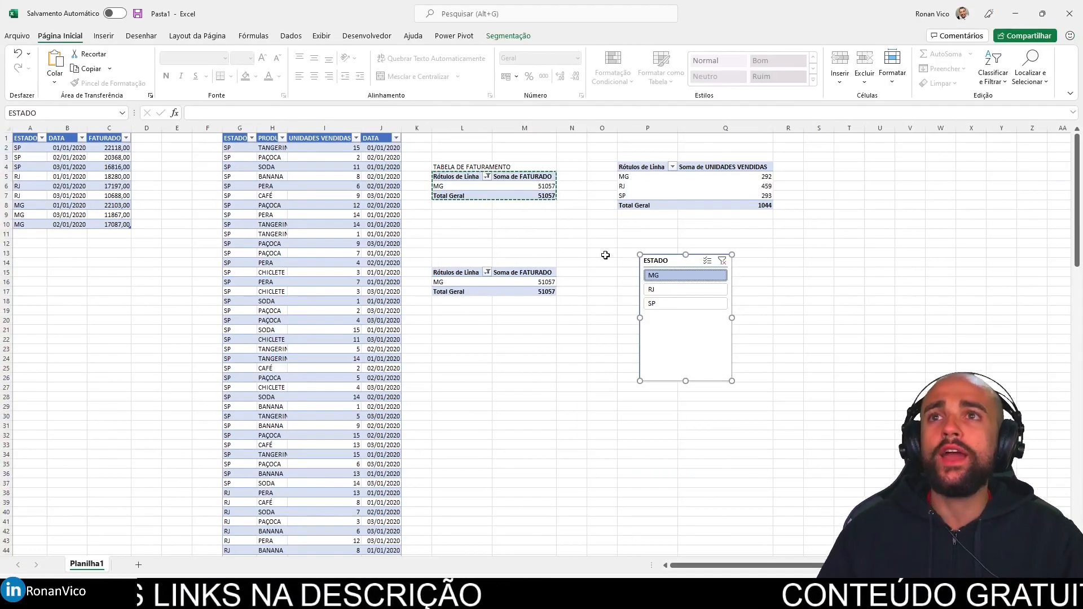
pyautogui.click(606, 255)
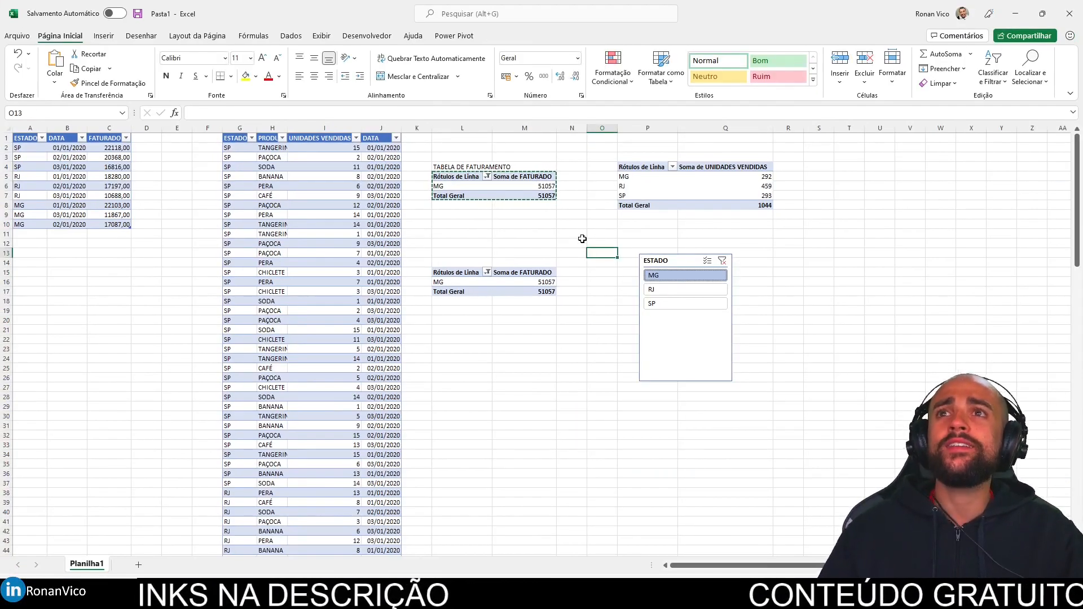
pyautogui.moveTo(655, 263); pyautogui.dragTo(651, 268)
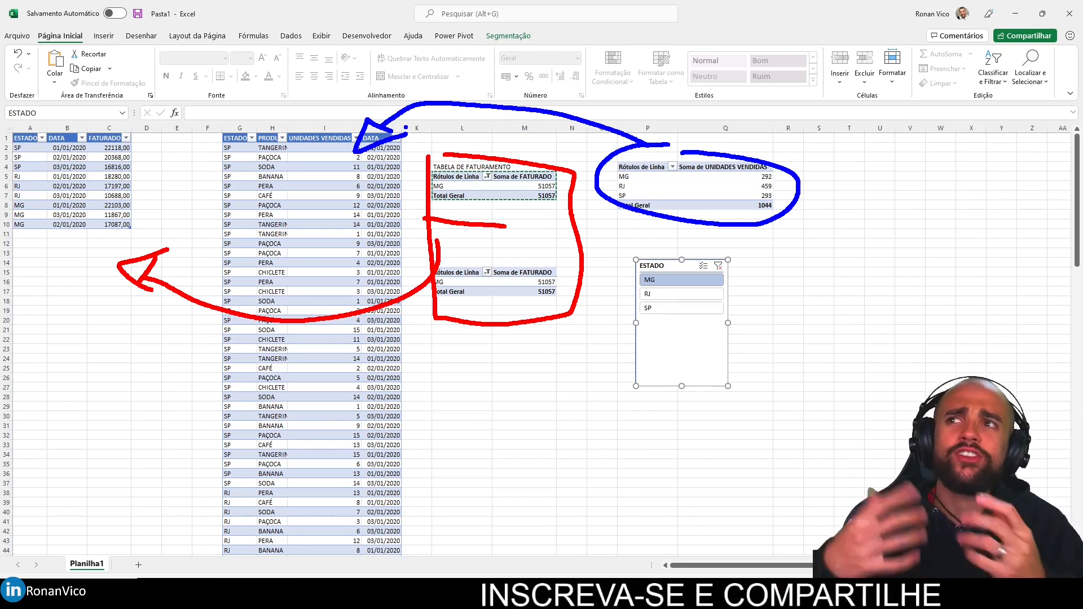
pyautogui.press('Escape')
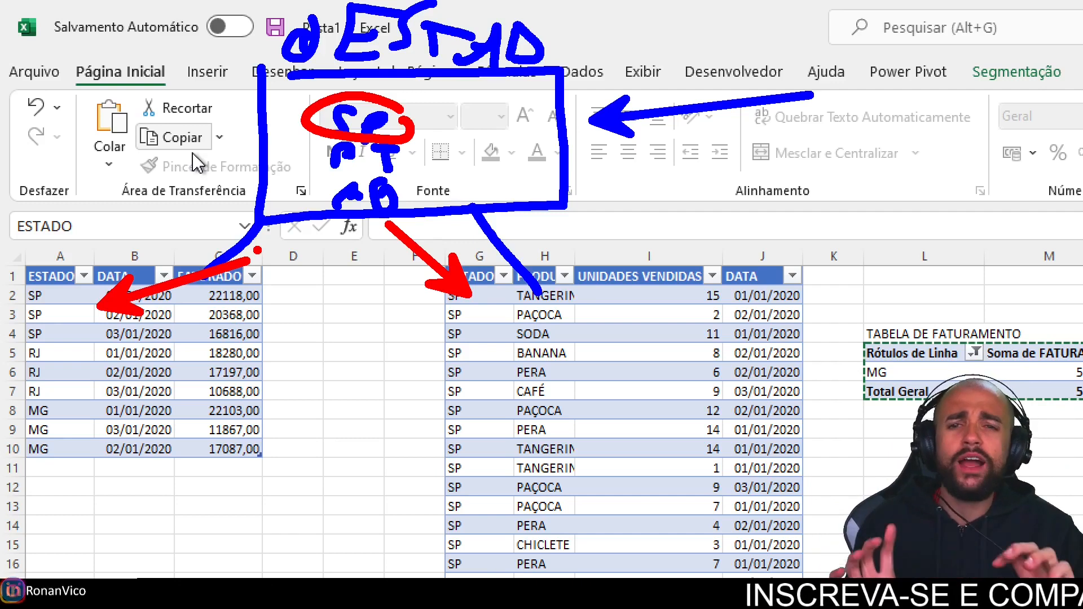
pyautogui.press('Escape')
pyautogui.hotkey('ctrl', '4')
# Delete columns L to Q with their pivot tables and remove the ESTADO slicer from the sheet.
pyautogui.click(452, 186)
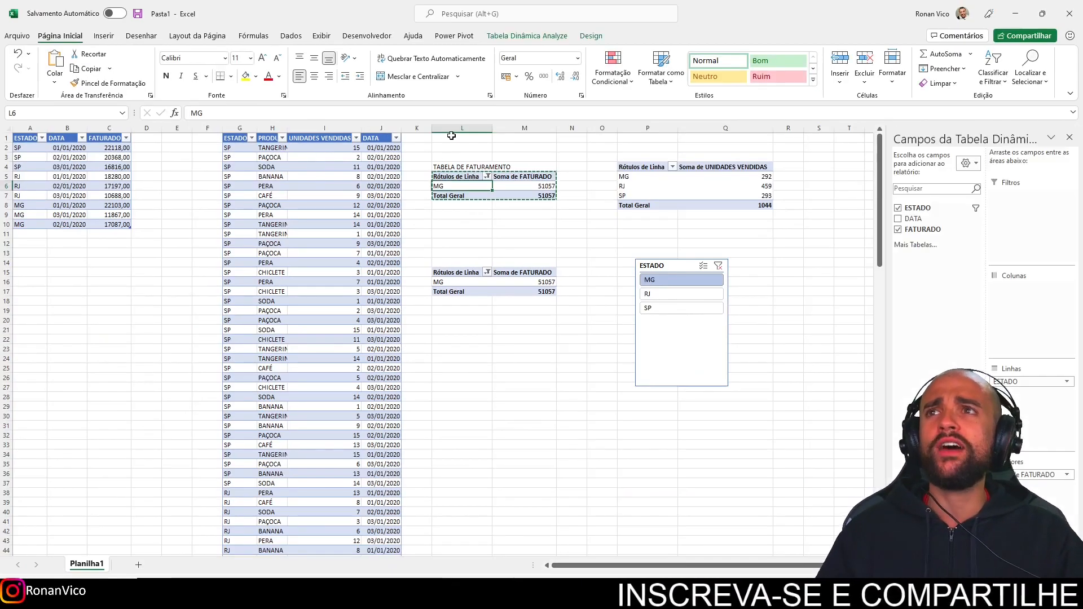
pyautogui.click(1069, 138)
pyautogui.moveTo(460, 128); pyautogui.dragTo(686, 136)
pyautogui.rightClick(563, 215)
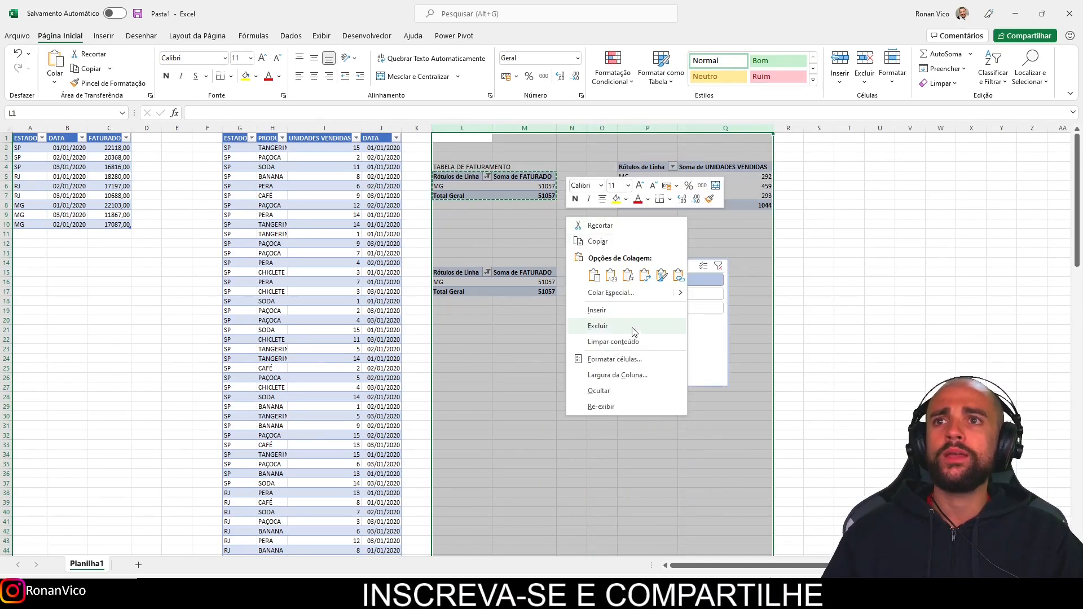
pyautogui.click(635, 326)
pyautogui.click(486, 348)
pyautogui.press('Delete')
pyautogui.click(458, 173)
pyautogui.hotkey('alt', 'Tab')
# Enter the header ESTADO in M1 and list SP, RJ and MG in the cells below it.
pyautogui.click(468, 138)
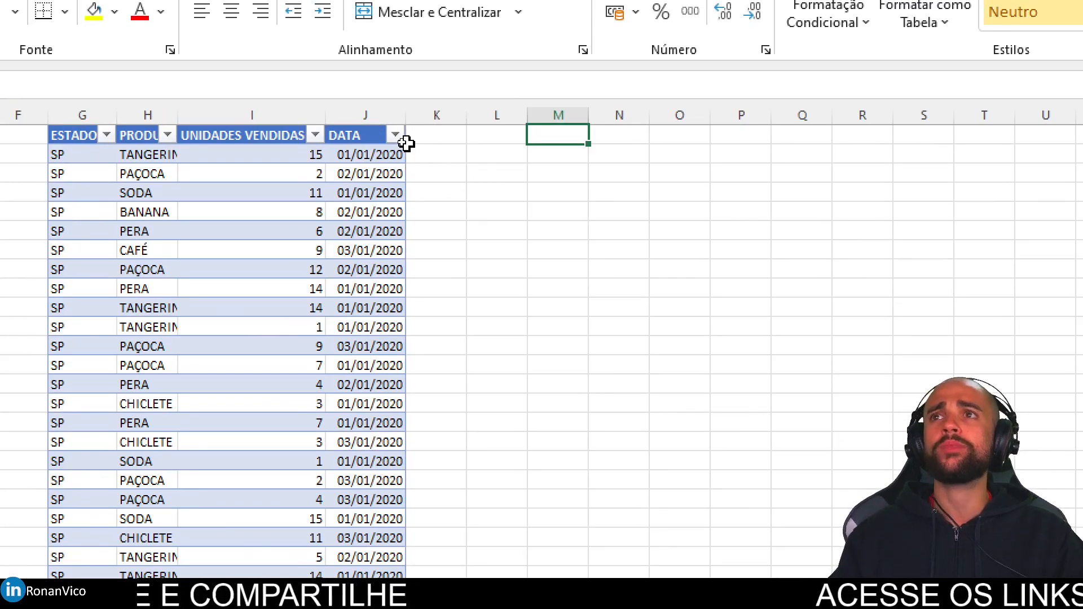
pyautogui.write('ESTADO')
pyautogui.press('Return')
pyautogui.write('SP')
pyautogui.press('Return')
pyautogui.write('RJ')
pyautogui.press('Return')
pyautogui.write('MG')
pyautogui.press('Return')
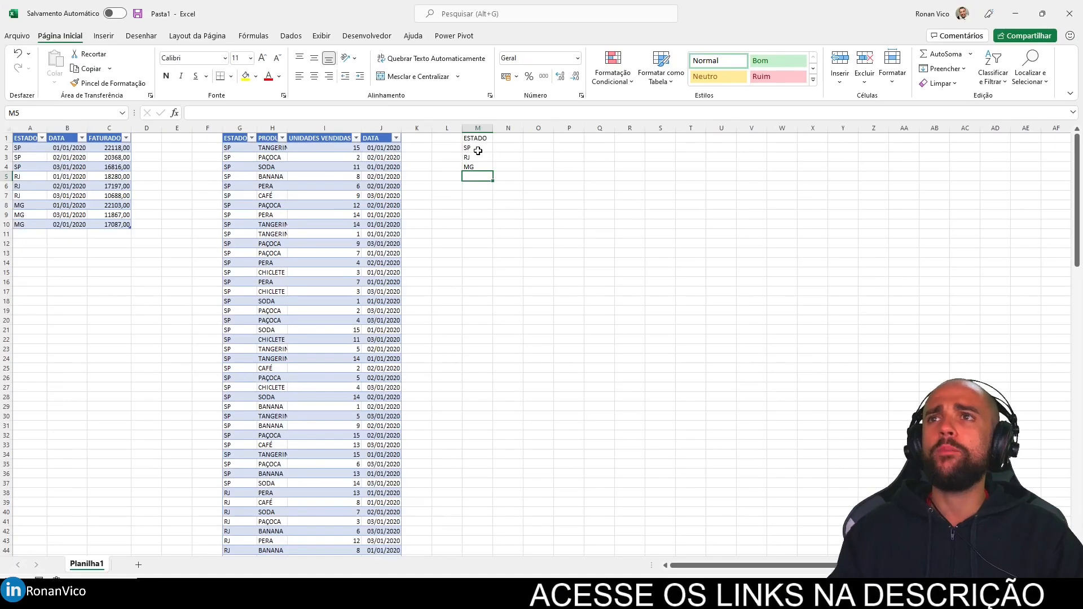
pyautogui.moveTo(562, 159); pyautogui.dragTo(552, 190)
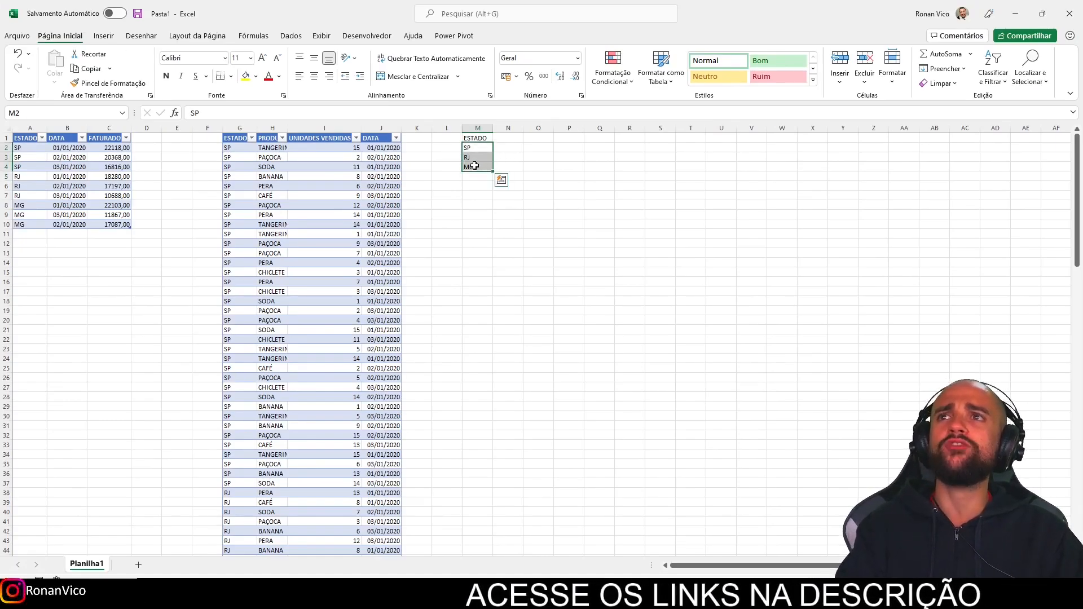
# Copy all ESTADO values of the units-sold table and paste them from M2 down, over the short state list.
pyautogui.click(237, 148)
pyautogui.hotkey('ctrl', 'shift', 'Down')
pyautogui.hotkey('ctrl', 'c')
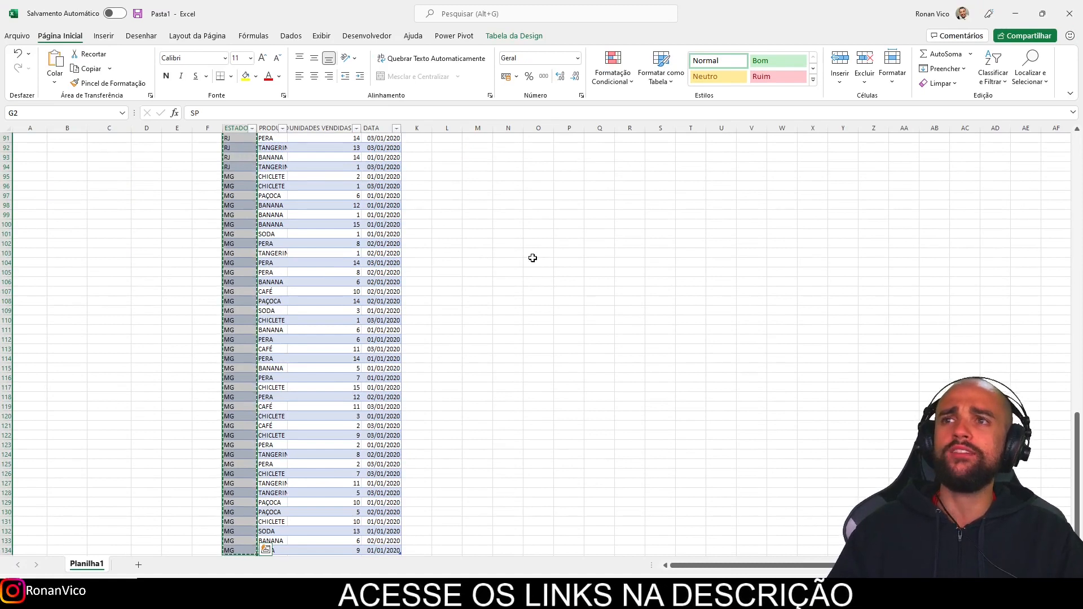
pyautogui.click(524, 256)
pyautogui.hotkey('ctrl', 'Up')
pyautogui.press('Left')
pyautogui.press('Down')
pyautogui.hotkey('ctrl', 'v')
# Remove the duplicates from the ESTADO list in column M, treating the first row as a header.
pyautogui.hotkey('alt', 's')
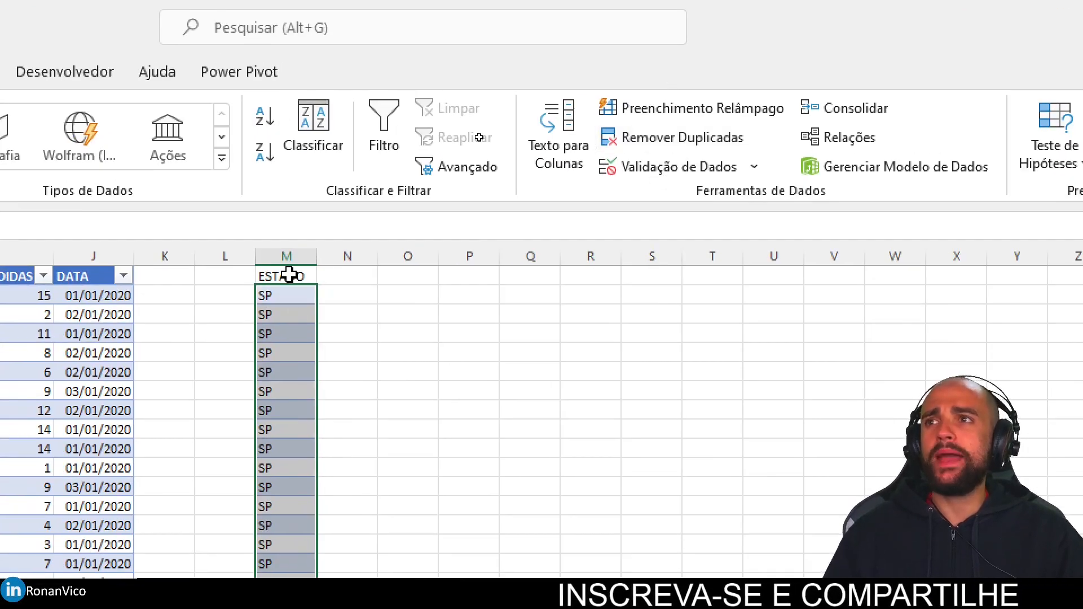
pyautogui.click(479, 138)
pyautogui.hotkey('ctrl', 'shift', 'Down')
pyautogui.click(686, 145)
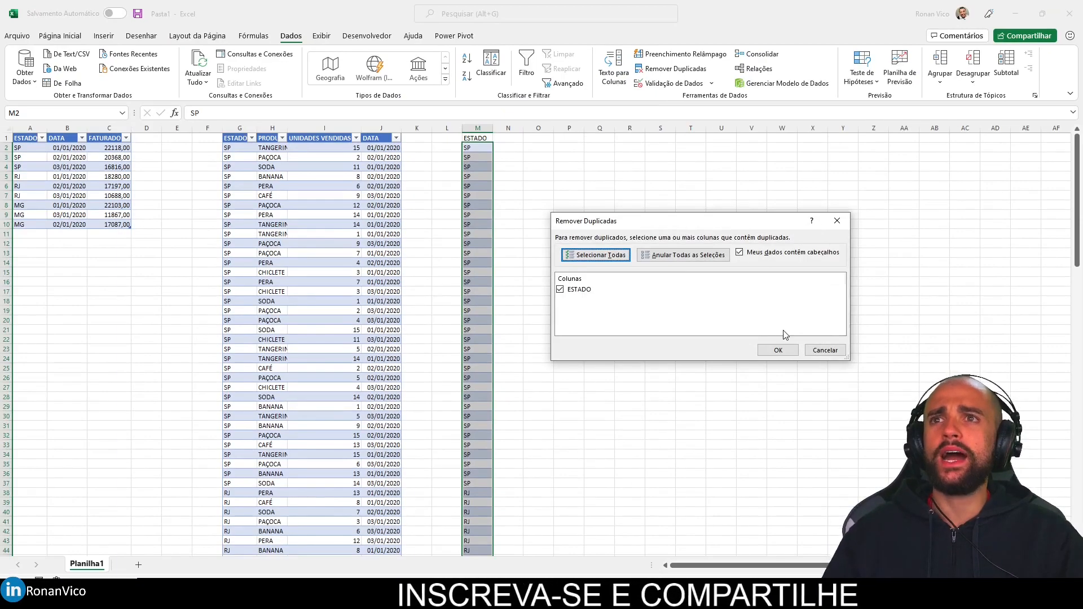
pyautogui.click(778, 351)
pyautogui.click(547, 332)
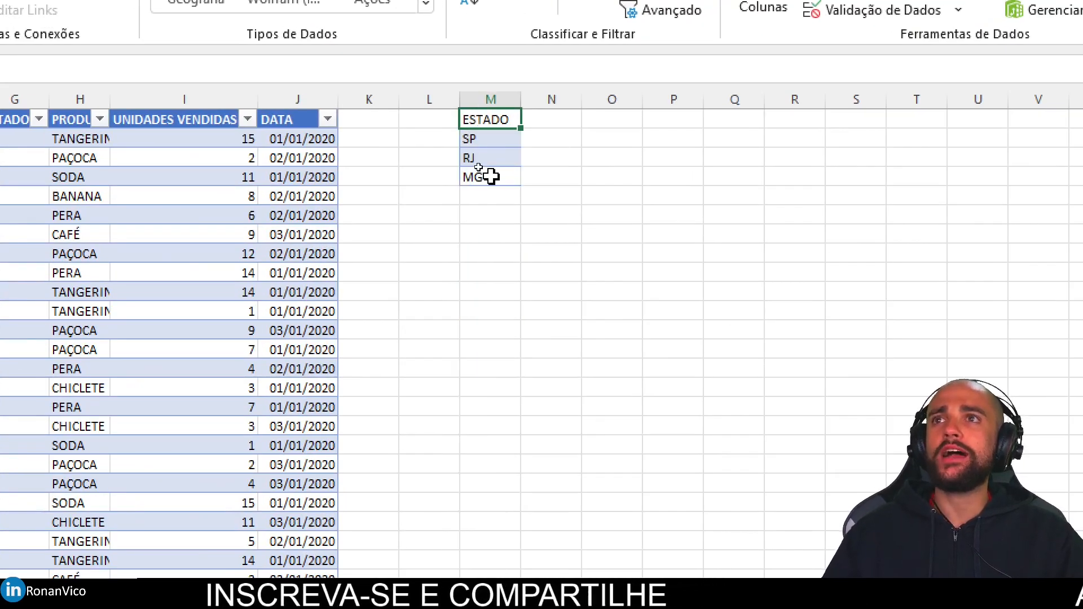
# Convert the state list M1:M4 into a table with headers.
pyautogui.moveTo(480, 175); pyautogui.dragTo(486, 124)
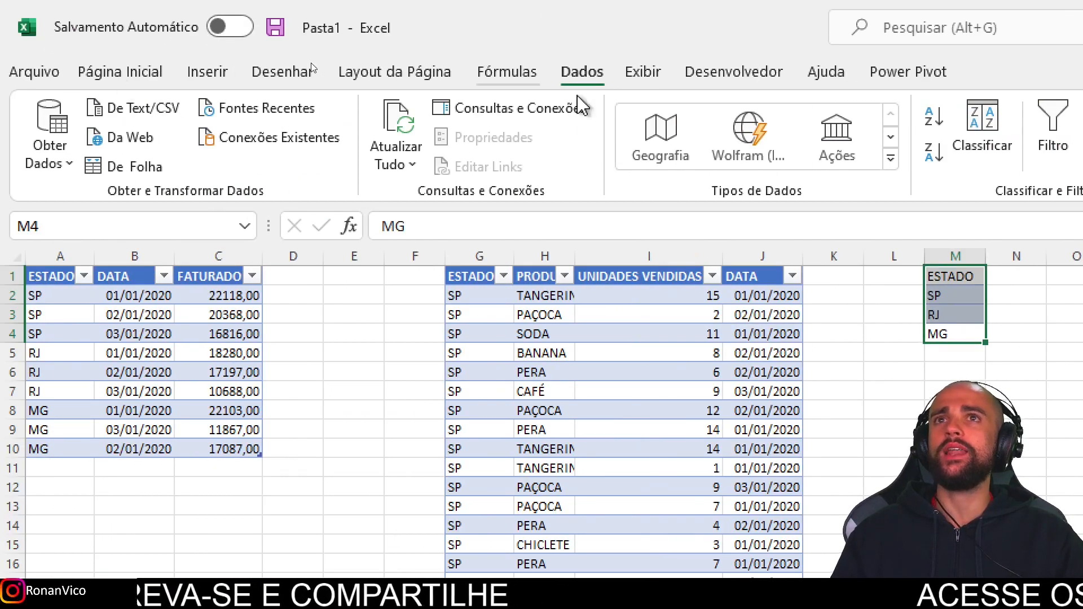
pyautogui.click(208, 72)
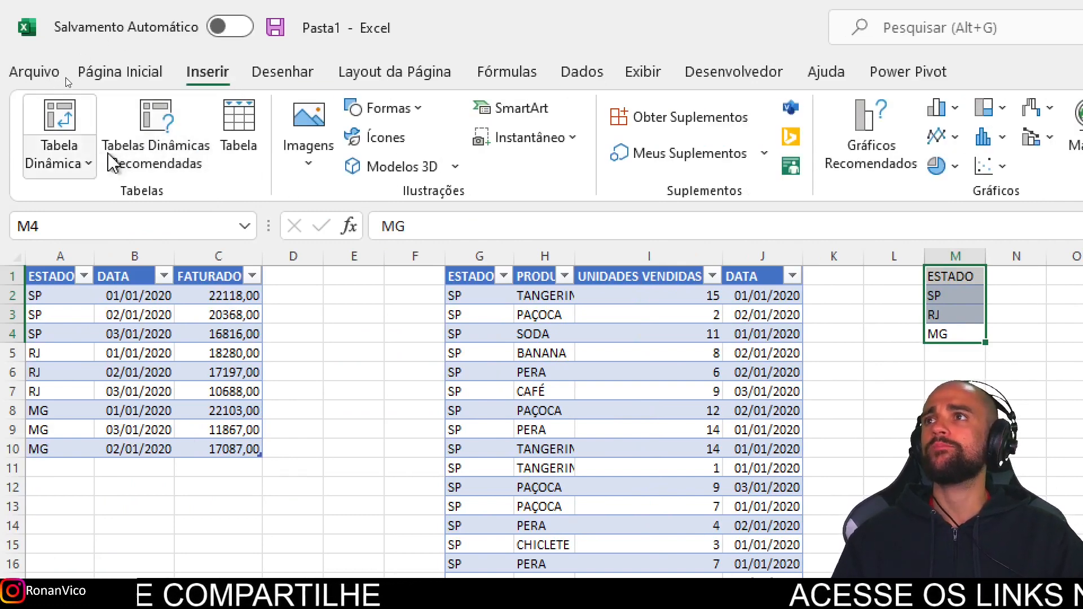
pyautogui.click(236, 167)
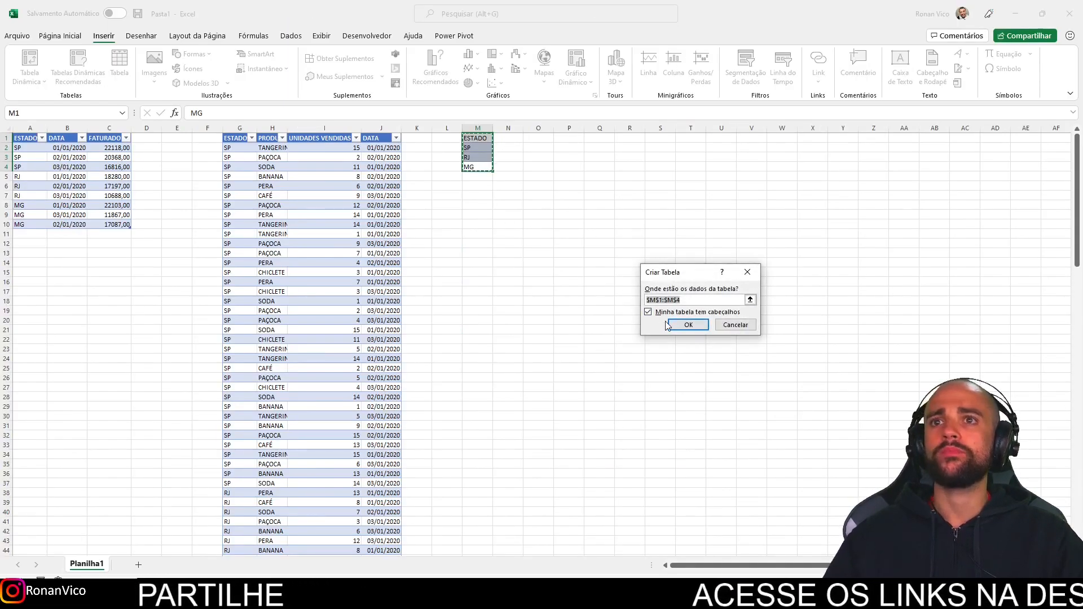
pyautogui.click(668, 325)
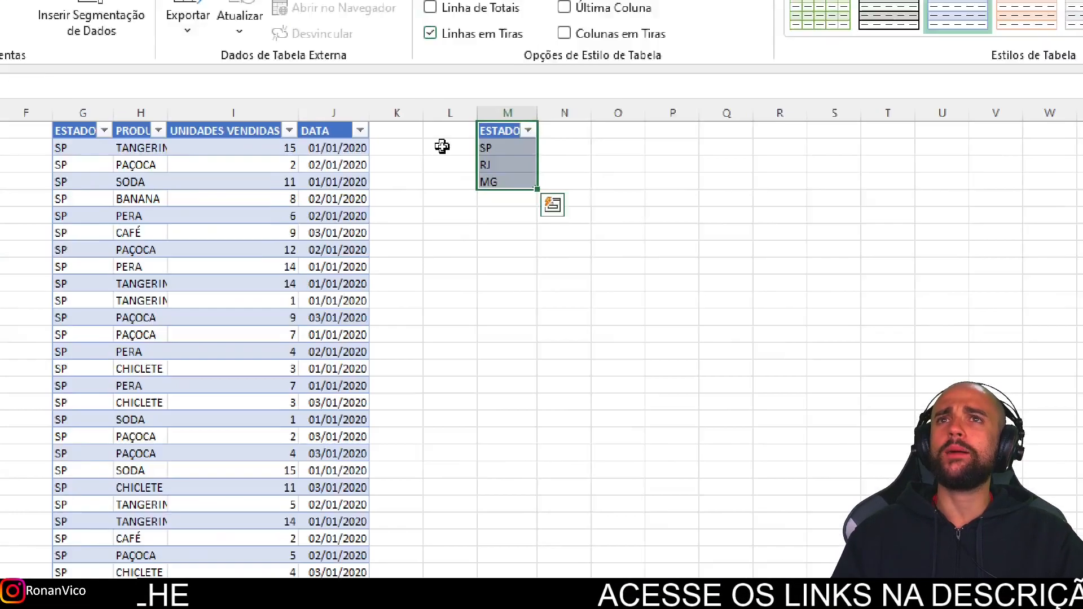
pyautogui.click(456, 212)
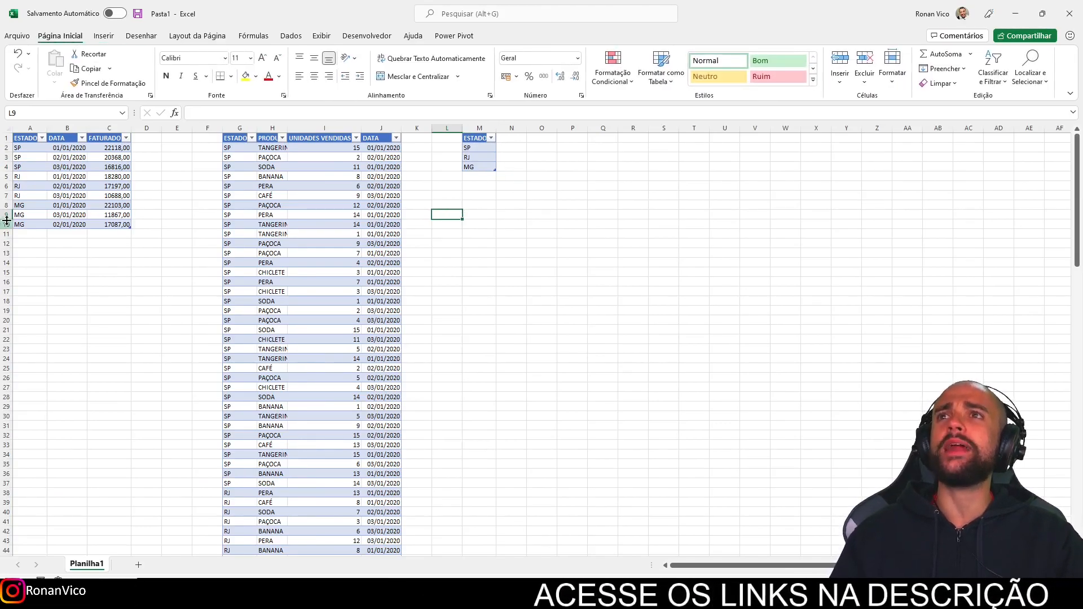
pyautogui.moveTo(44, 131); pyautogui.dragTo(44, 227)
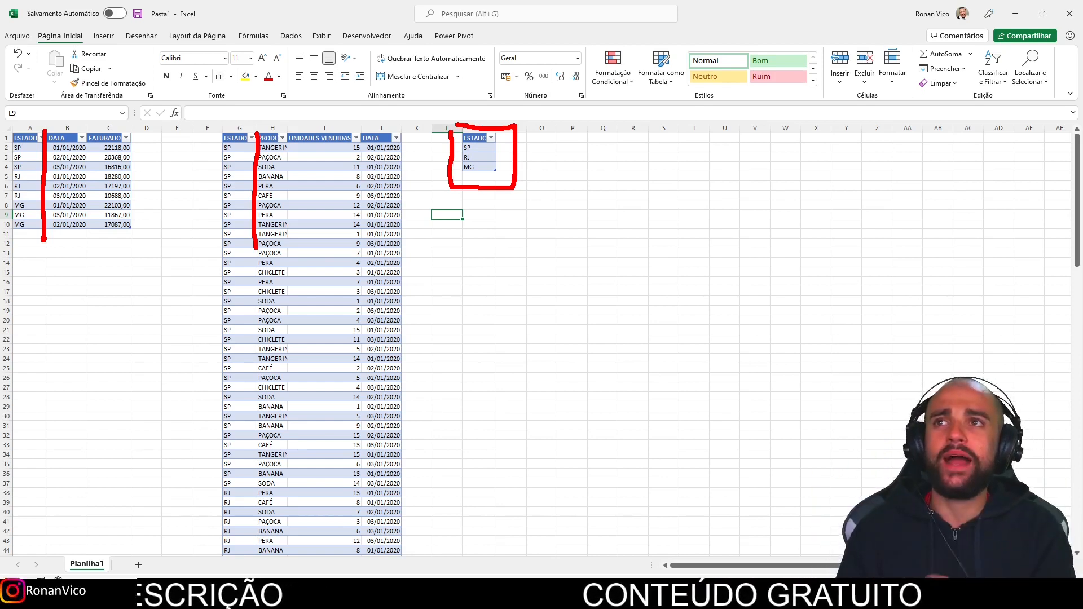
pyautogui.press('Escape')
pyautogui.click(623, 204)
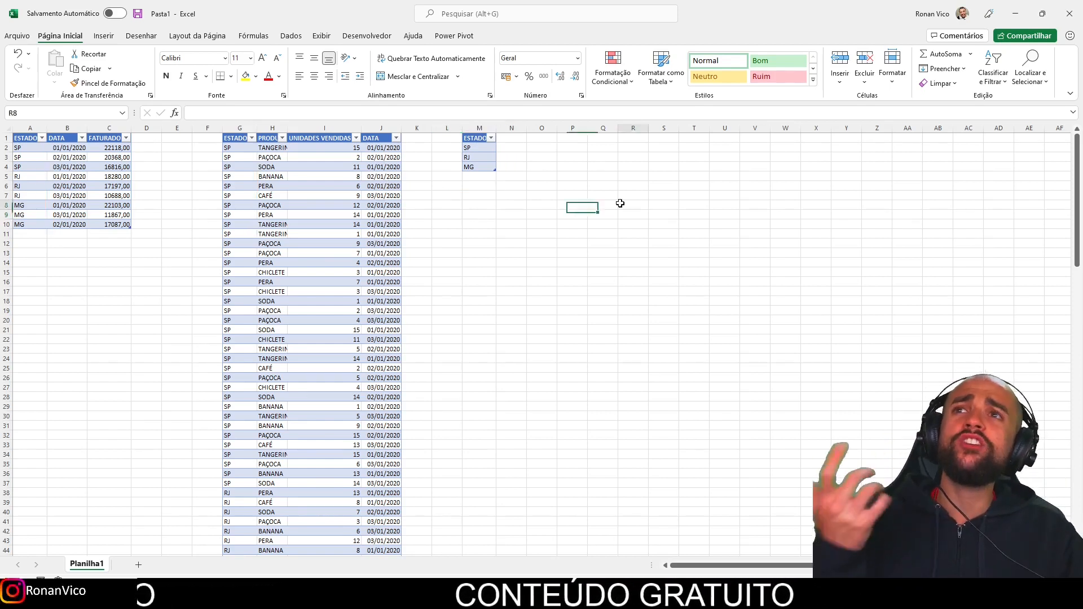
pyautogui.click(465, 174)
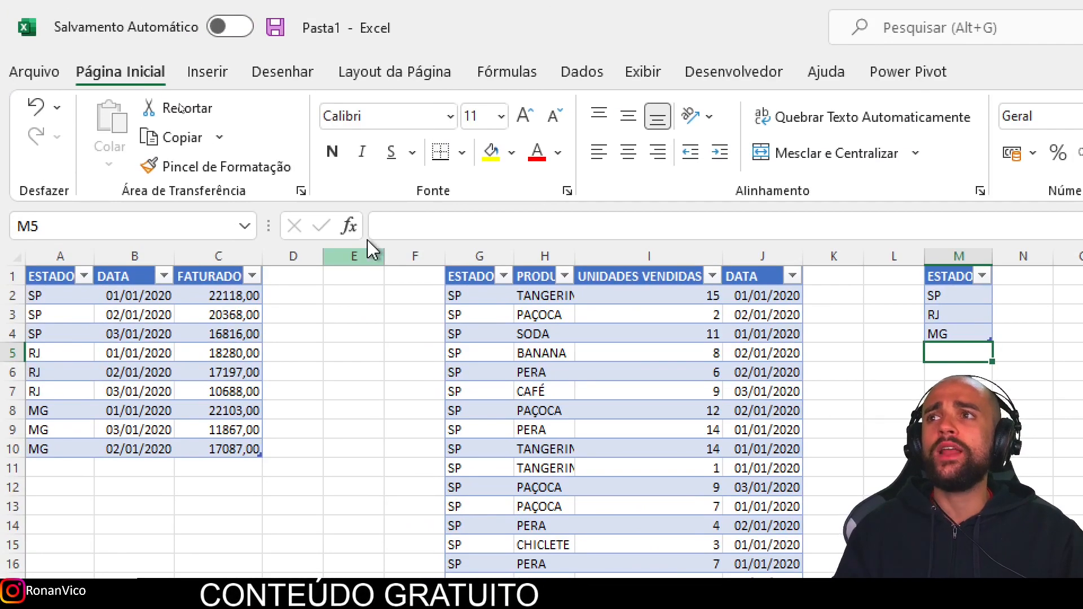
pyautogui.moveTo(910, 287)
pyautogui.mouseDown()
pyautogui.moveTo(616, 216)
pyautogui.moveTo(146, 239)
pyautogui.moveTo(88, 274)
pyautogui.mouseUp()
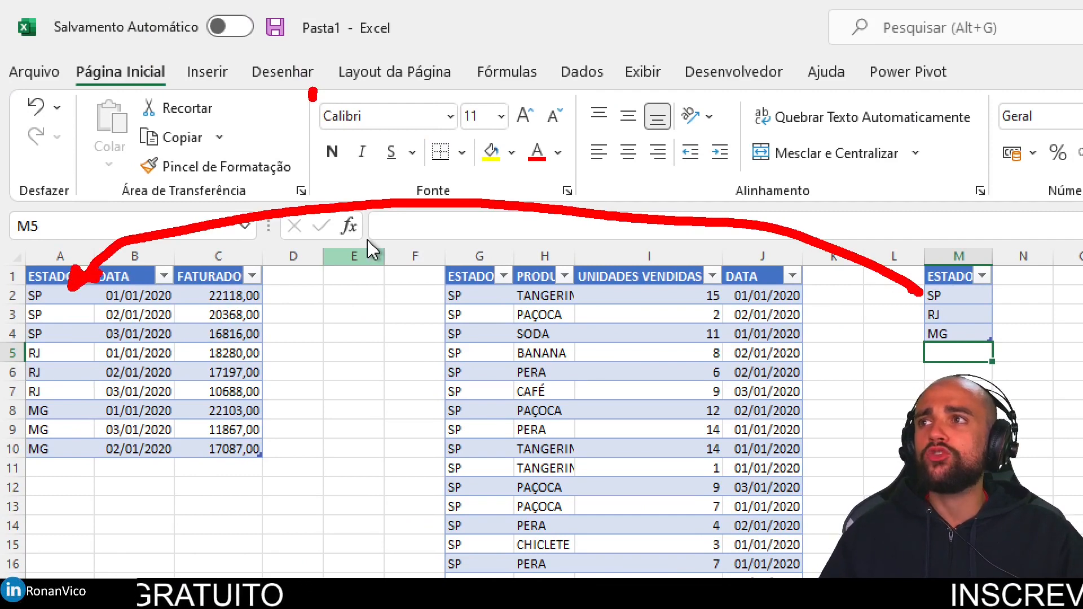
pyautogui.moveTo(925, 296)
pyautogui.mouseDown()
pyautogui.moveTo(618, 335)
pyautogui.moveTo(518, 303)
pyautogui.mouseUp()
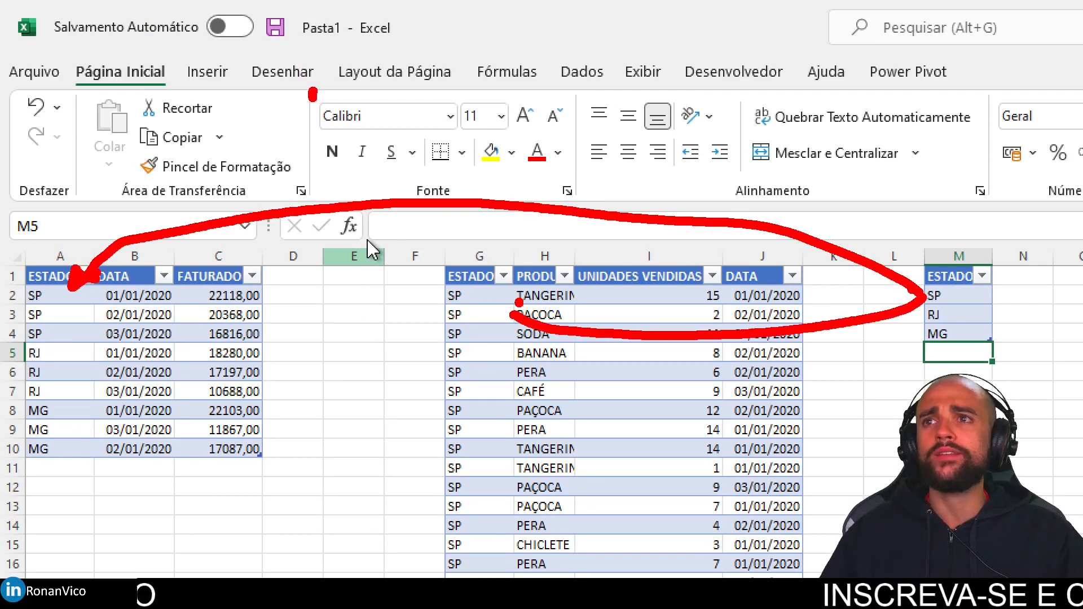
pyautogui.press('Escape')
pyautogui.hotkey('ctrl', '4')
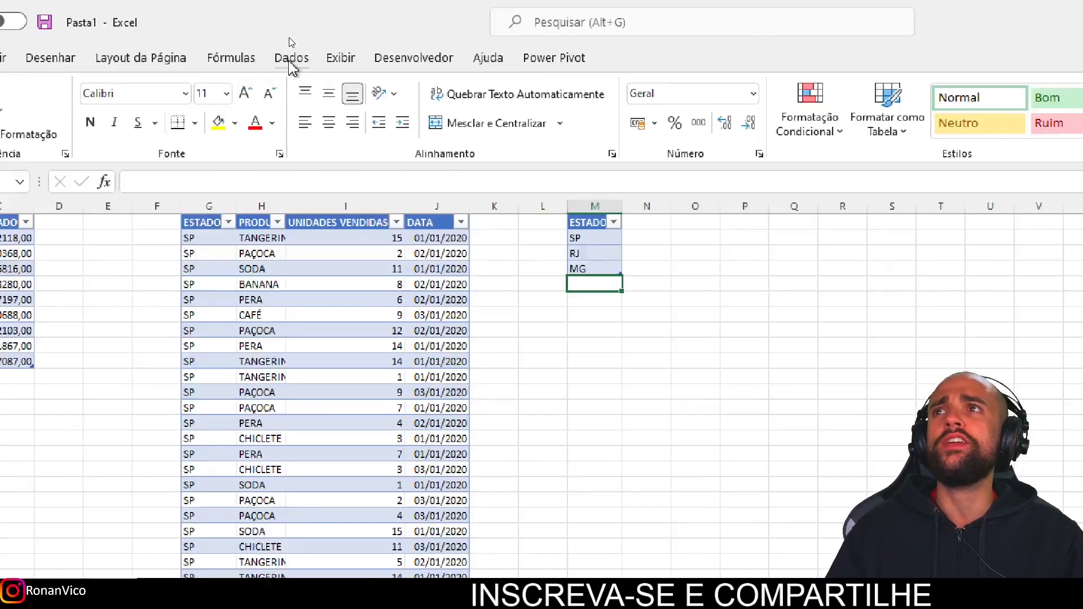
pyautogui.click(291, 37)
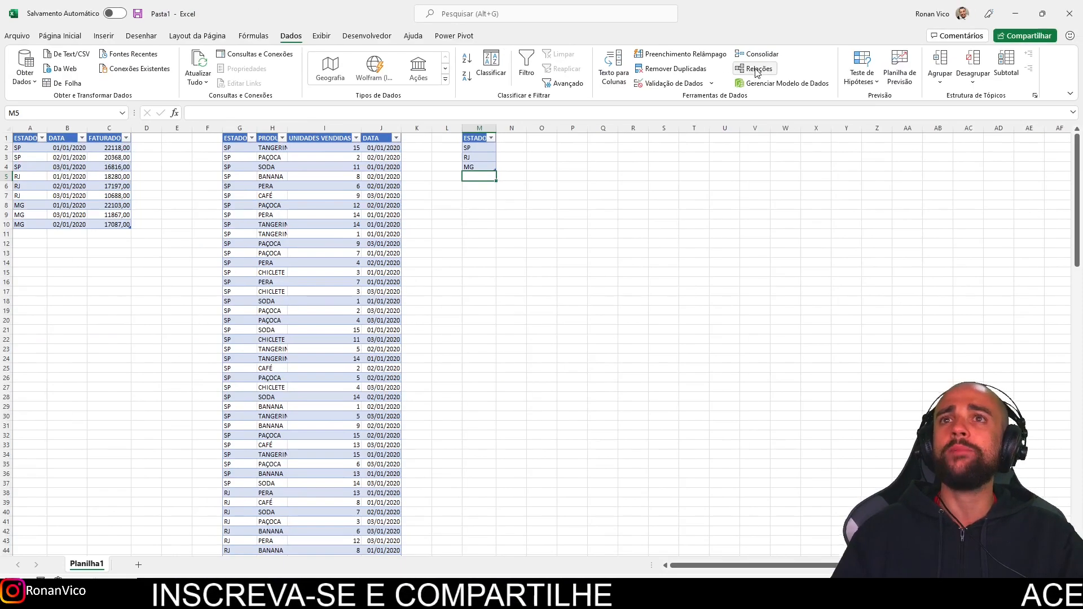
pyautogui.click(671, 141)
pyautogui.moveTo(649, 184); pyautogui.dragTo(649, 108)
pyautogui.click(833, 130)
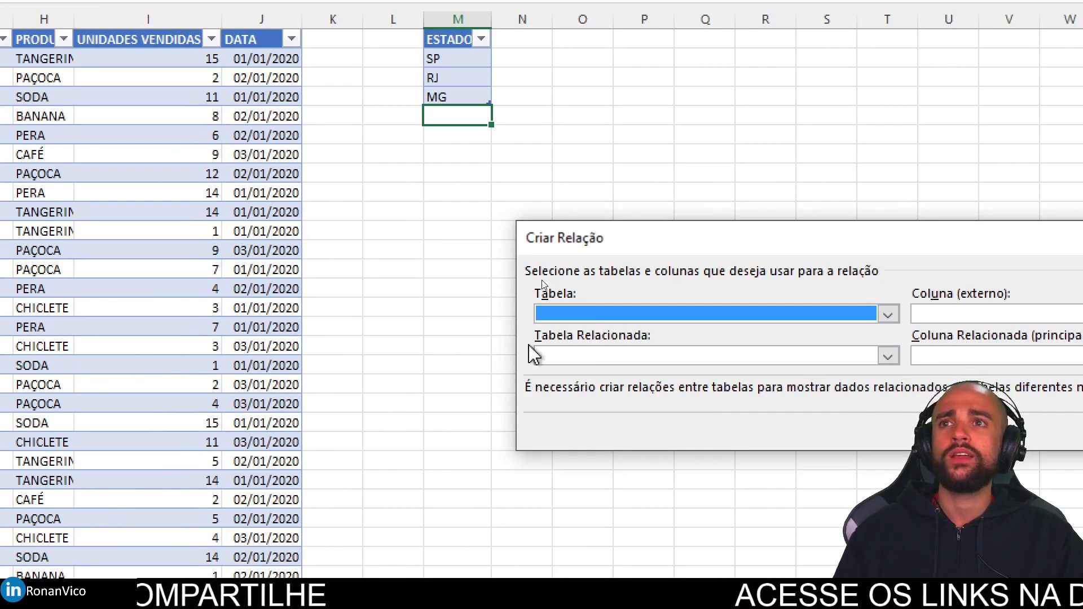
pyautogui.click(587, 314)
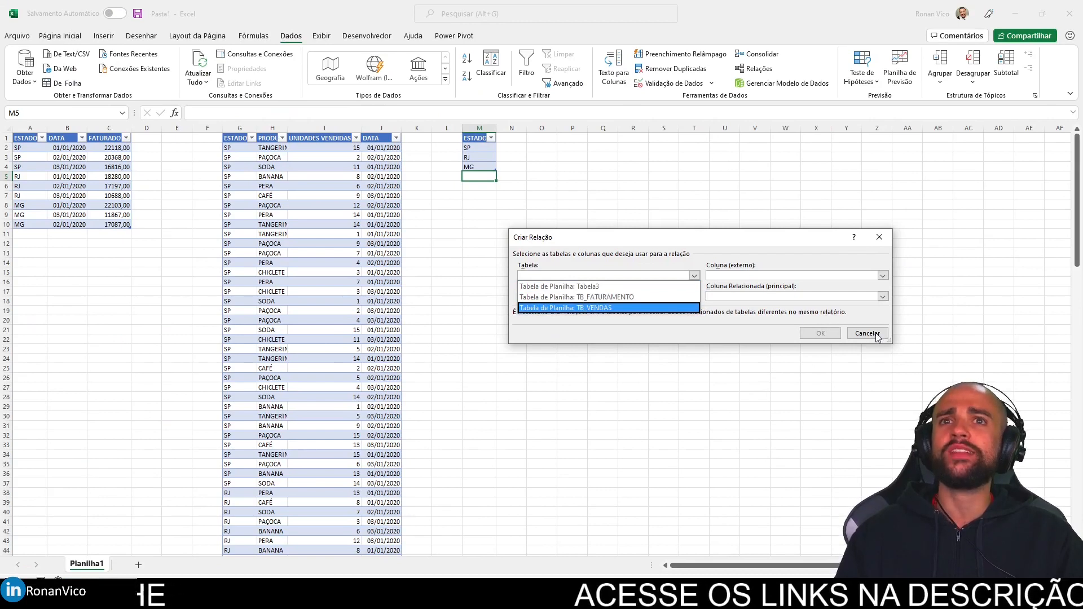
pyautogui.click(864, 331)
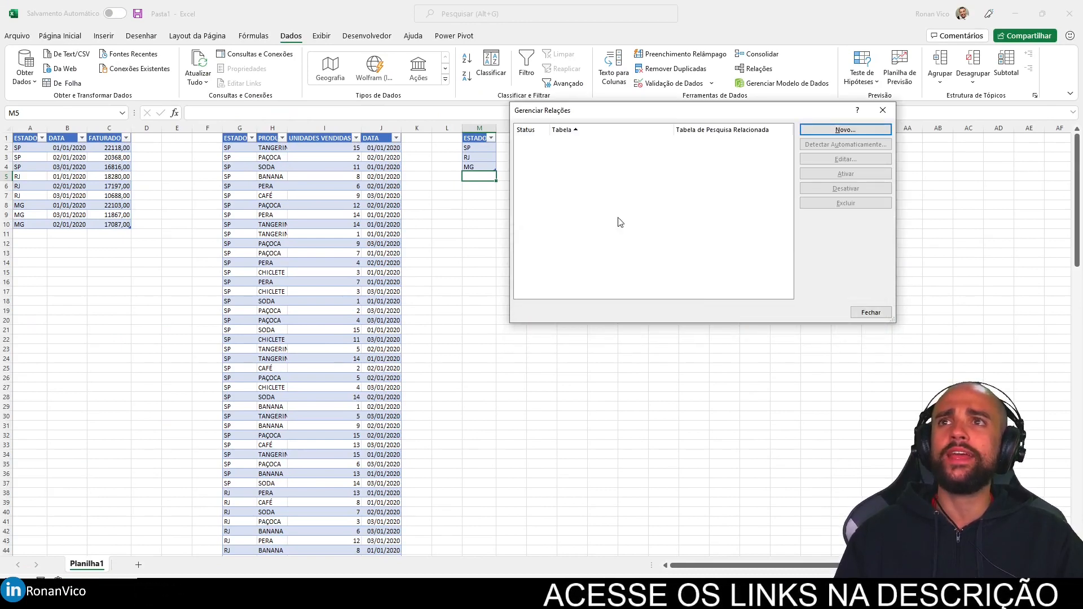
pyautogui.click(869, 312)
# Rename the table holding the state list in column M to TB_ESTADO.
pyautogui.click(477, 148)
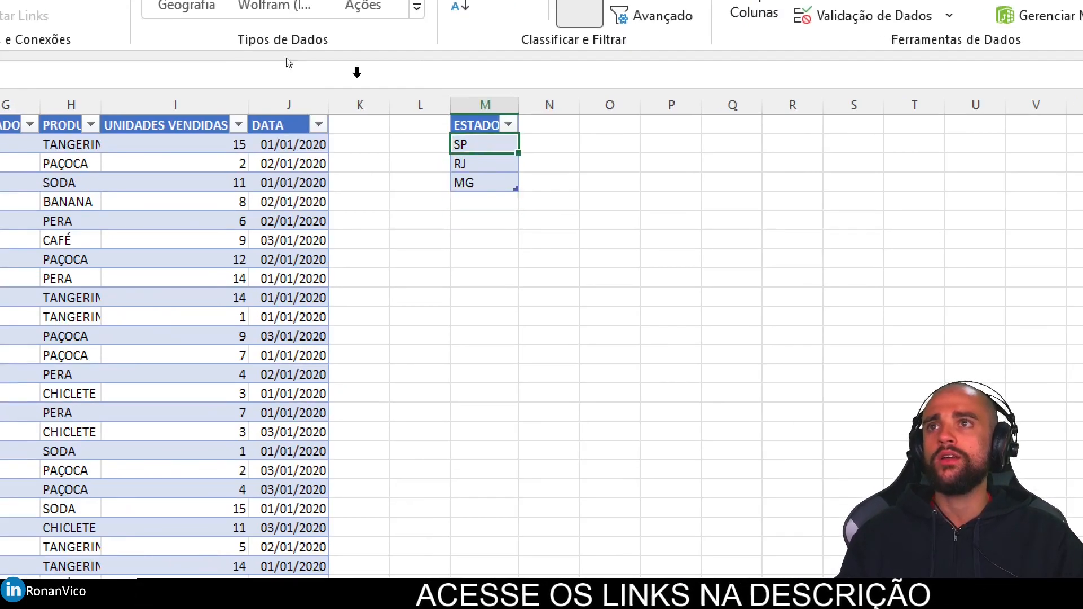
pyautogui.click(207, 71)
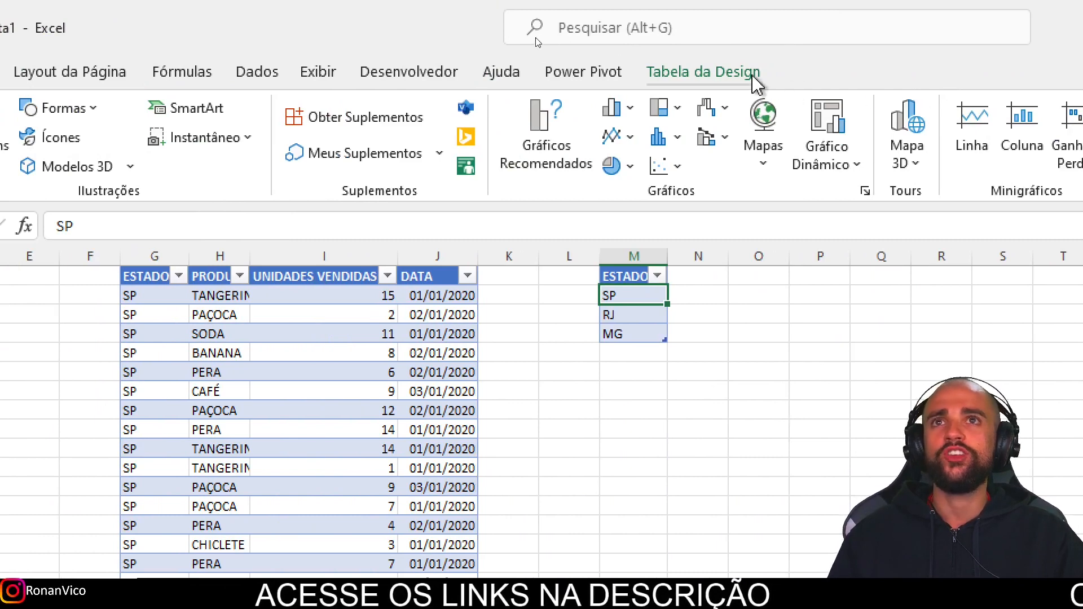
pyautogui.click(755, 82)
pyautogui.click(136, 141)
pyautogui.write('TB')
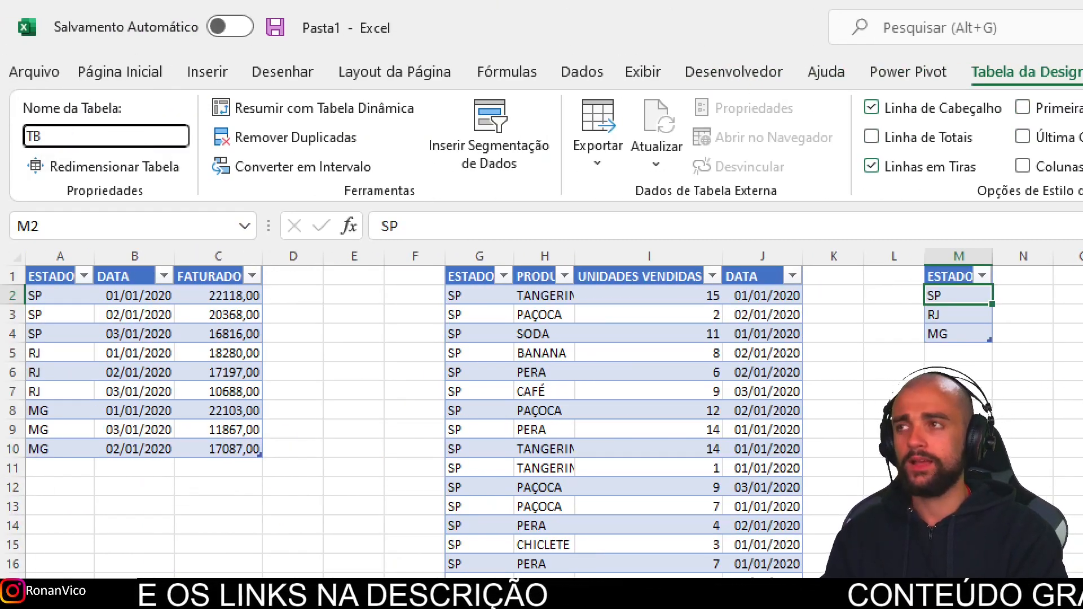
pyautogui.write('_ESTADO')
pyautogui.press('Return')
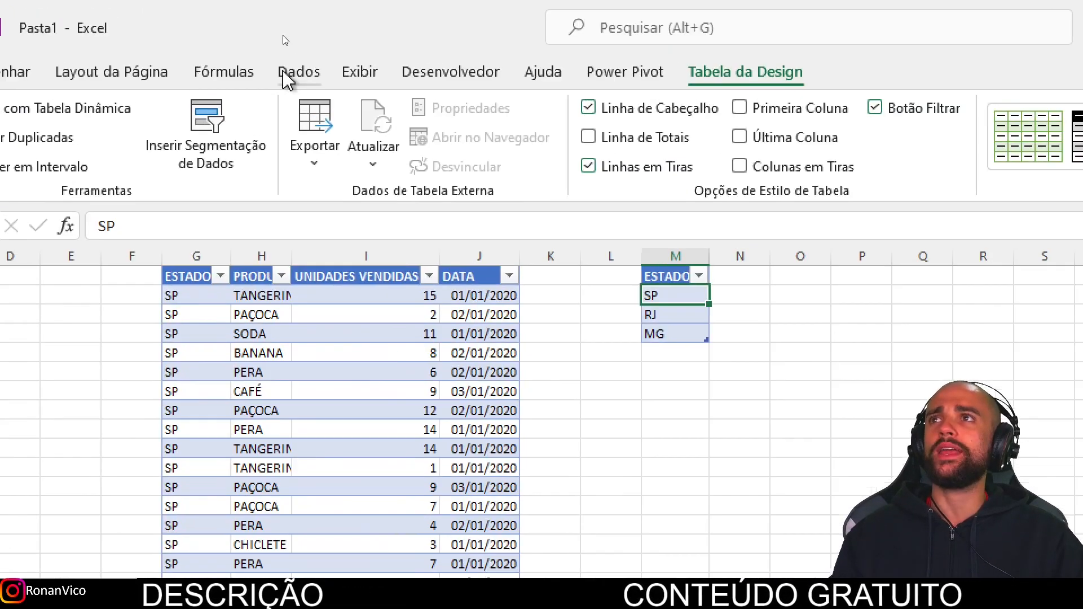
# Start a new table relationship with TB_ESTADO as the table and ESTADO as its foreign column.
pyautogui.click(290, 35)
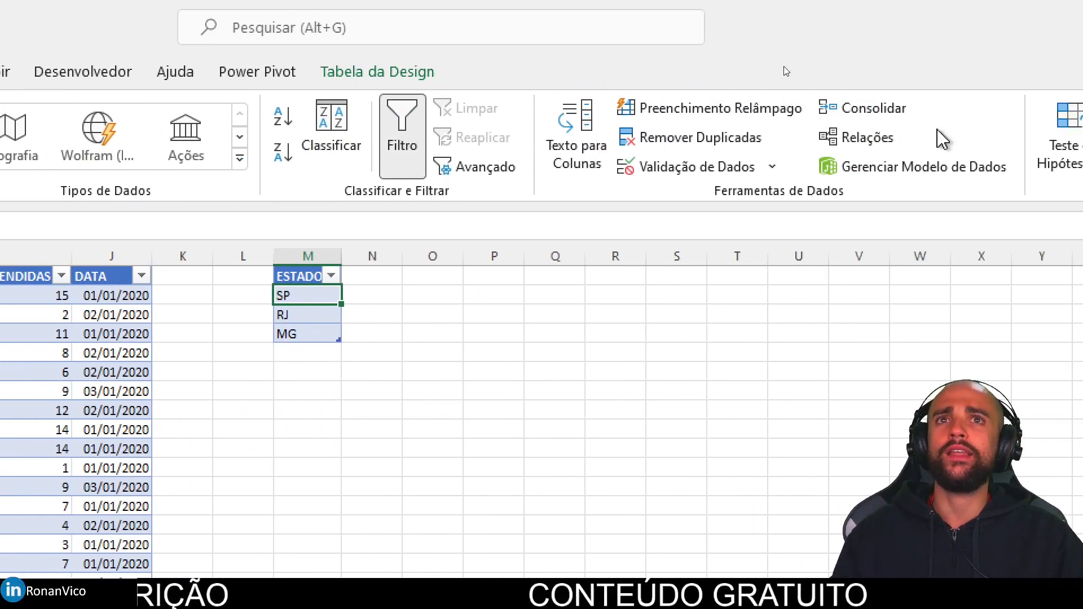
pyautogui.click(879, 140)
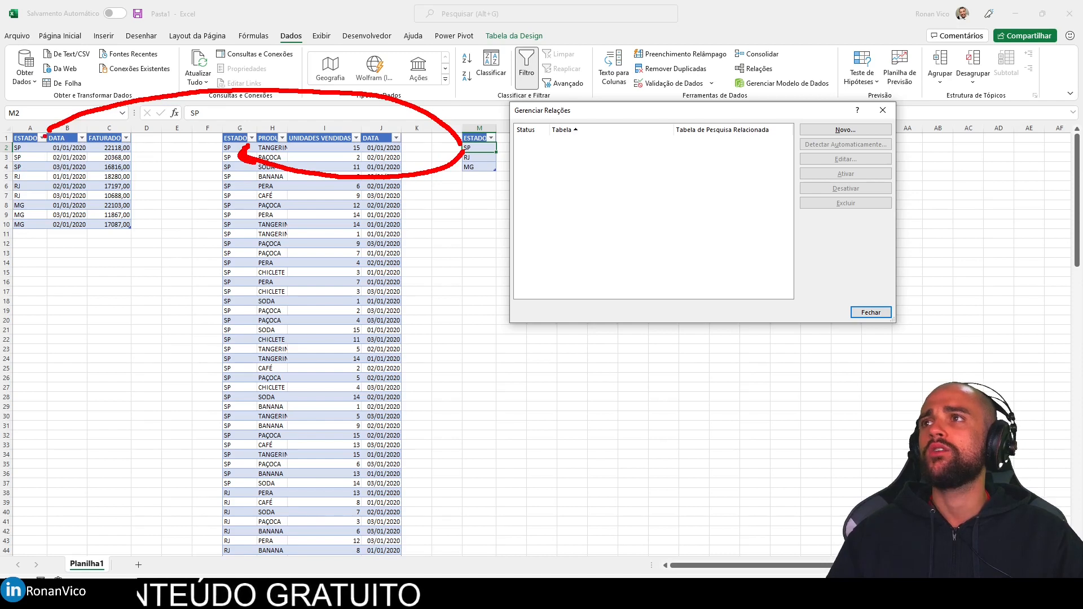
pyautogui.click(858, 130)
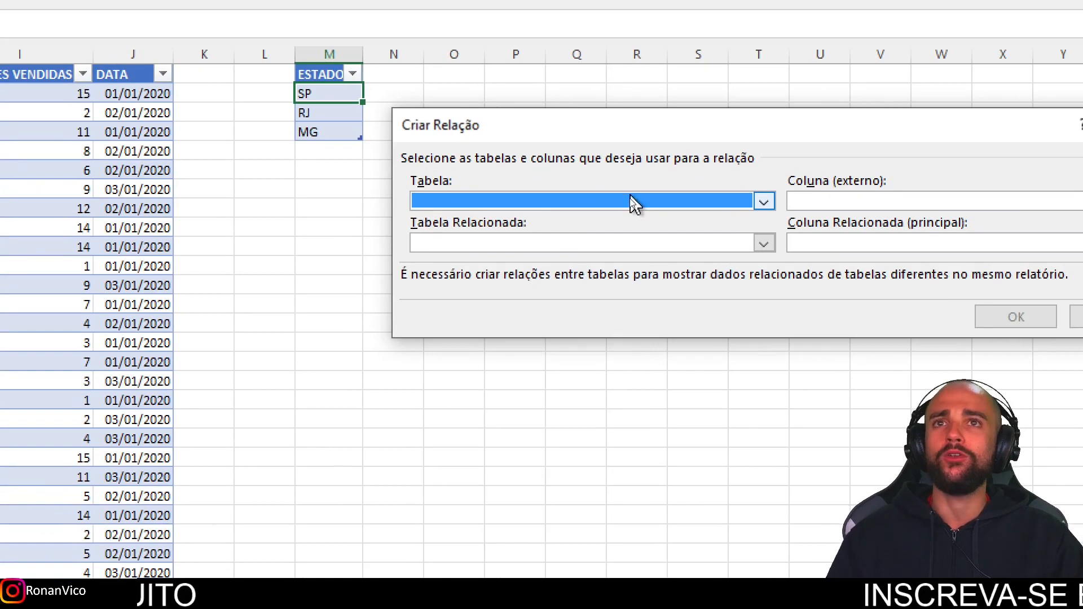
pyautogui.click(599, 203)
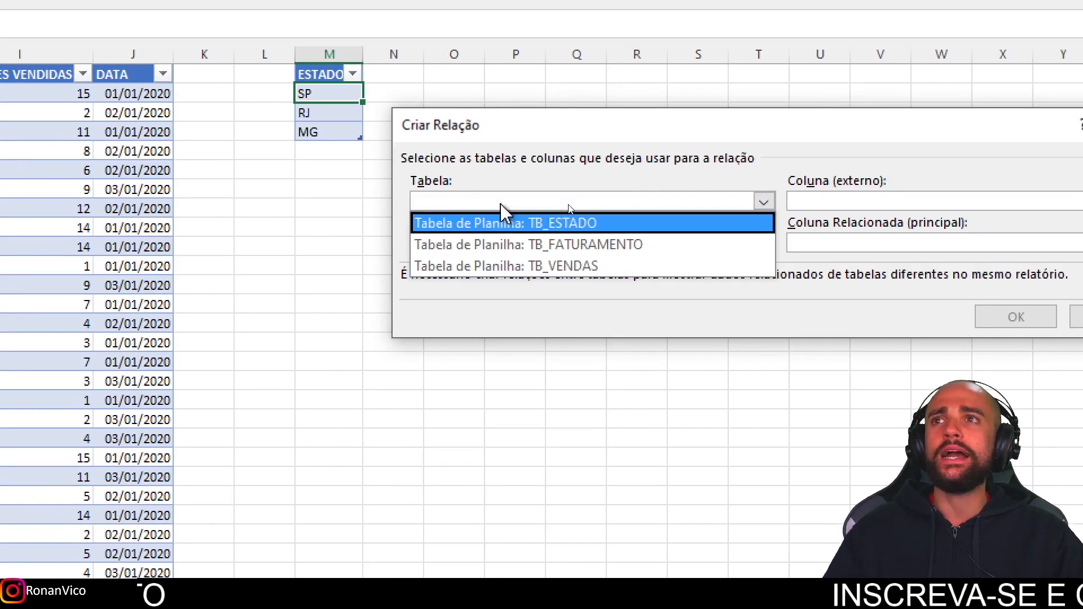
pyautogui.click(553, 224)
pyautogui.click(882, 202)
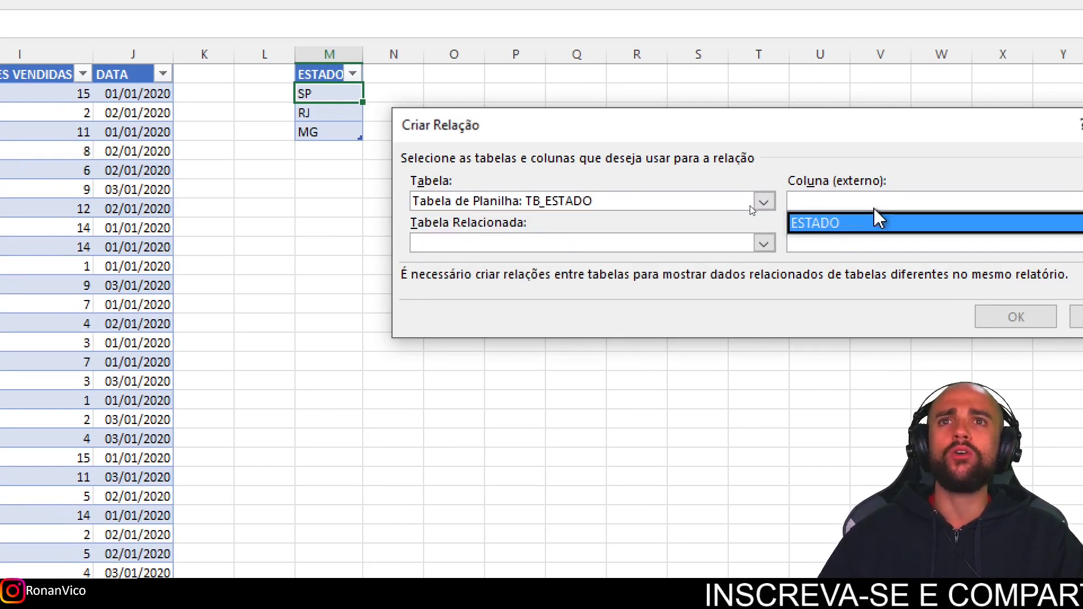
pyautogui.click(876, 223)
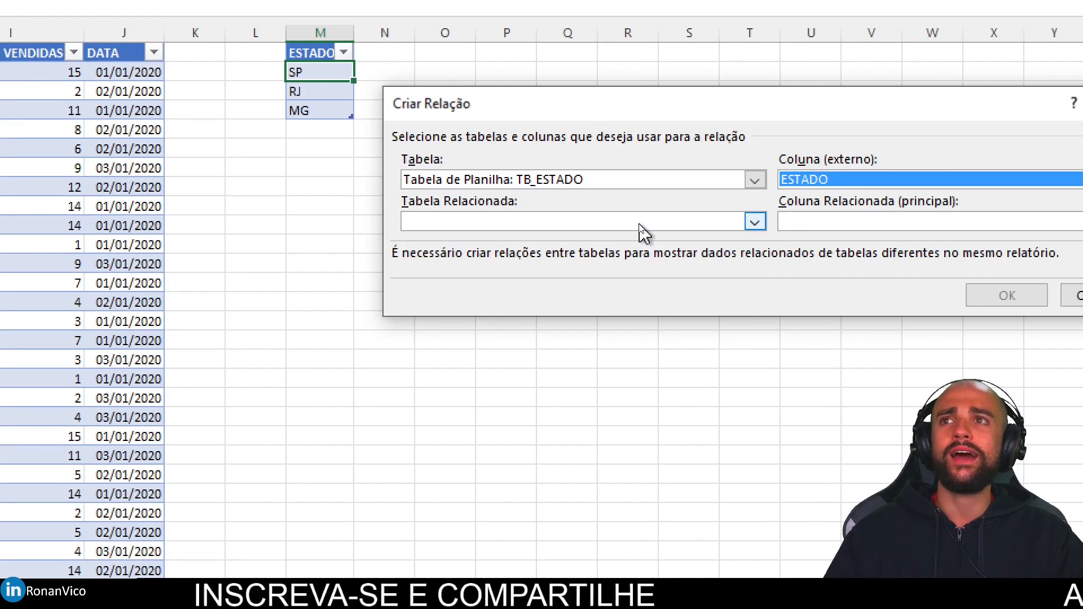
# Set TB_FATURAMENTO as the related table with ESTADO as its related column, and create the relationship.
pyautogui.click(639, 224)
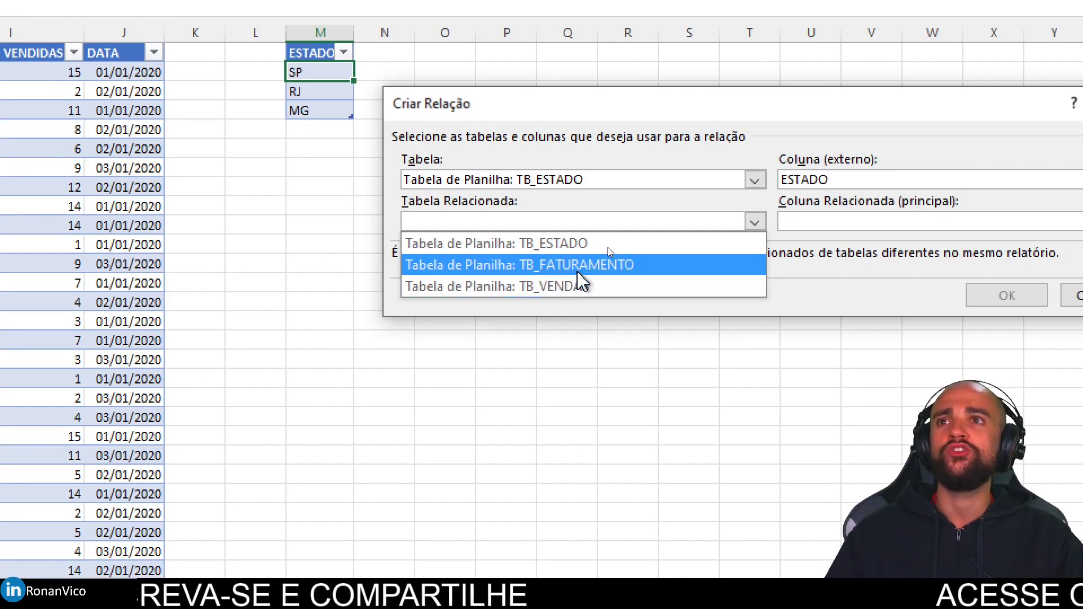
pyautogui.click(603, 265)
pyautogui.click(800, 223)
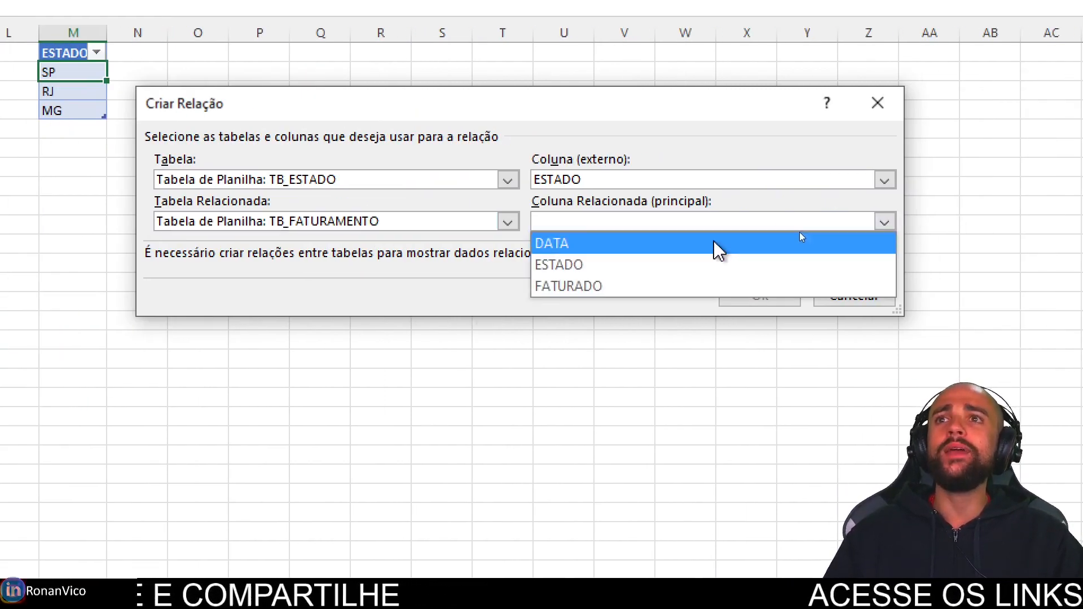
pyautogui.click(689, 265)
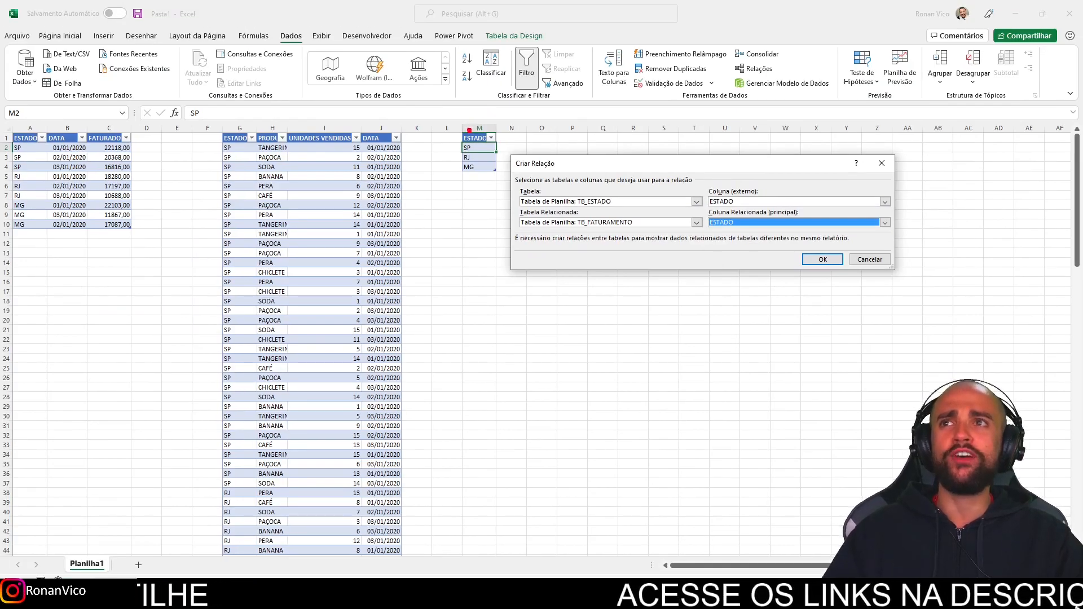
pyautogui.moveTo(469, 130); pyautogui.dragTo(131, 100)
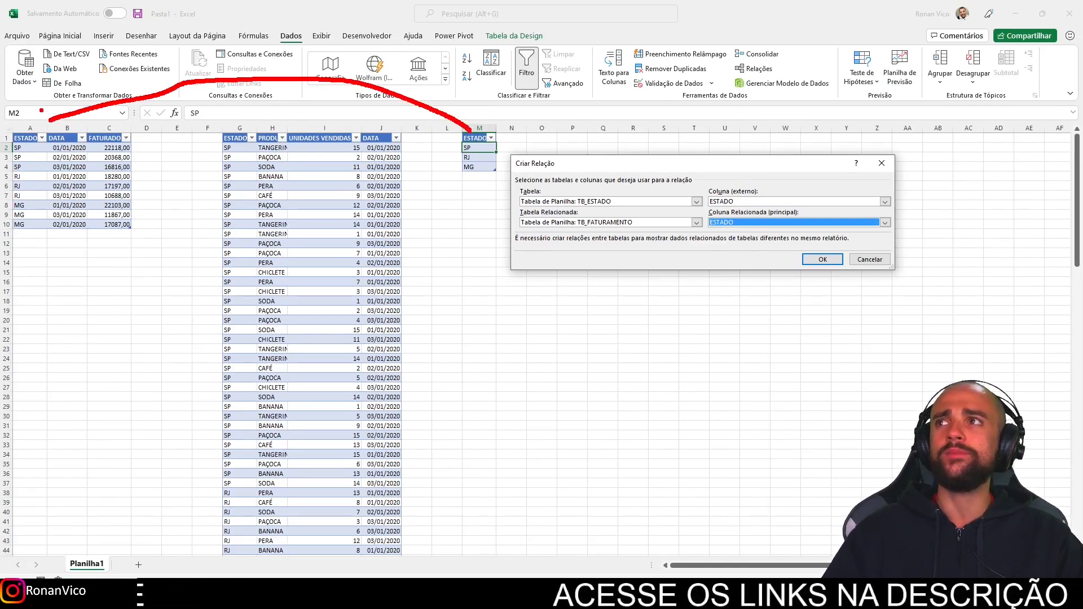
pyautogui.moveTo(463, 149); pyautogui.dragTo(336, 150)
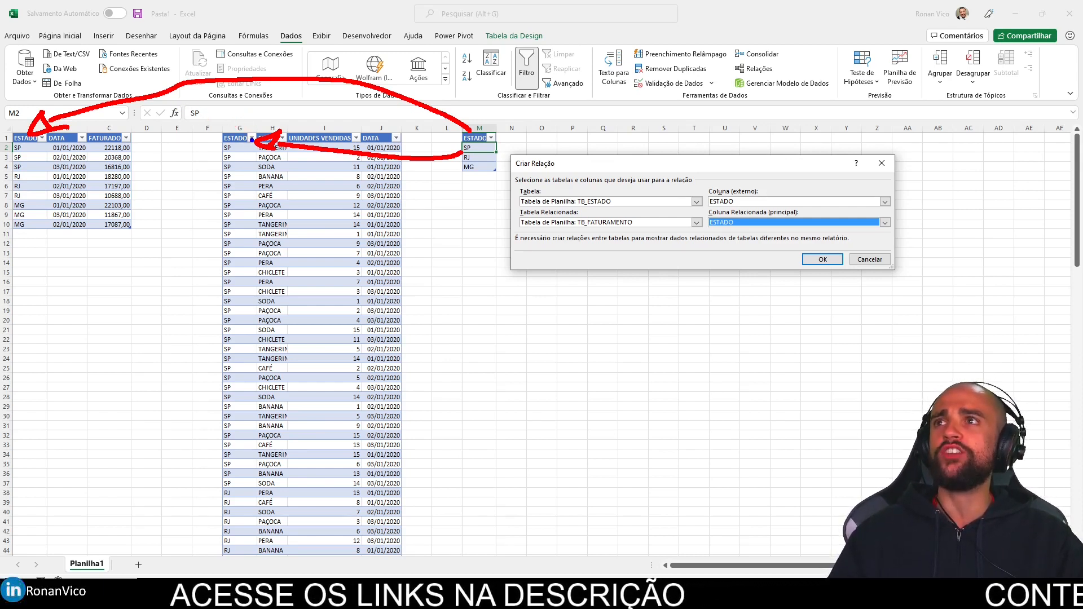
pyautogui.moveTo(276, 142); pyautogui.dragTo(406, 159)
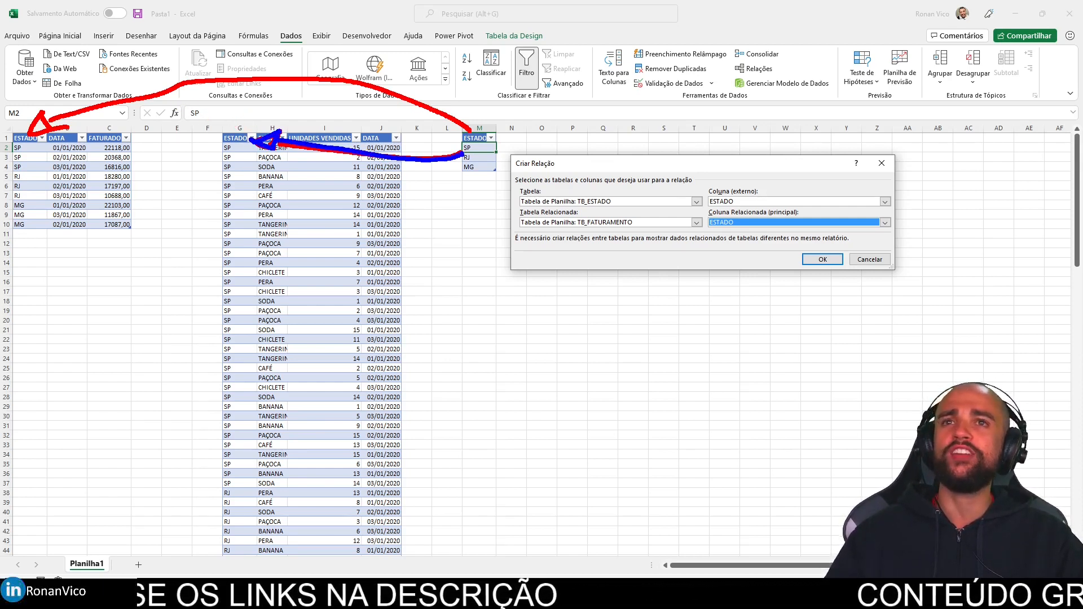
pyautogui.click(839, 263)
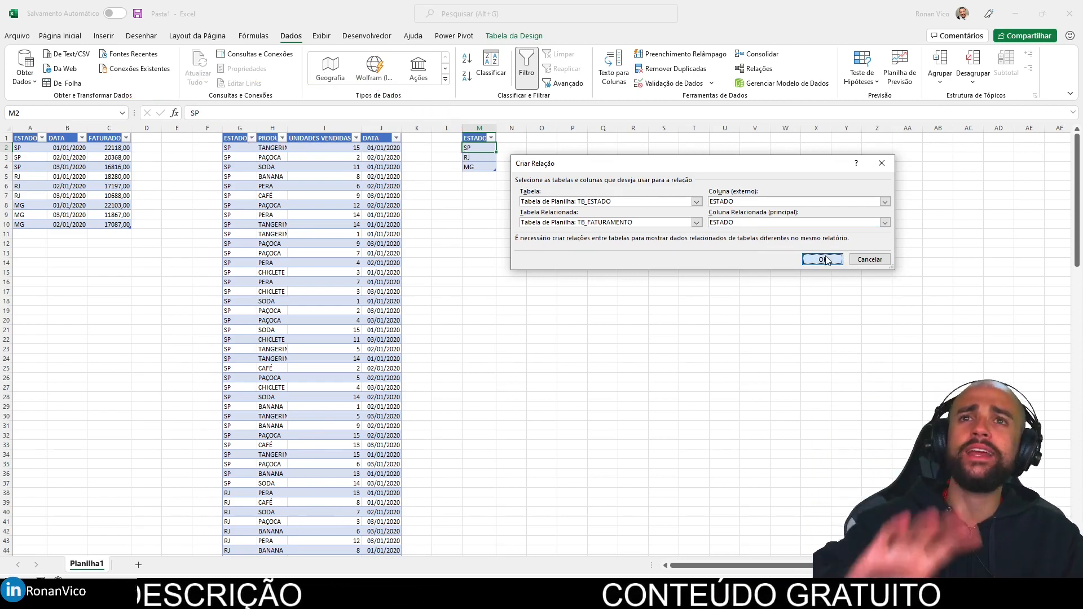
pyautogui.click(825, 260)
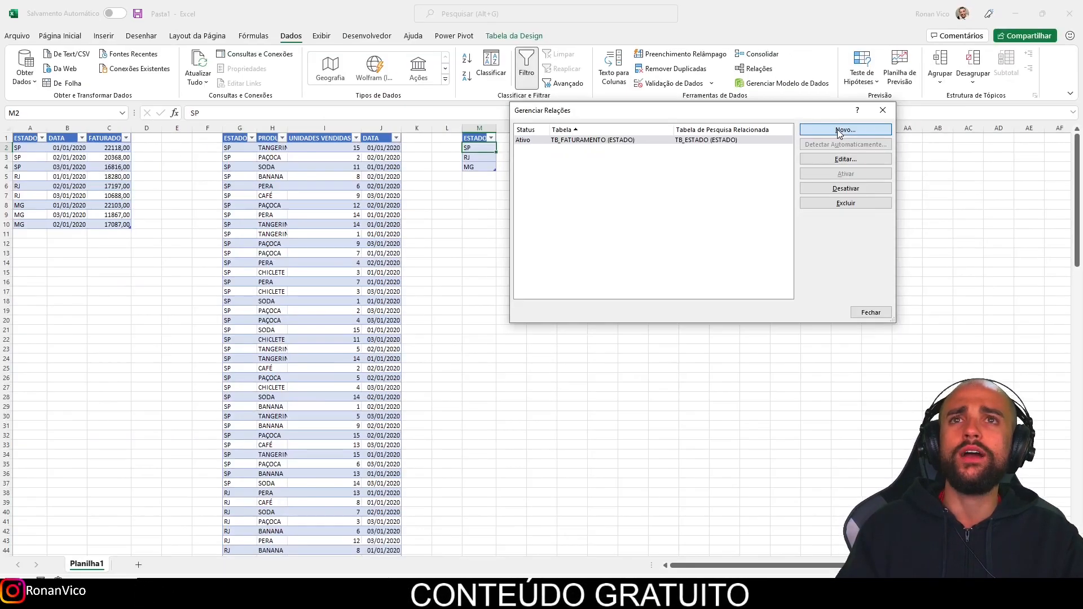
# Start a second relationship using the data model table TB_ESTADO with ESTADO as its foreign column.
pyautogui.click(840, 133)
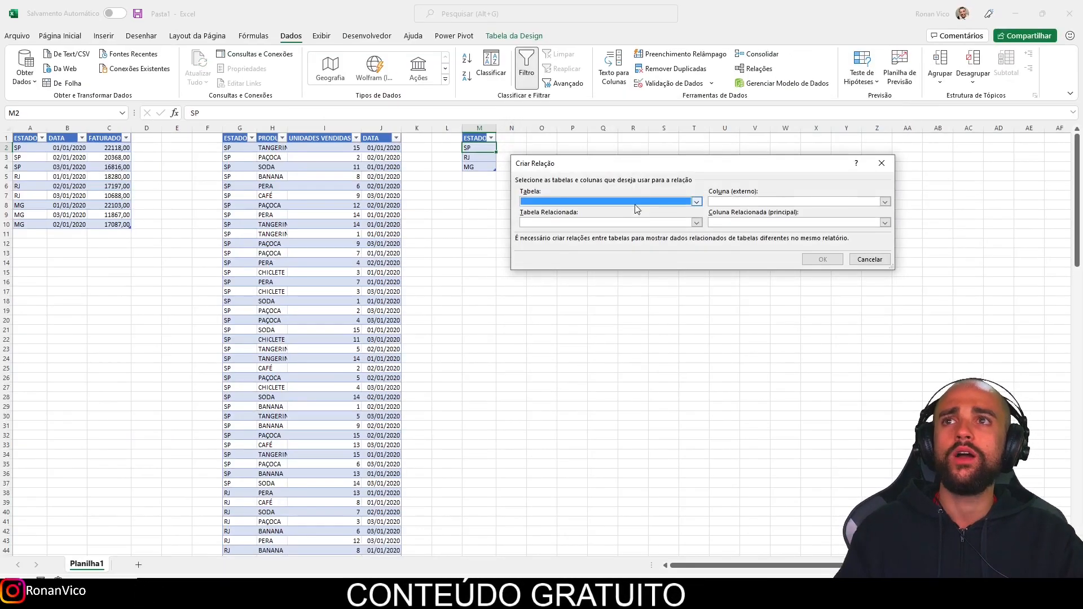
pyautogui.click(618, 206)
pyautogui.click(589, 229)
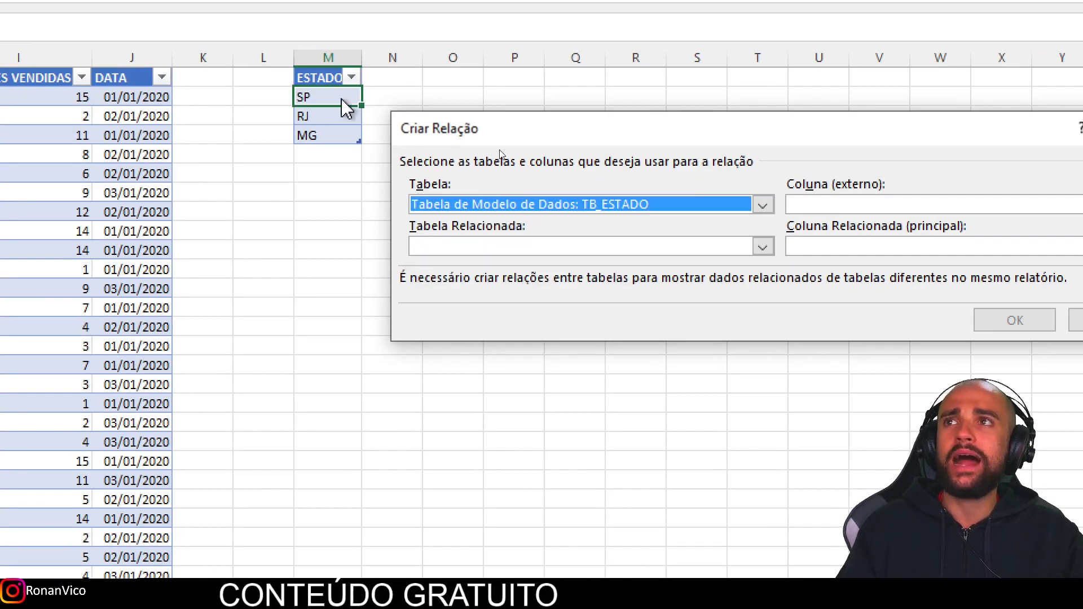
pyautogui.click(840, 205)
pyautogui.click(837, 231)
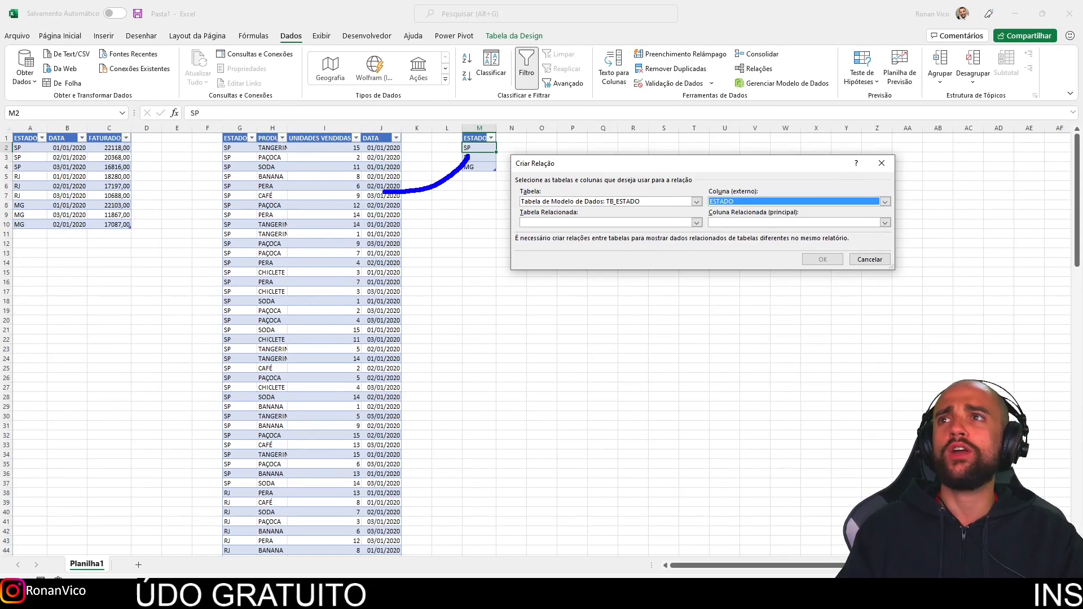
pyautogui.moveTo(384, 192); pyautogui.dragTo(257, 161)
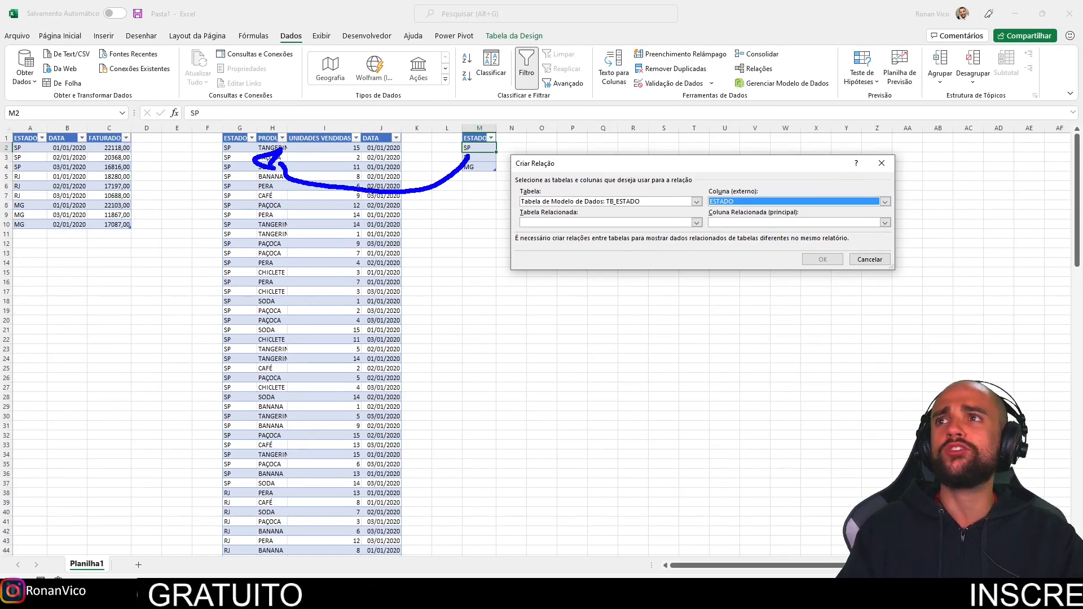
# Relate it to the ESTADO column of TB_VENDAS, create the relationship and close the relationship manager.
pyautogui.click(628, 223)
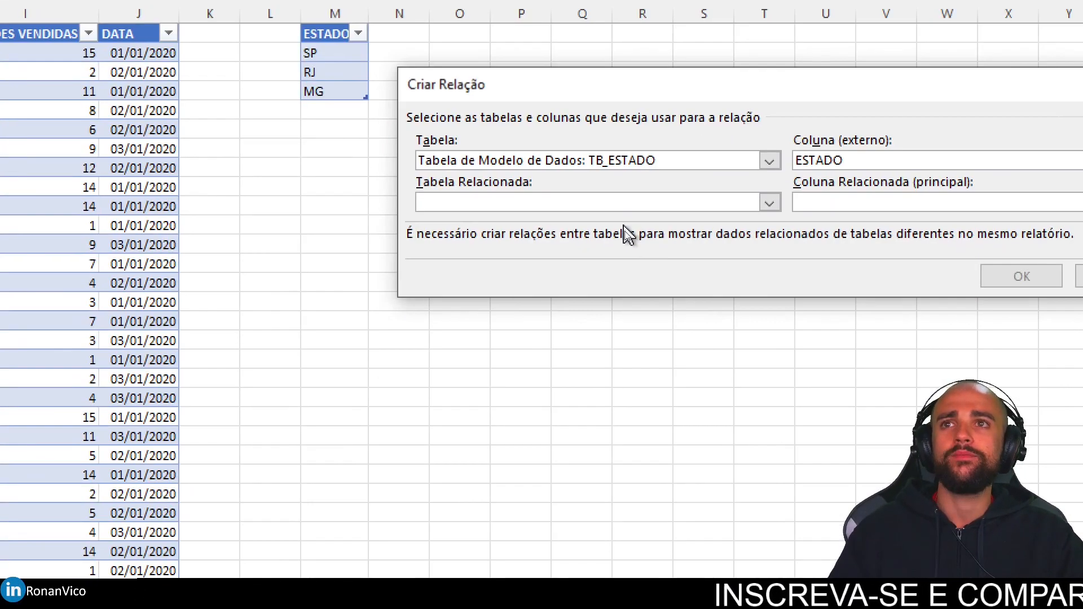
pyautogui.click(624, 226)
pyautogui.click(625, 255)
pyautogui.click(847, 203)
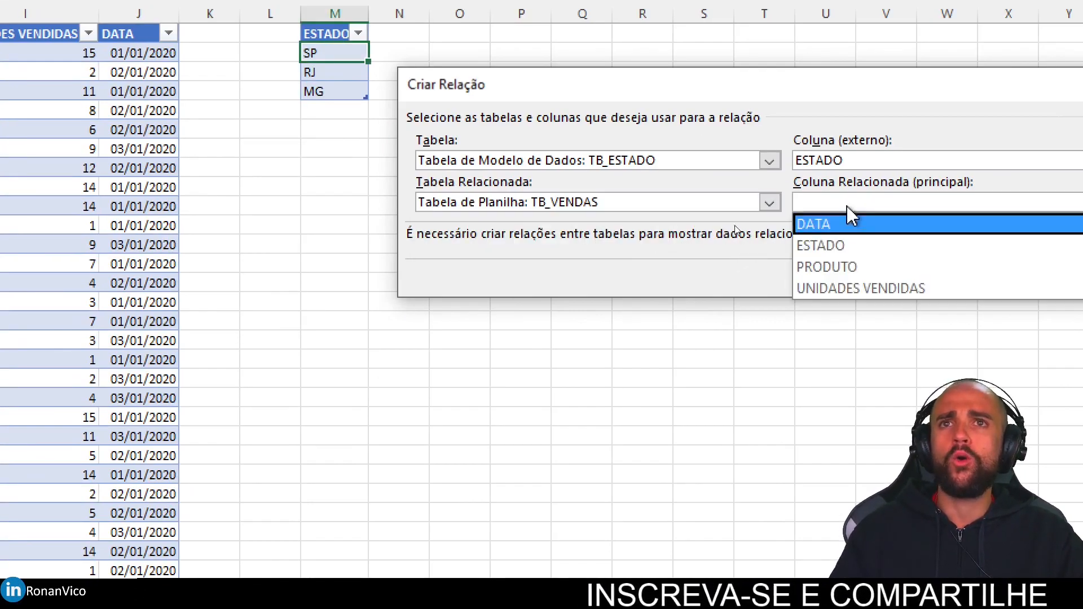
pyautogui.click(849, 245)
pyautogui.click(821, 259)
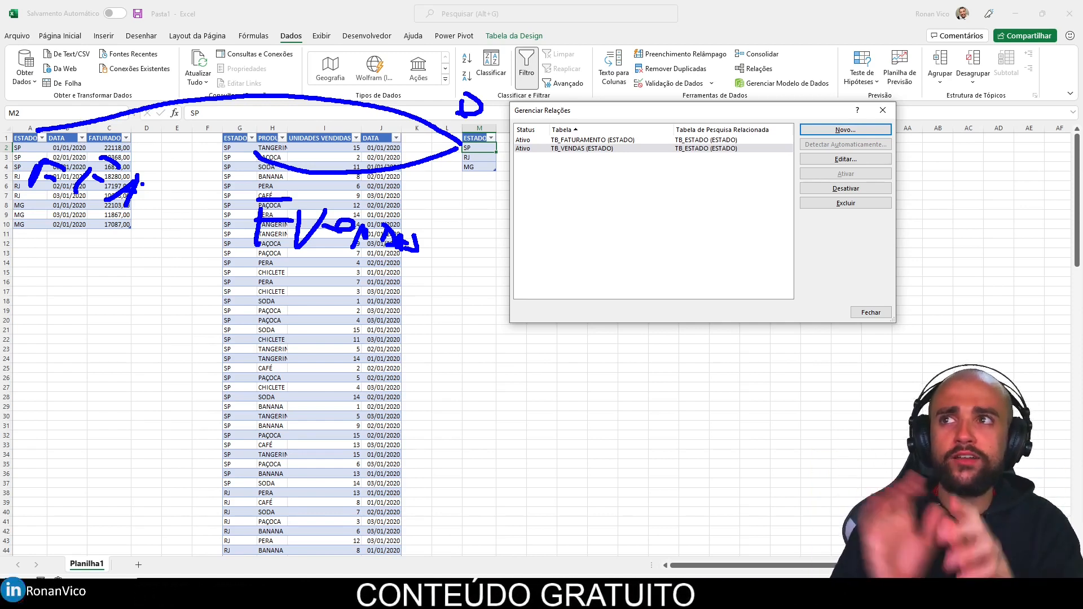
pyautogui.press('Escape')
pyautogui.click(869, 313)
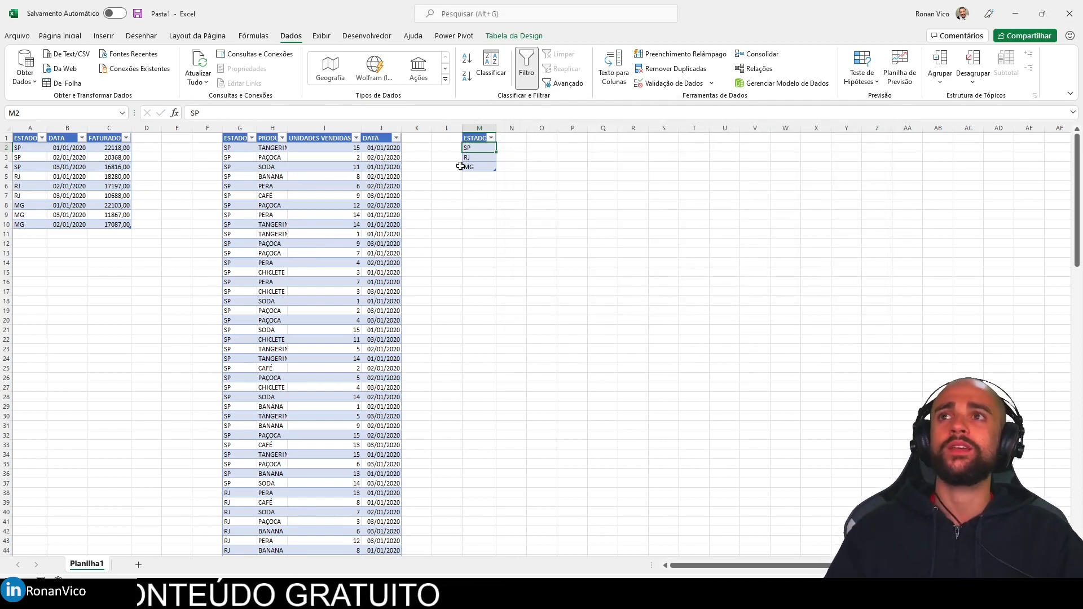
# Insert a pivot table from the data model at cell M8 of the existing worksheet and widen its field list.
pyautogui.click(488, 202)
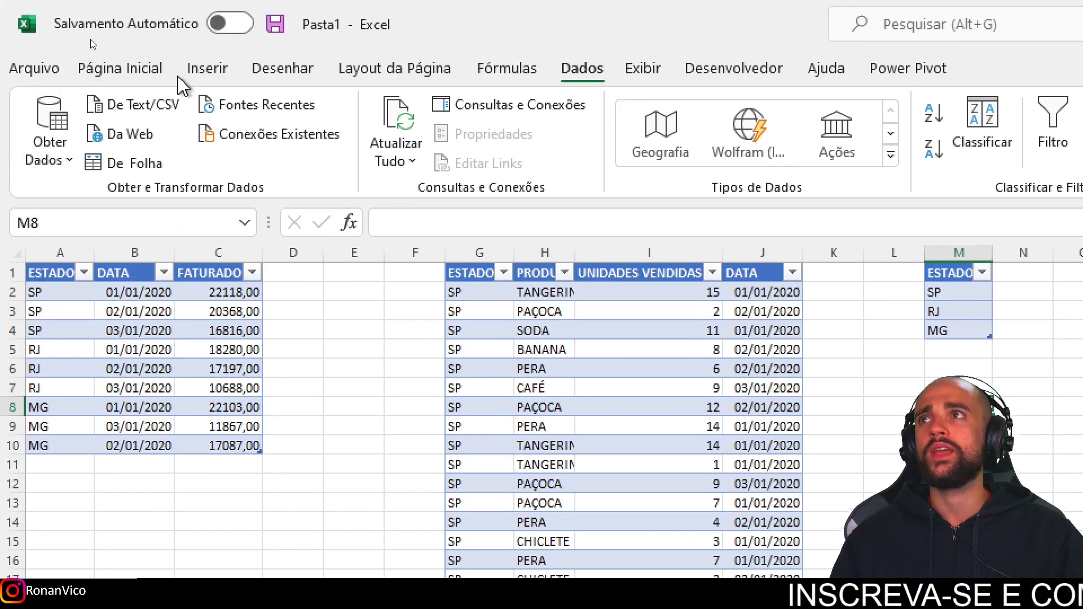
pyautogui.click(207, 69)
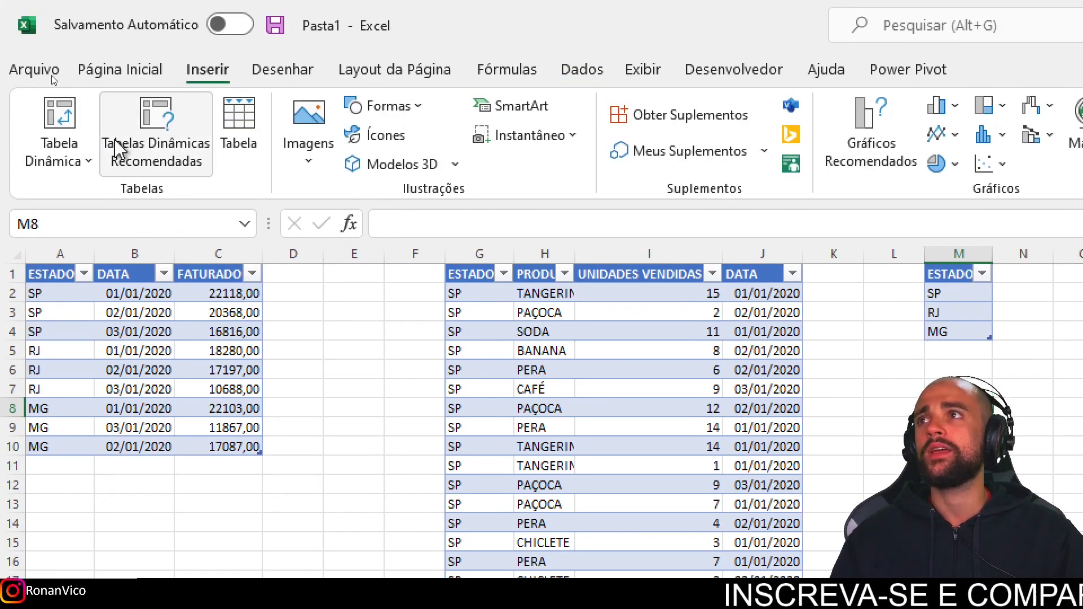
pyautogui.click(56, 153)
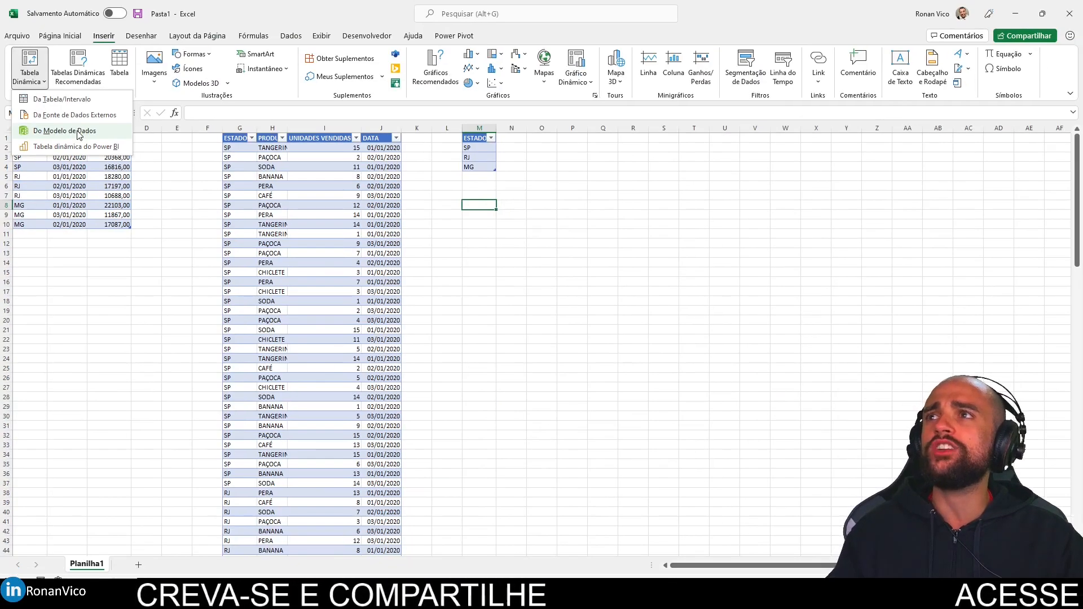
pyautogui.click(129, 91)
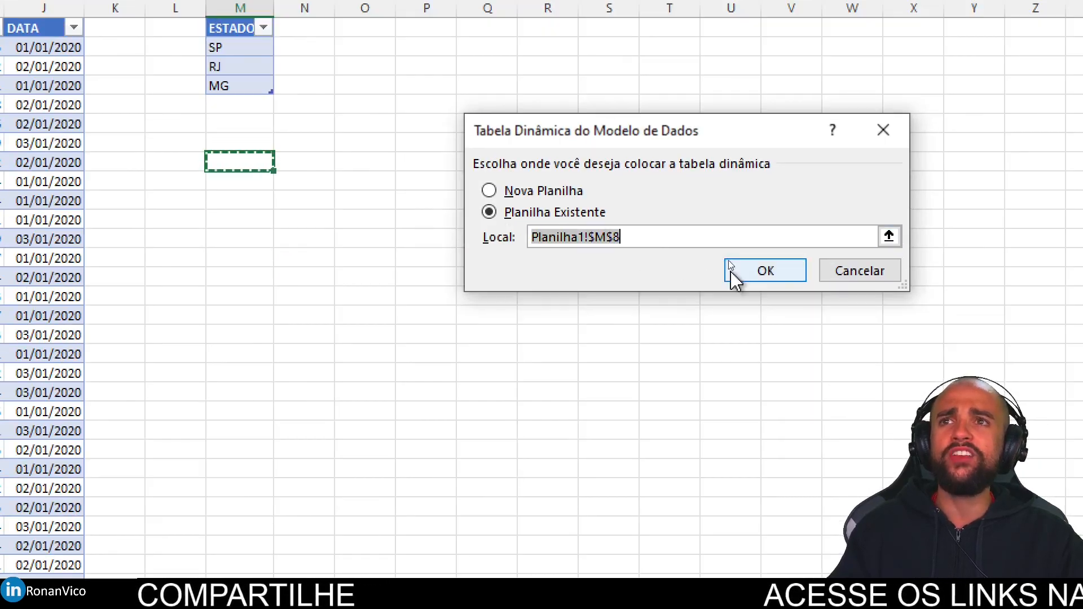
pyautogui.click(742, 258)
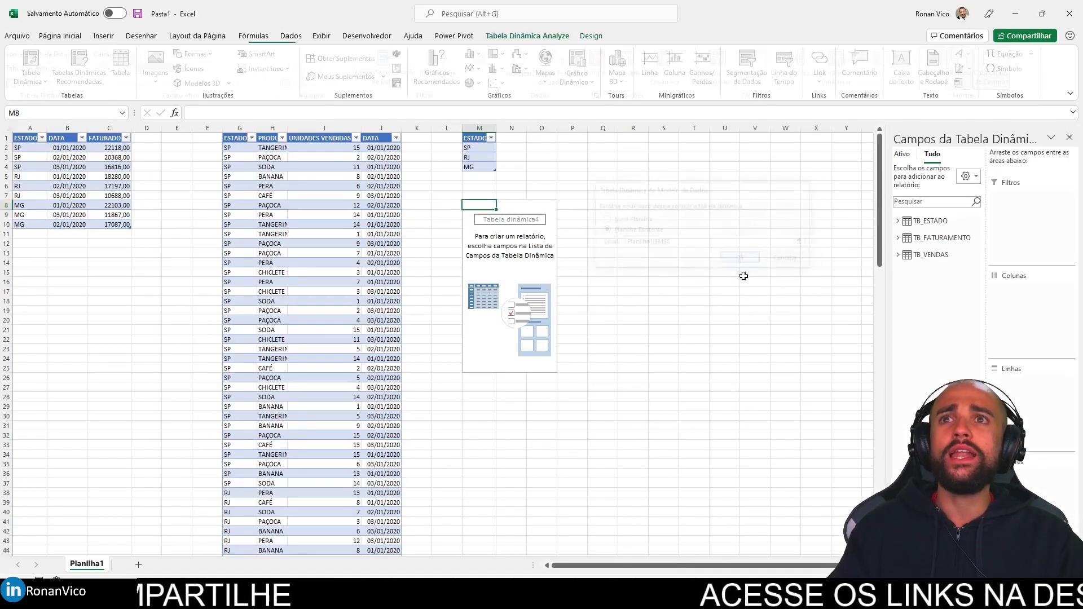
pyautogui.moveTo(887, 194); pyautogui.dragTo(654, 196)
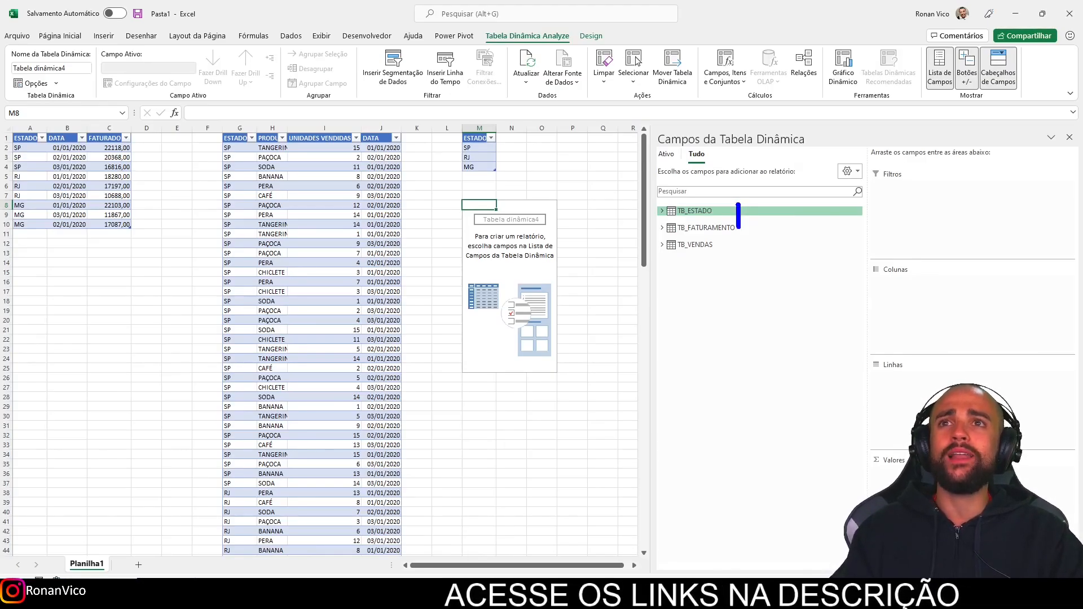
pyautogui.moveTo(738, 228); pyautogui.dragTo(633, 207)
pyautogui.moveTo(273, 112)
pyautogui.mouseDown()
pyautogui.moveTo(192, 203)
pyautogui.moveTo(288, 125)
pyautogui.mouseUp()
pyautogui.moveTo(99, 101)
pyautogui.mouseDown()
pyautogui.moveTo(63, 194)
pyautogui.moveTo(127, 113)
pyautogui.mouseUp()
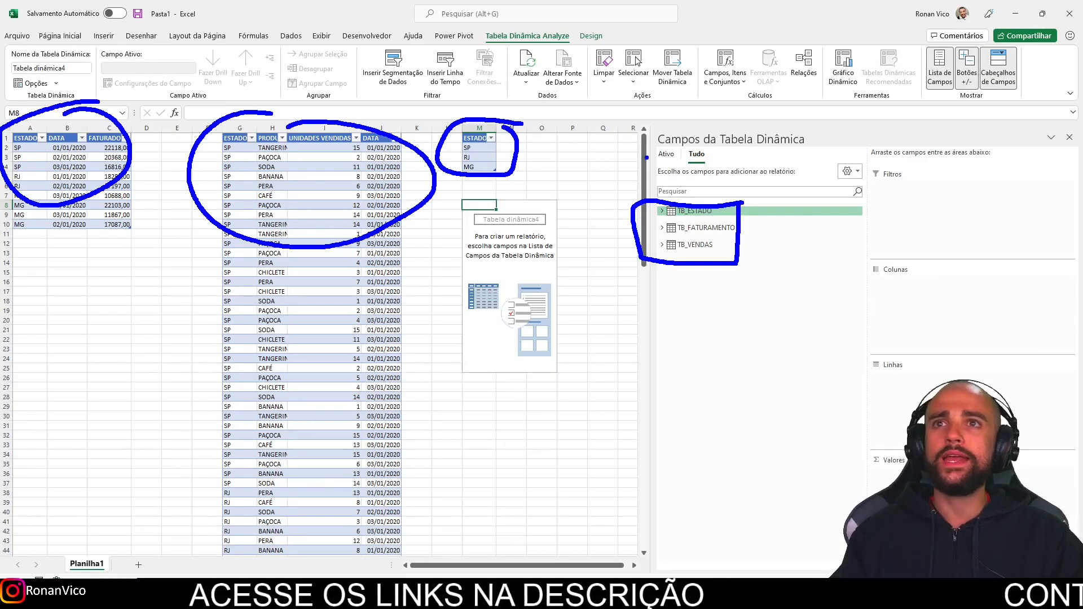
pyautogui.moveTo(736, 206); pyautogui.dragTo(840, 172)
pyautogui.moveTo(749, 231); pyautogui.dragTo(825, 202)
pyautogui.moveTo(734, 255); pyautogui.dragTo(822, 242)
pyautogui.press('Escape')
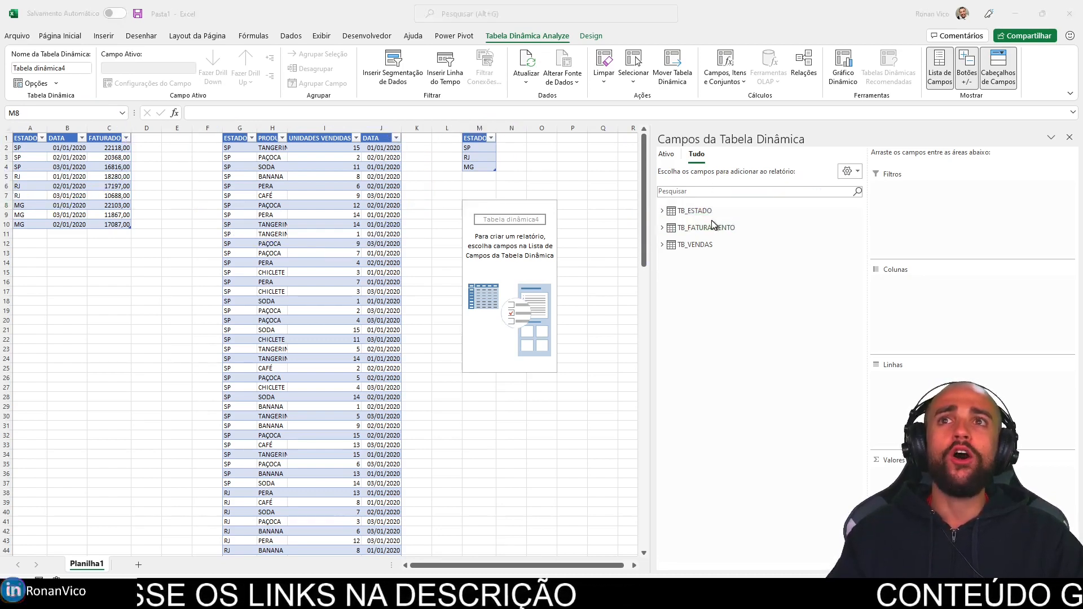
# Add ESTADO from TB_ESTADO as pivot table rows and FATURADO from TB_FATURAMENTO as summed values.
pyautogui.click(589, 202)
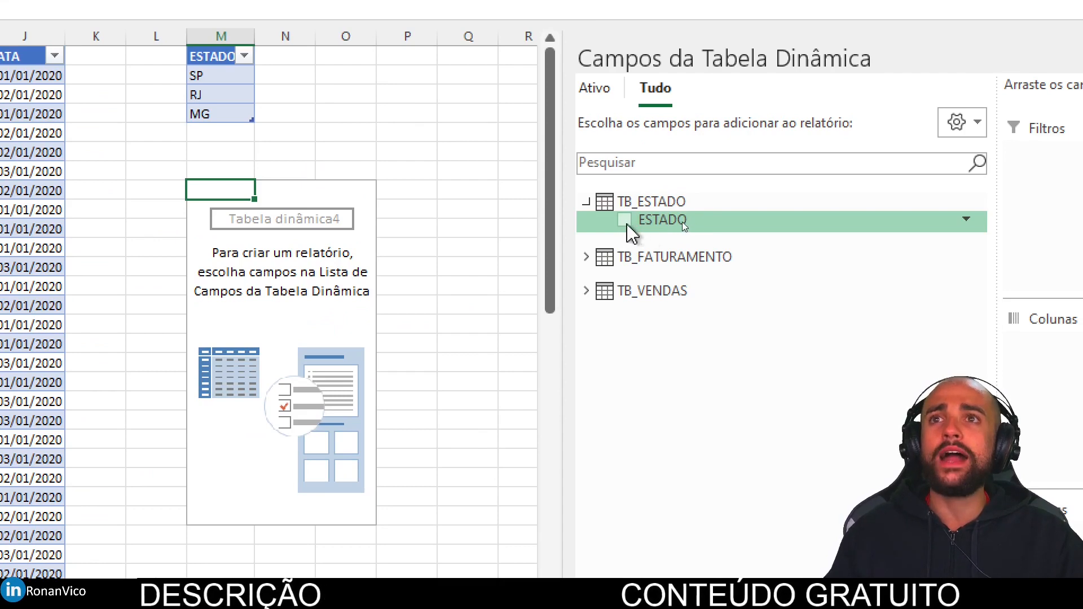
pyautogui.click(241, 94)
pyautogui.click(289, 229)
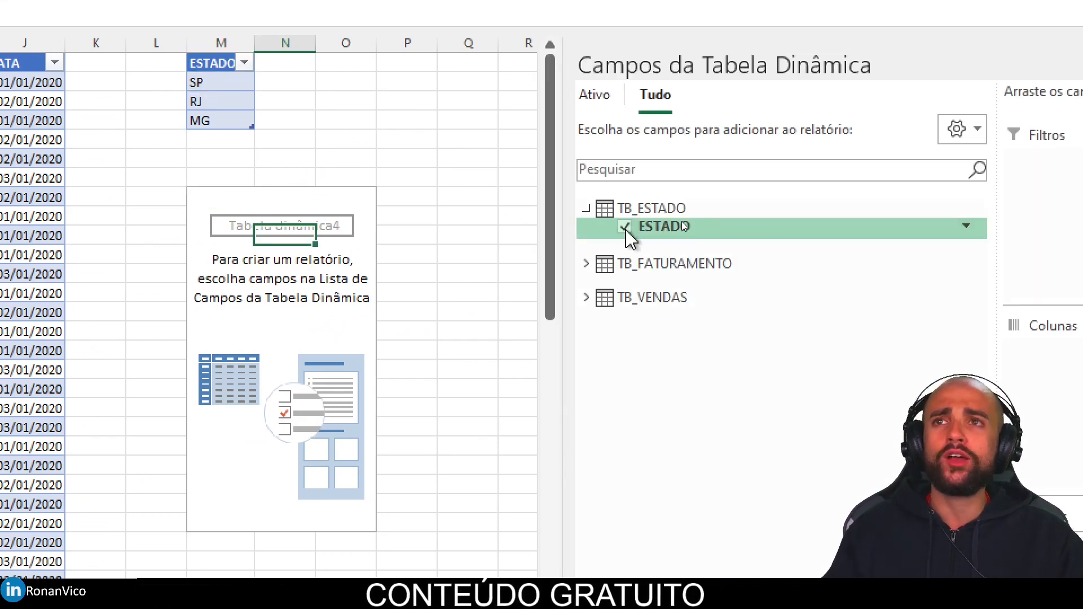
pyautogui.click(586, 264)
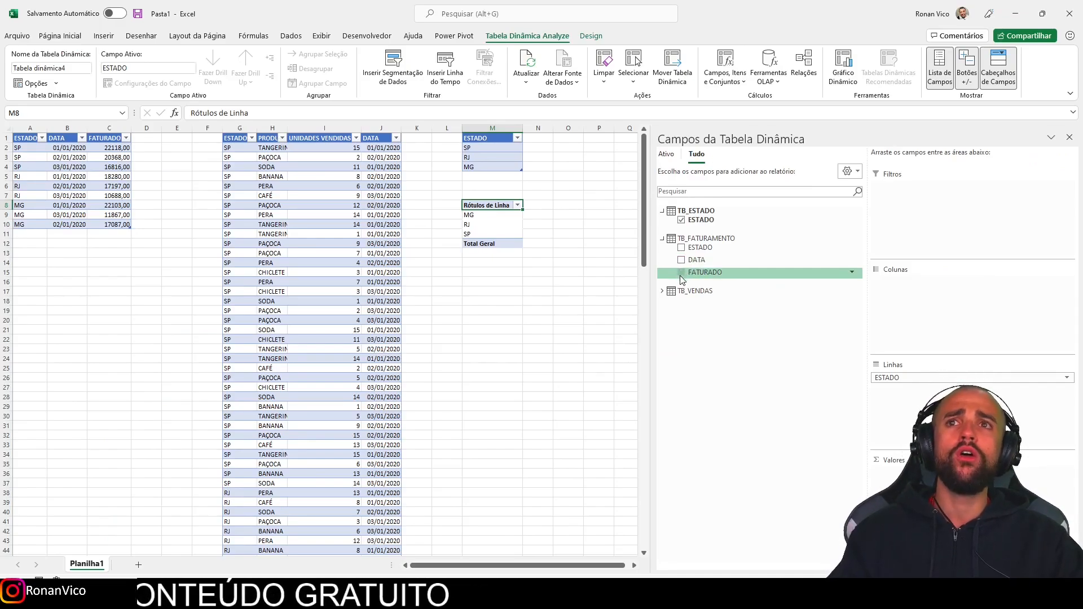
pyautogui.click(681, 274)
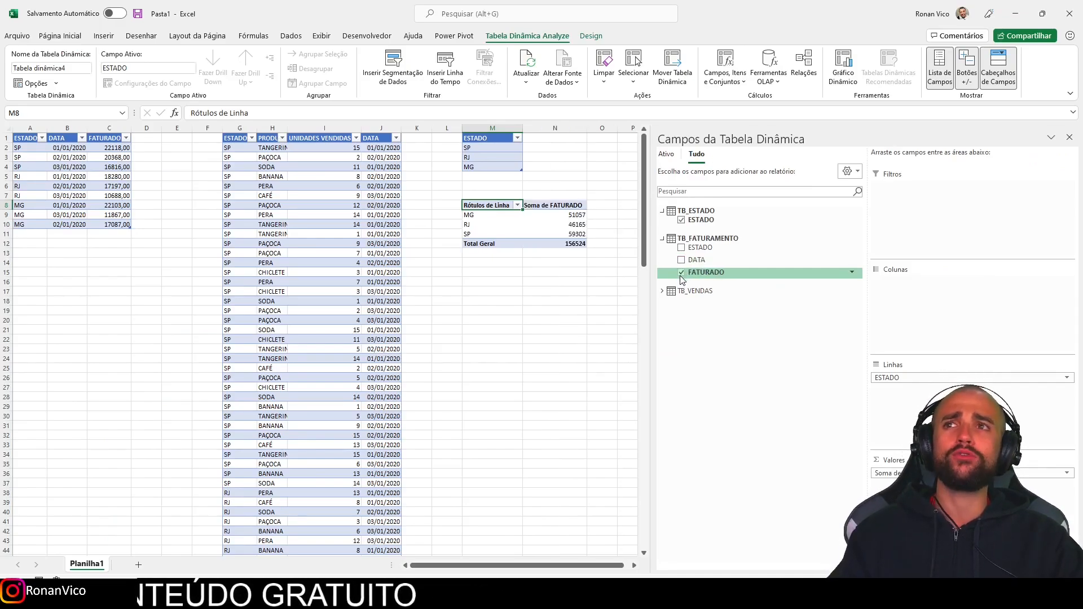
# Insert a second pivot table from the data model at cell M17 of the existing worksheet.
pyautogui.click(493, 293)
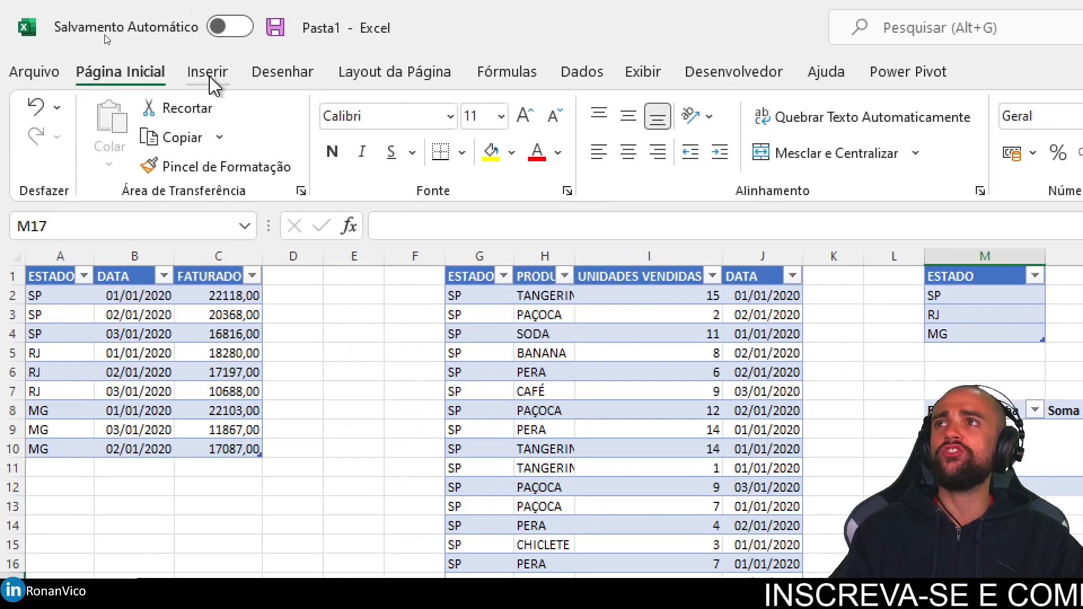
pyautogui.click(104, 36)
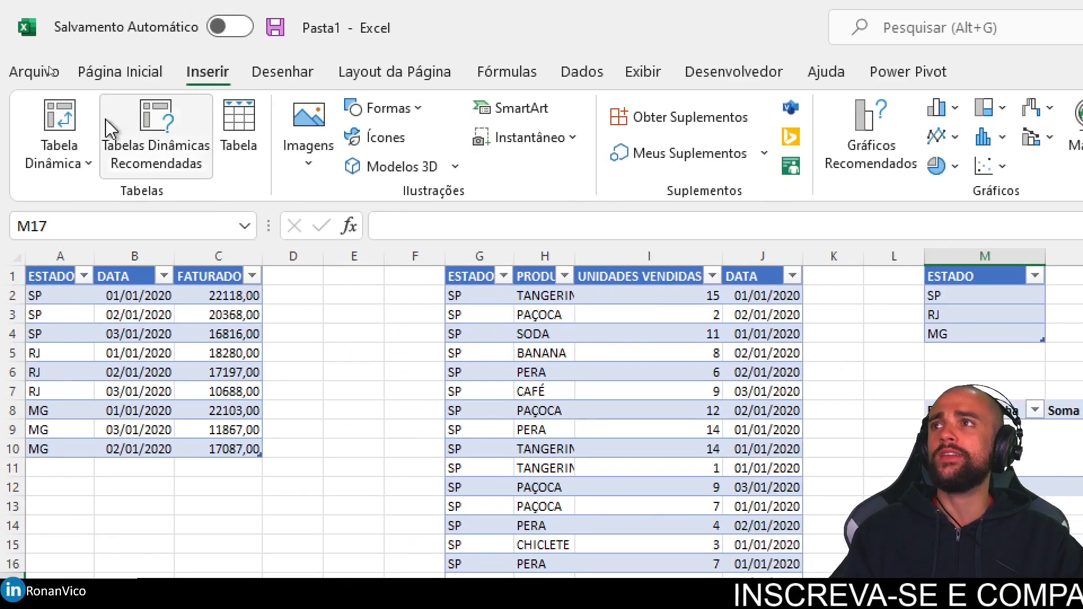
pyautogui.click(27, 73)
pyautogui.click(91, 261)
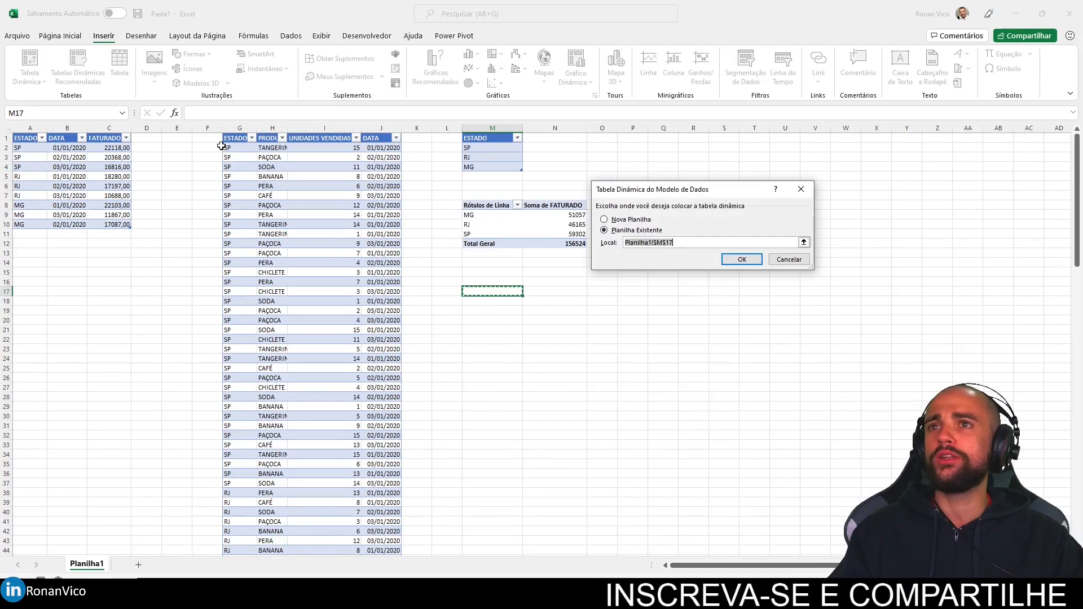
pyautogui.click(740, 259)
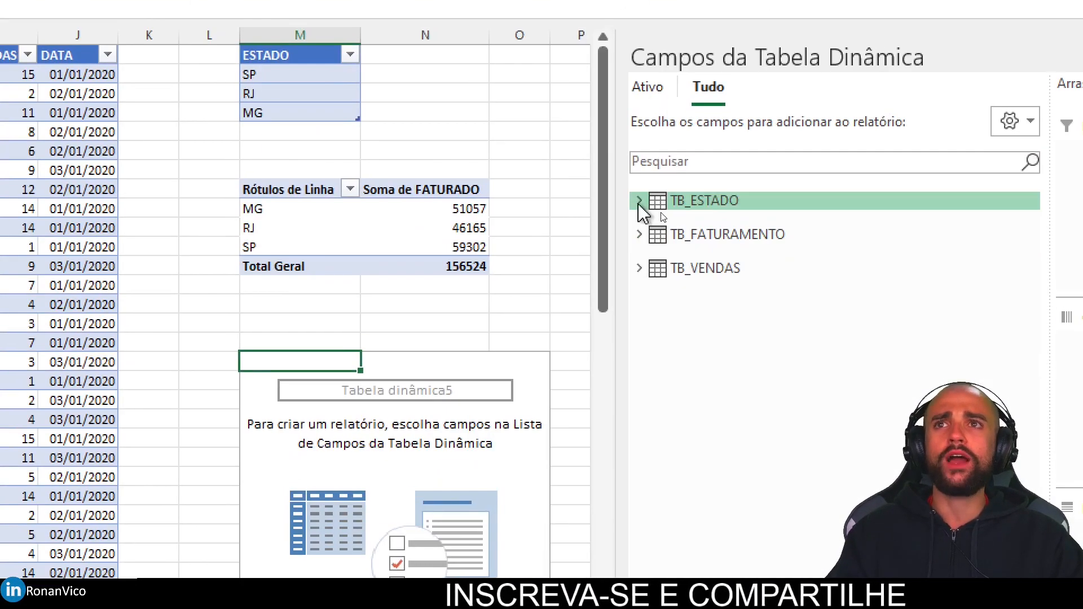
# Add ESTADO from TB_ESTADO as pivot table rows and UNIDADES VENDIDAS from TB_VENDAS as summed values.
pyautogui.click(663, 210)
pyautogui.click(678, 219)
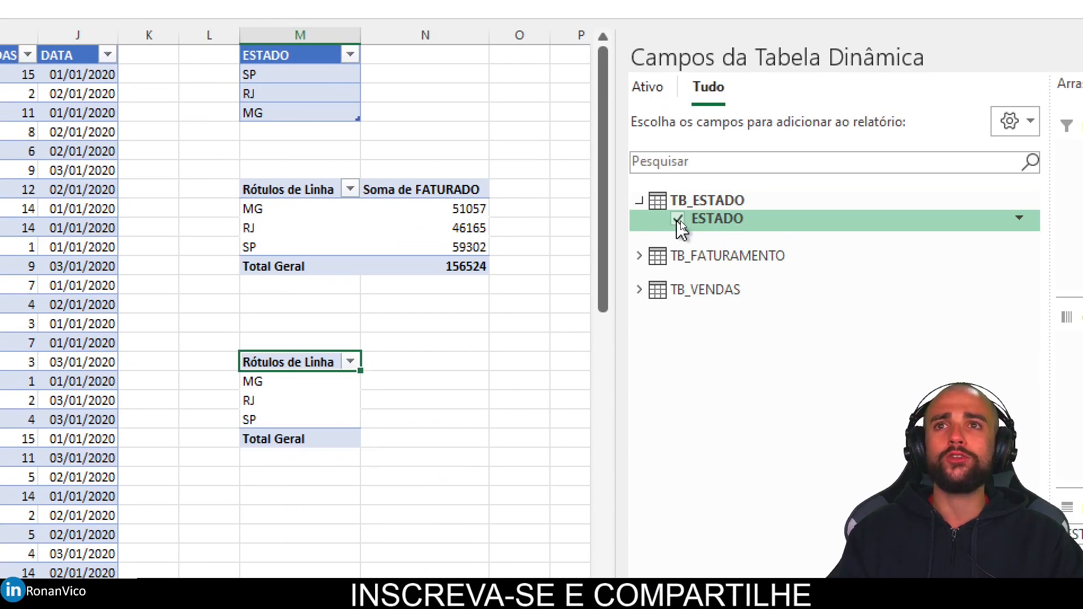
pyautogui.click(639, 290)
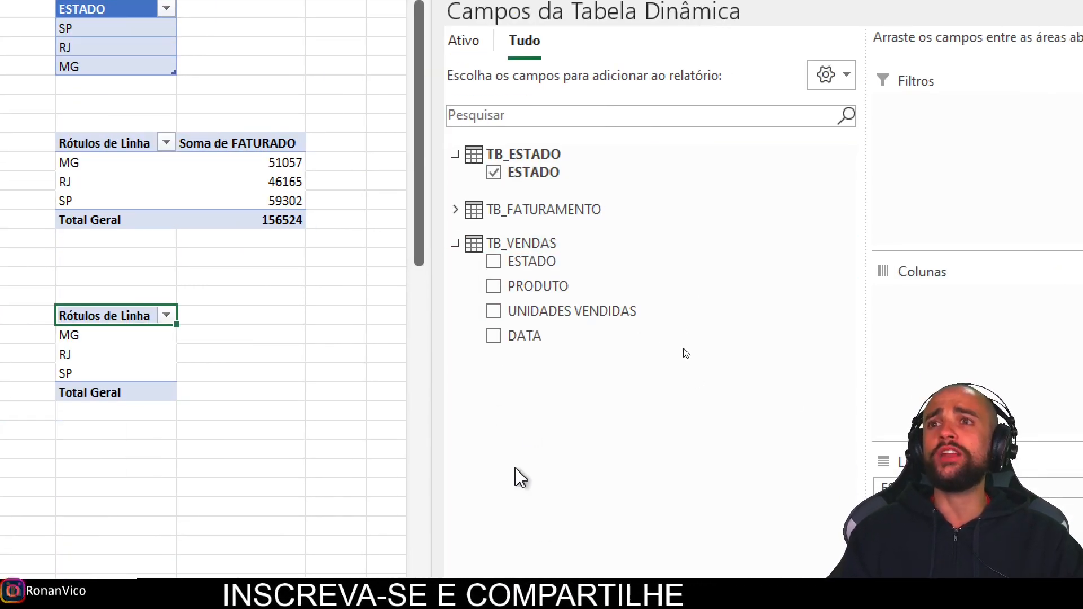
pyautogui.click(494, 313)
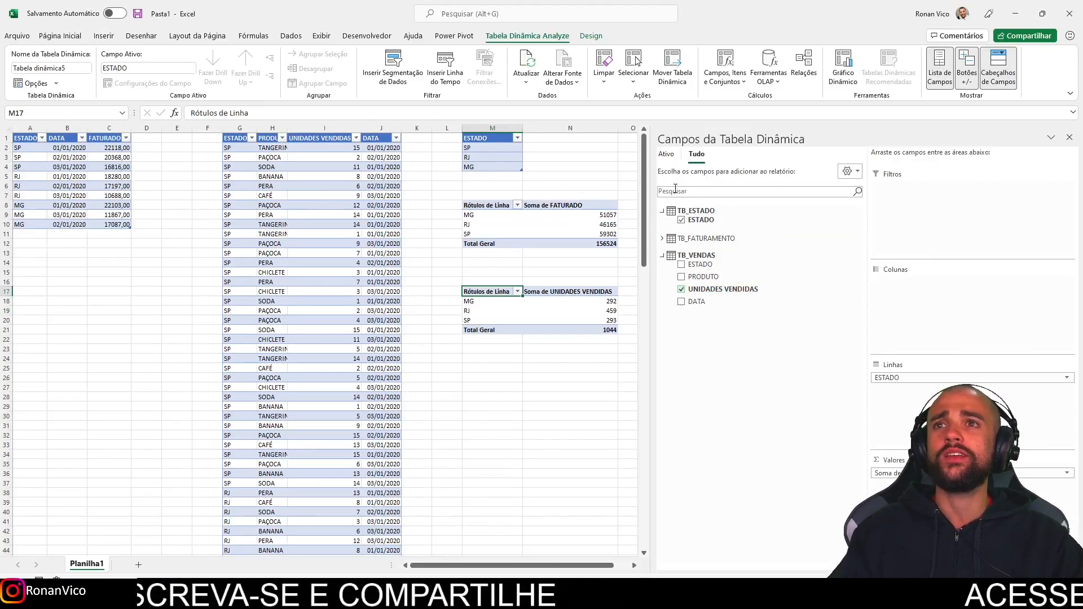
pyautogui.click(513, 252)
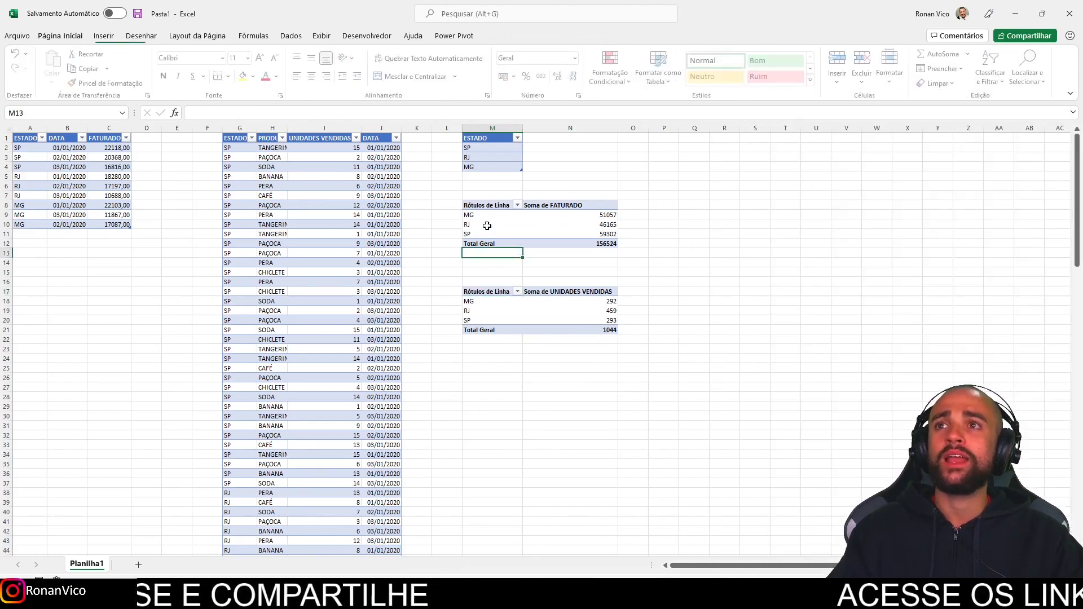
pyautogui.moveTo(485, 216); pyautogui.dragTo(485, 235)
pyautogui.moveTo(480, 148); pyautogui.dragTo(480, 174)
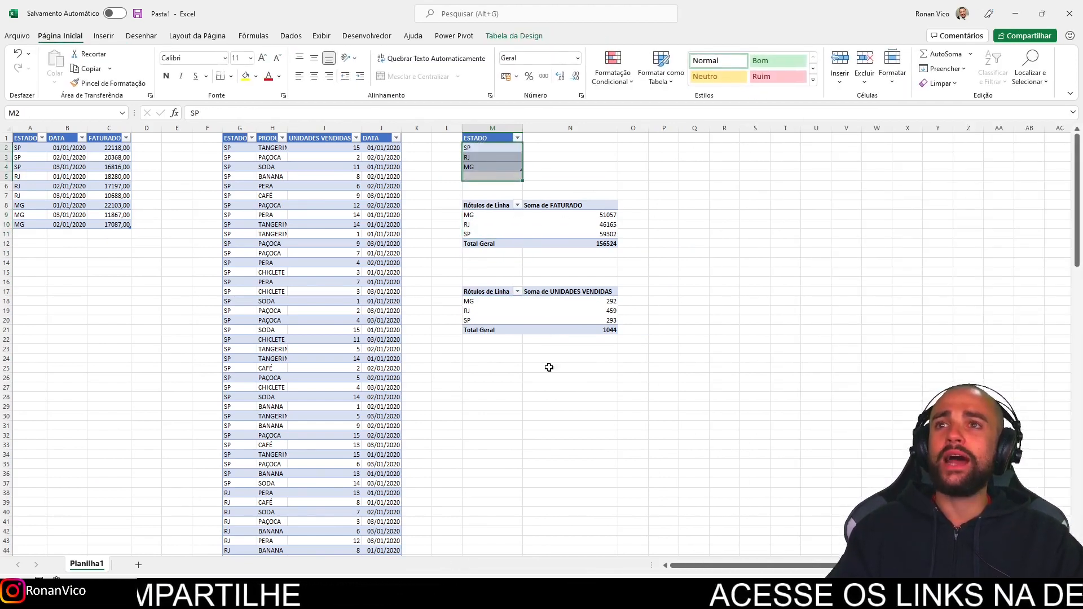
pyautogui.click(552, 376)
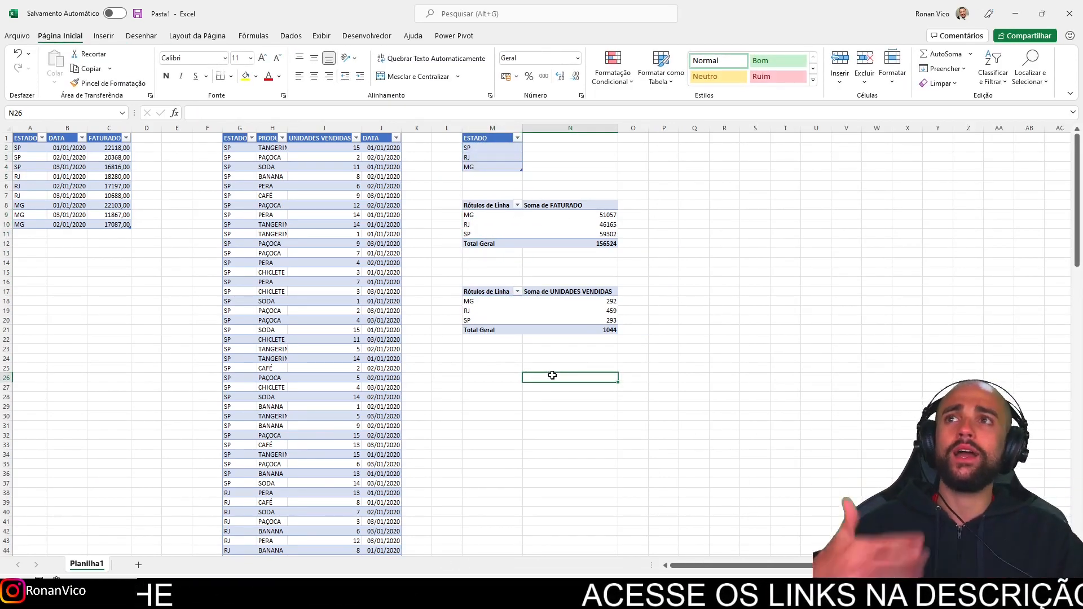
pyautogui.moveTo(479, 147); pyautogui.dragTo(479, 168)
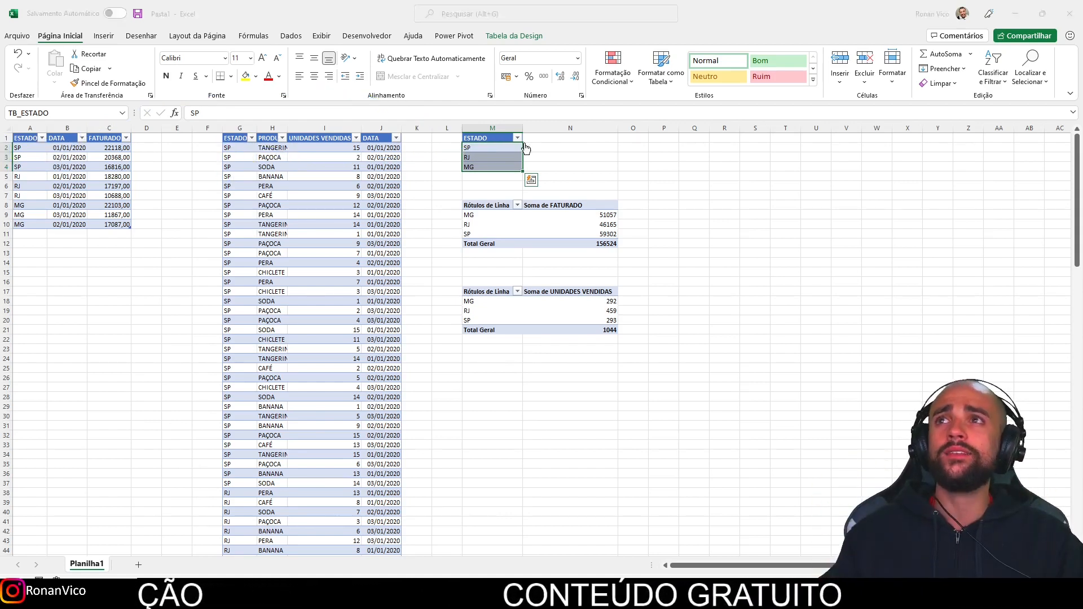
pyautogui.click(633, 194)
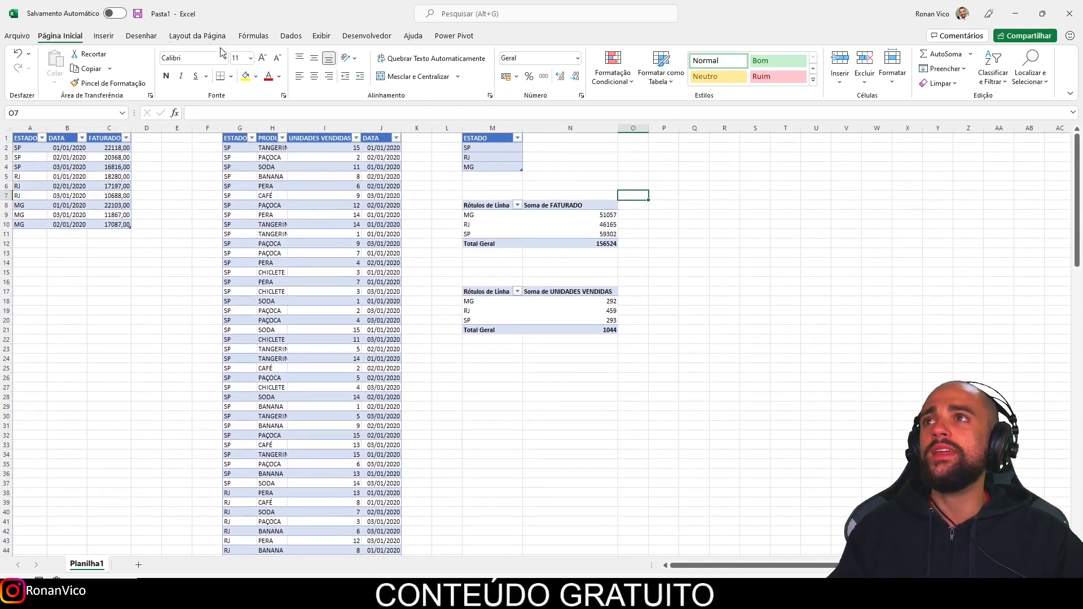
# Start a new slicer from empty cell M27, using the tables in the workbook data model as its source.
pyautogui.click(104, 37)
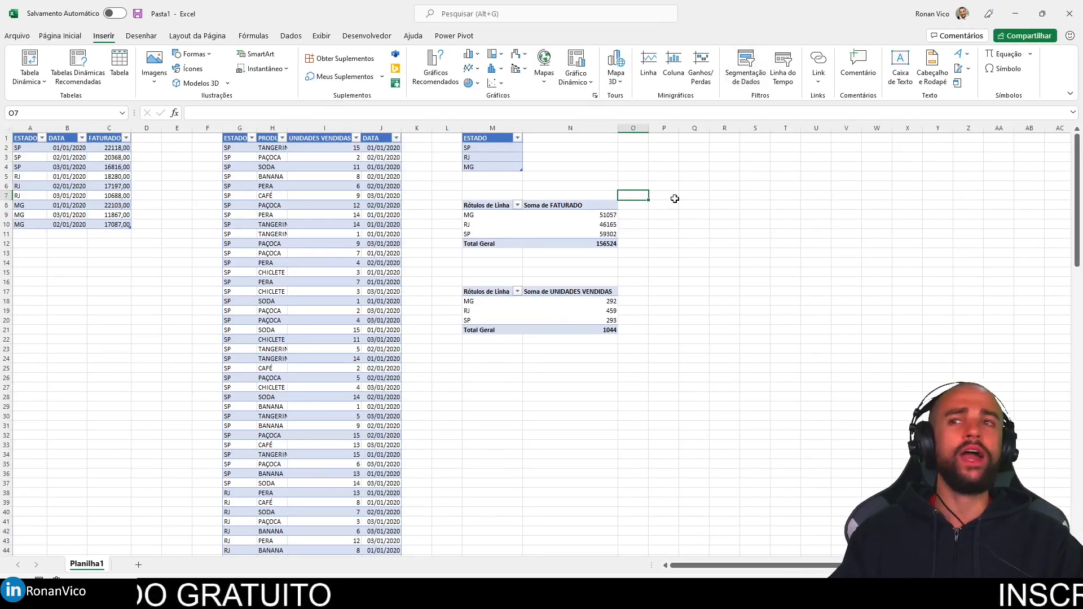
pyautogui.click(496, 387)
pyautogui.click(748, 73)
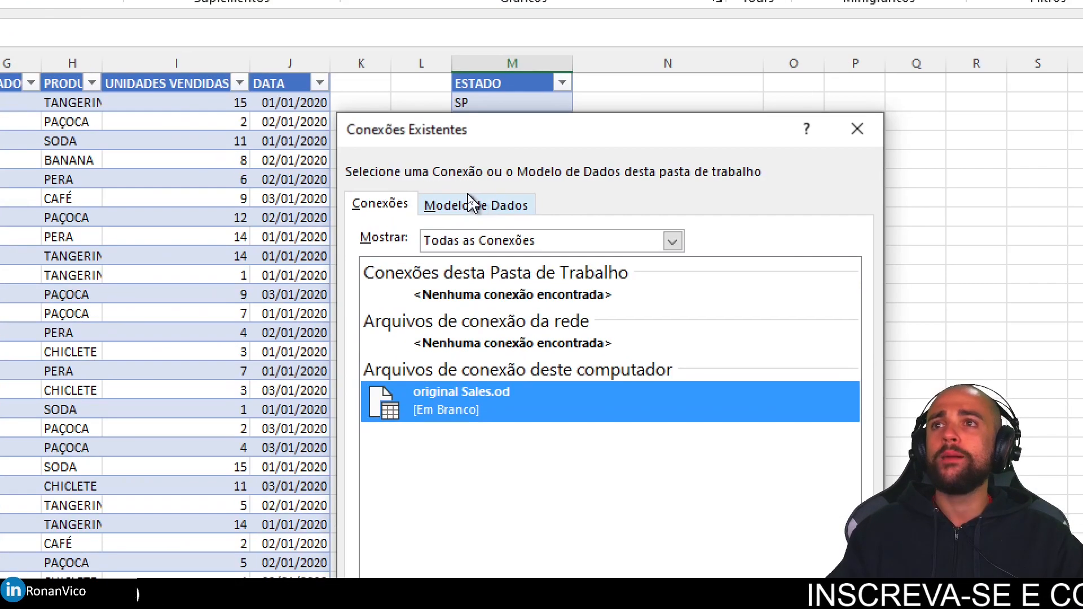
pyautogui.click(474, 199)
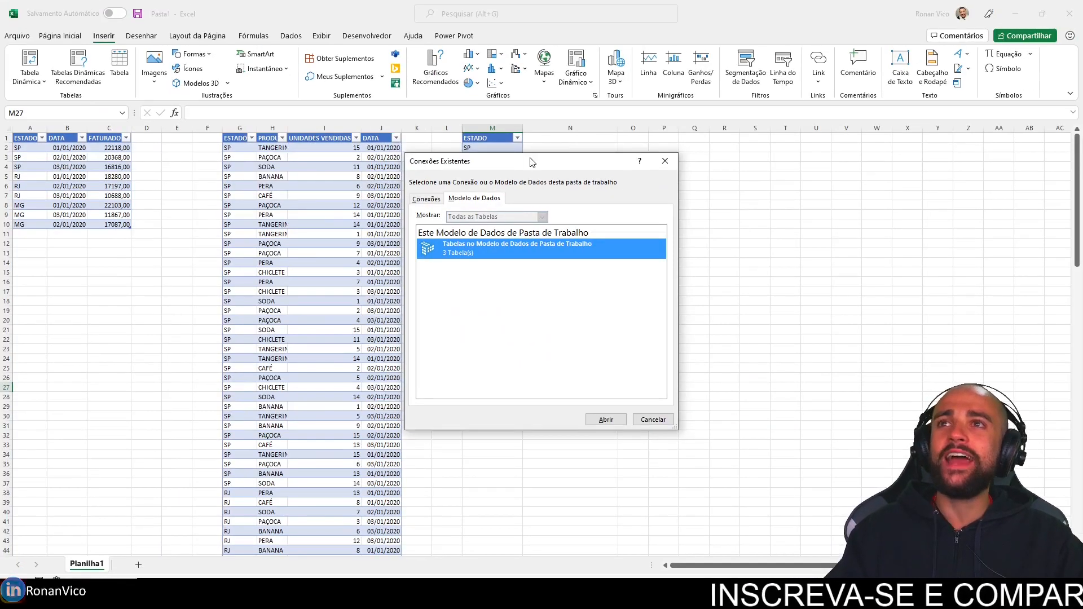
pyautogui.moveTo(530, 162); pyautogui.dragTo(352, 144)
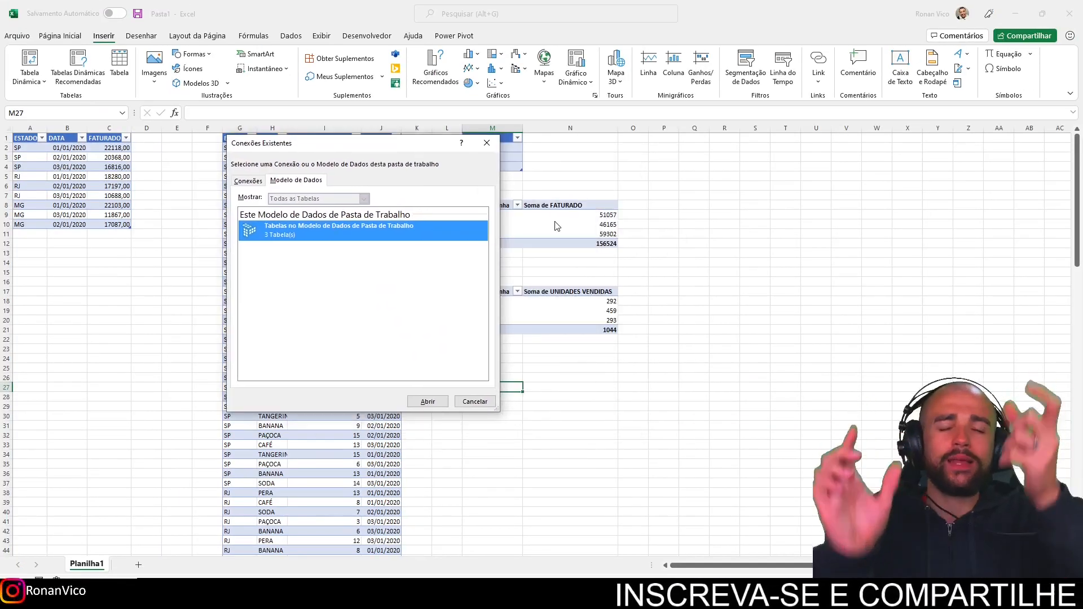
pyautogui.click(428, 402)
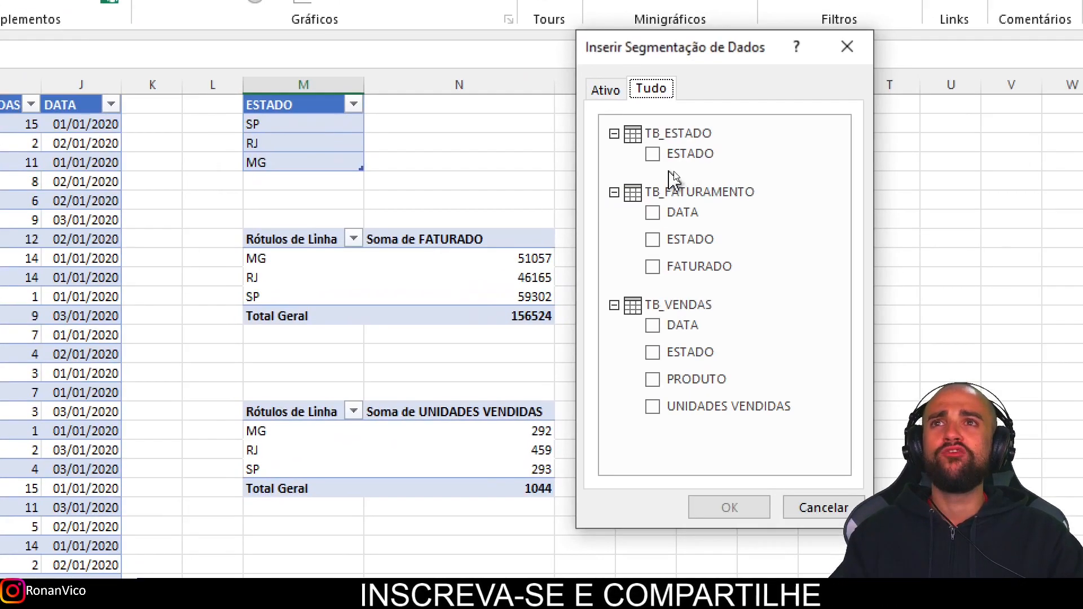
# Choose the ESTADO field of TB_ESTADO and create the slicer.
pyautogui.click(669, 163)
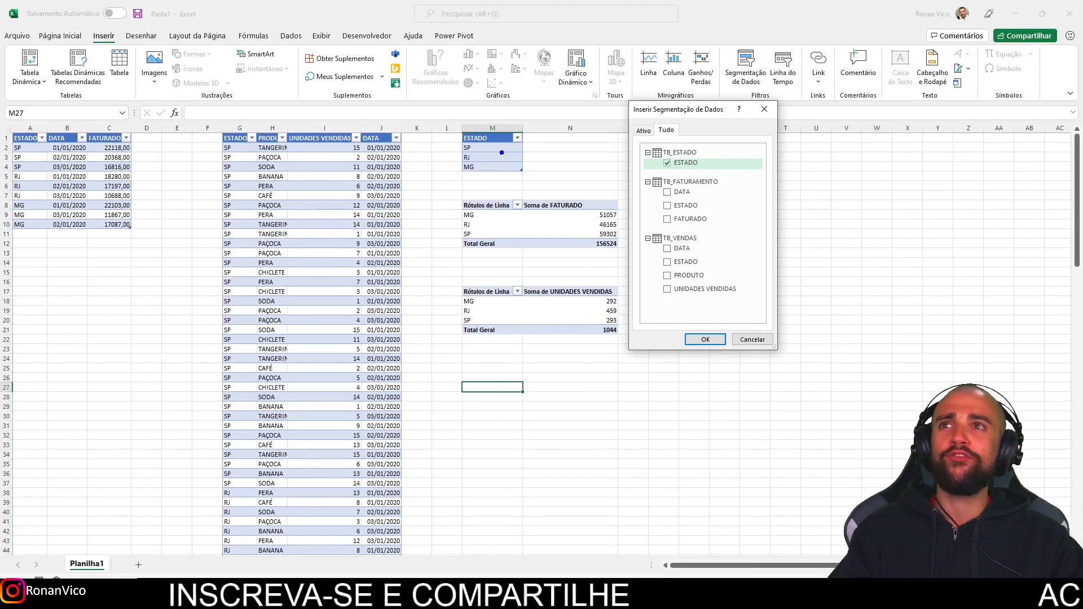
pyautogui.moveTo(502, 153); pyautogui.dragTo(626, 149)
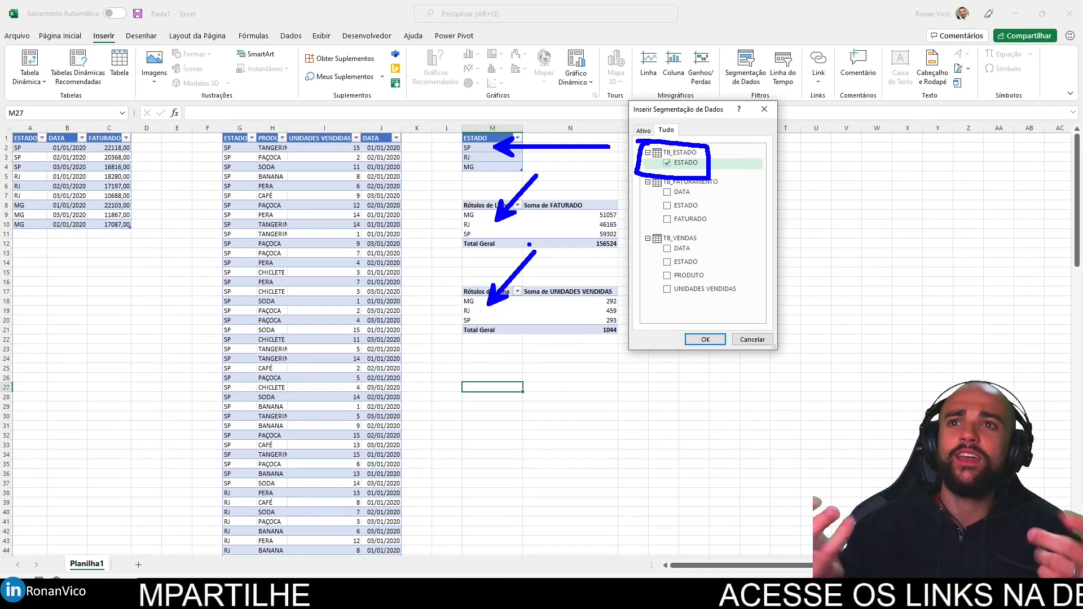
pyautogui.press('Escape')
pyautogui.click(705, 339)
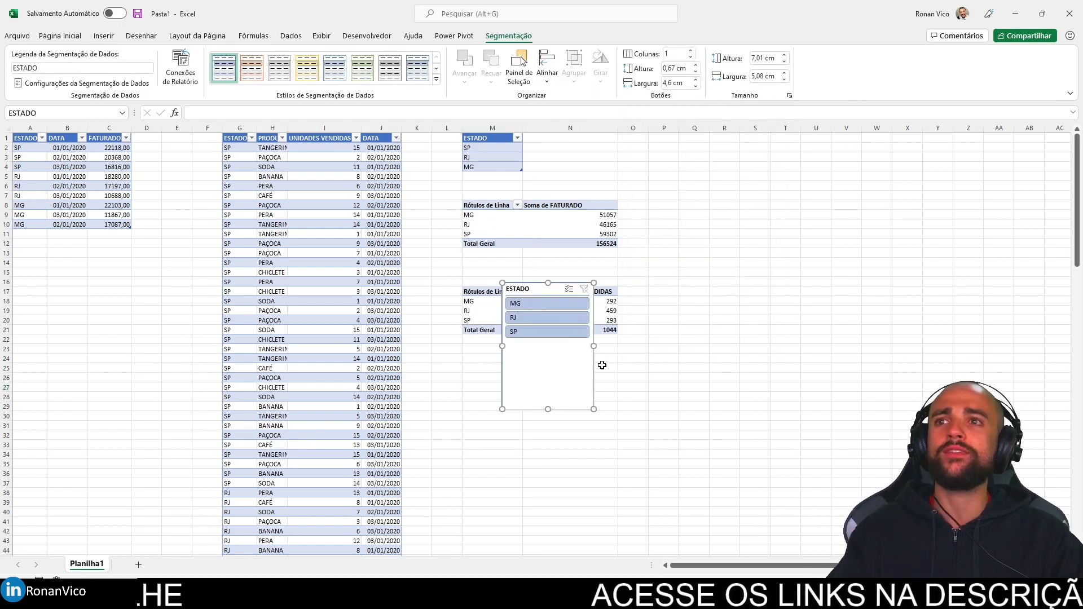
# Place the ESTADO slicer beside the pivot tables, shorten it to 4.41 cm and try its MG, RJ and SP filters.
pyautogui.moveTo(553, 366); pyautogui.dragTo(697, 224)
pyautogui.click(677, 168)
pyautogui.click(676, 179)
pyautogui.click(687, 192)
pyautogui.click(678, 166)
pyautogui.click(677, 180)
pyautogui.click(680, 193)
pyautogui.click(678, 167)
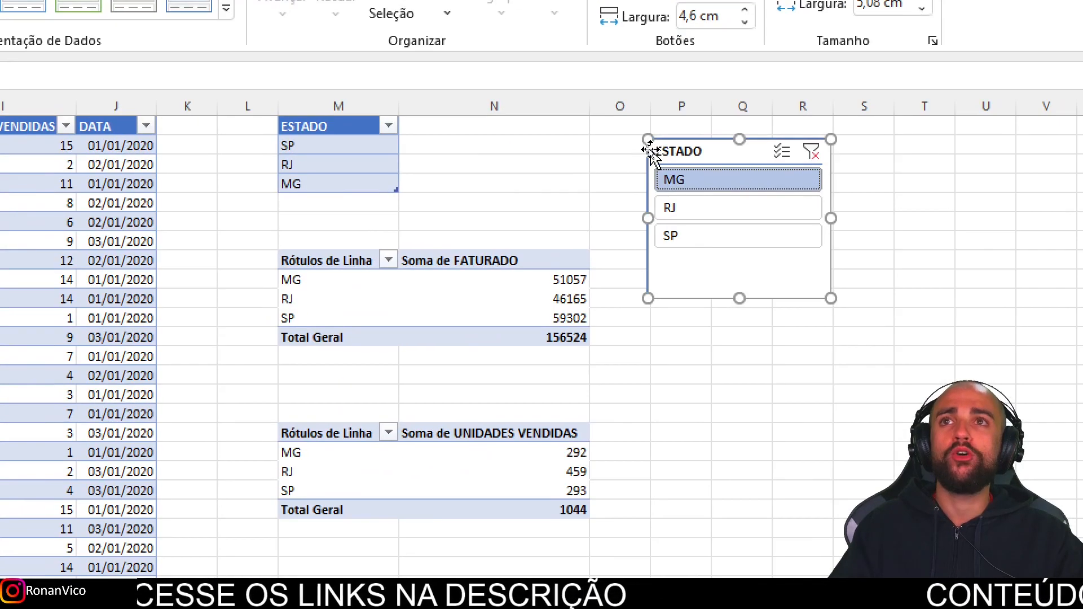
# Connect the ESTADO slicer to the pivot tables Tabela dinâmica4 and Tabela dinâmica5 through its report connections.
pyautogui.rightClick(651, 150)
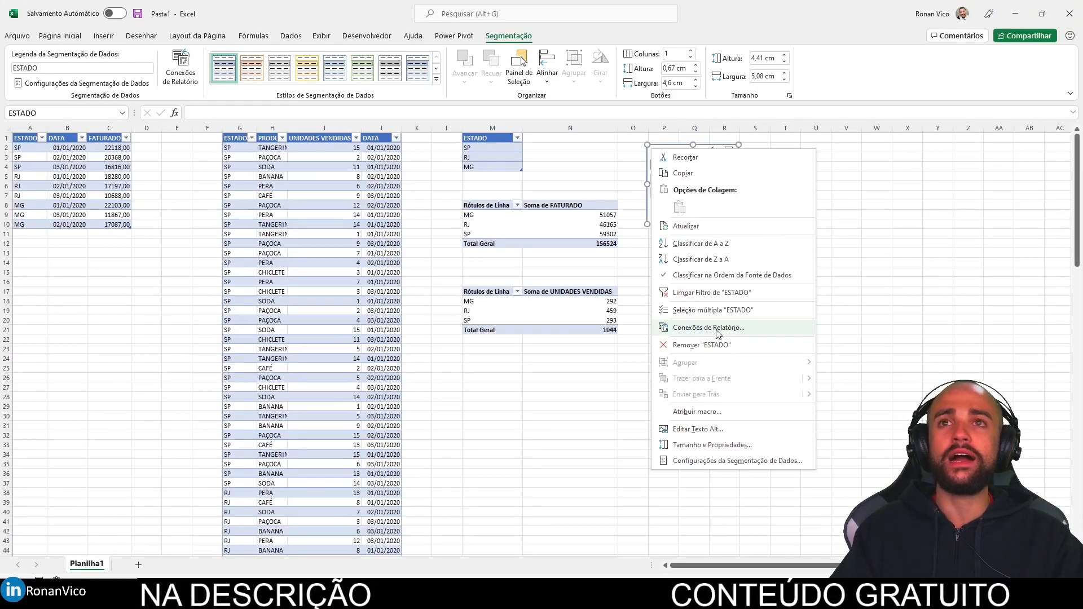
pyautogui.click(691, 432)
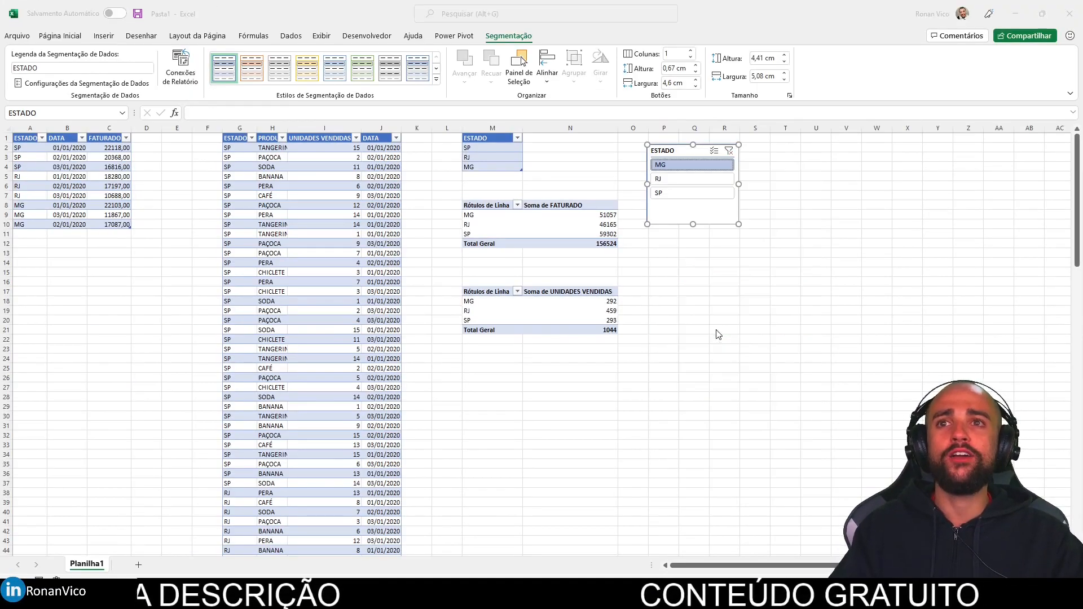
pyautogui.moveTo(676, 300); pyautogui.dragTo(745, 166)
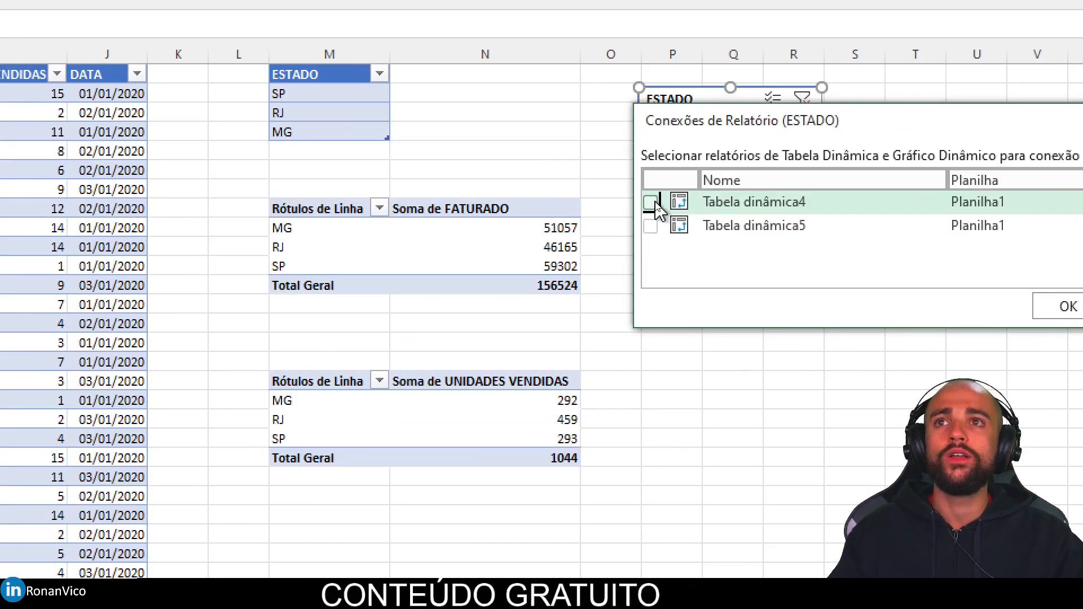
pyautogui.click(654, 201)
pyautogui.click(653, 213)
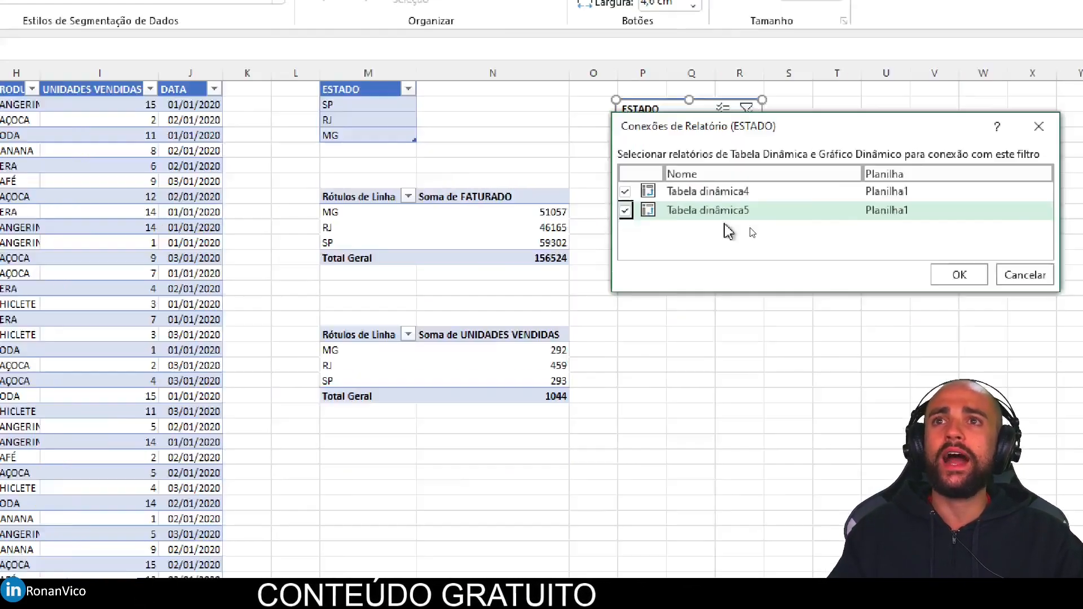
pyautogui.click(958, 274)
# Test the connected slicer by filtering both pivot tables by the different states, ending with RJ selected.
pyautogui.click(687, 155)
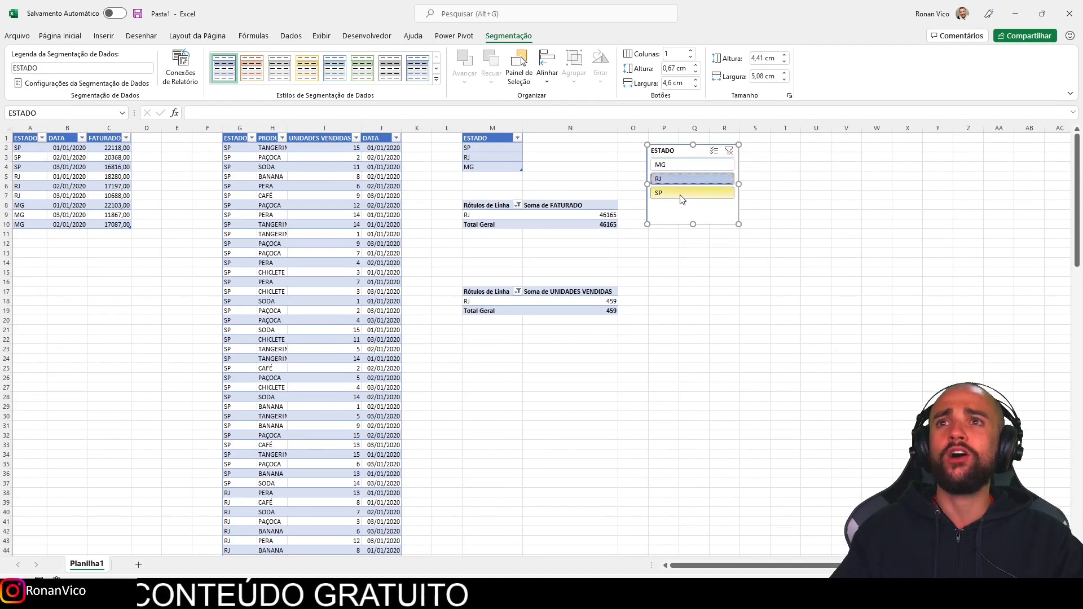
pyautogui.click(680, 195)
pyautogui.click(673, 178)
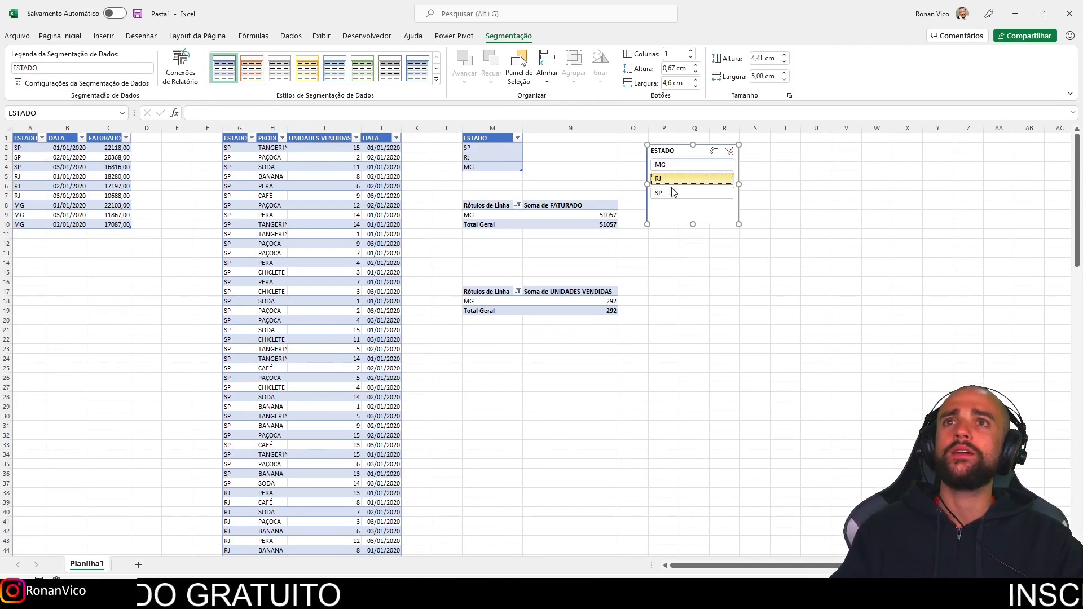
pyautogui.click(683, 192)
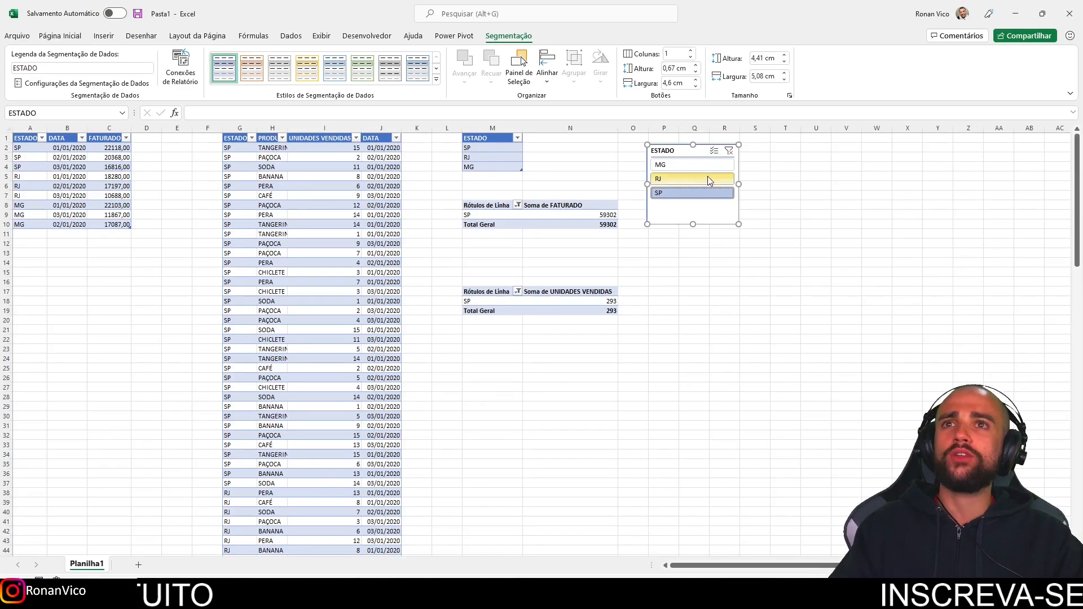
pyautogui.click(681, 180)
pyautogui.click(679, 179)
pyautogui.click(679, 193)
pyautogui.click(675, 179)
pyautogui.moveTo(406, 278); pyautogui.dragTo(486, 306)
pyautogui.moveTo(406, 206); pyautogui.dragTo(509, 206)
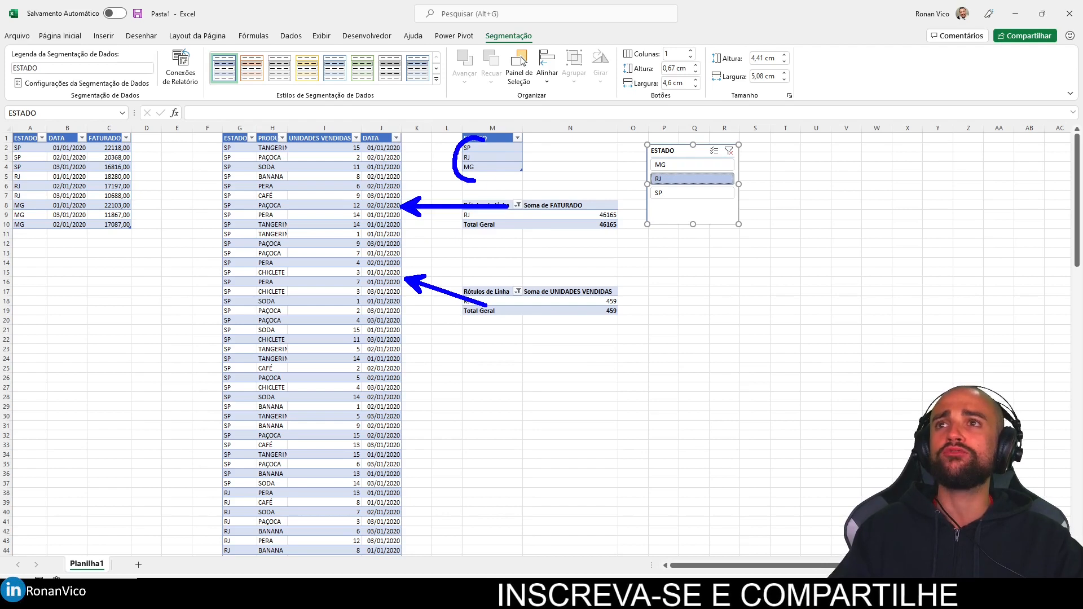
pyautogui.moveTo(418, 117); pyautogui.dragTo(219, 125)
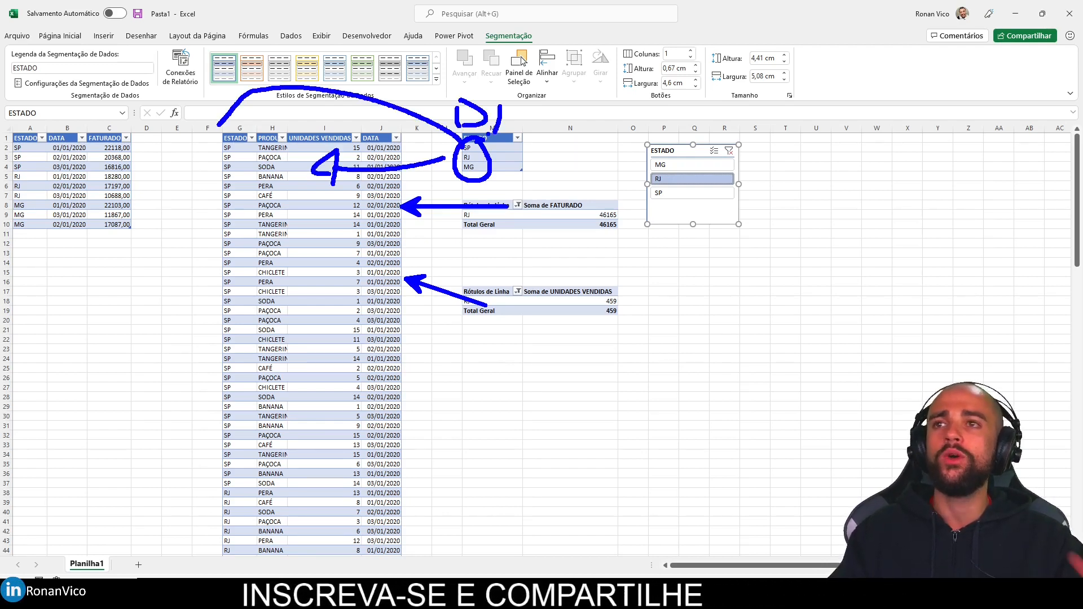
pyautogui.press('Escape')
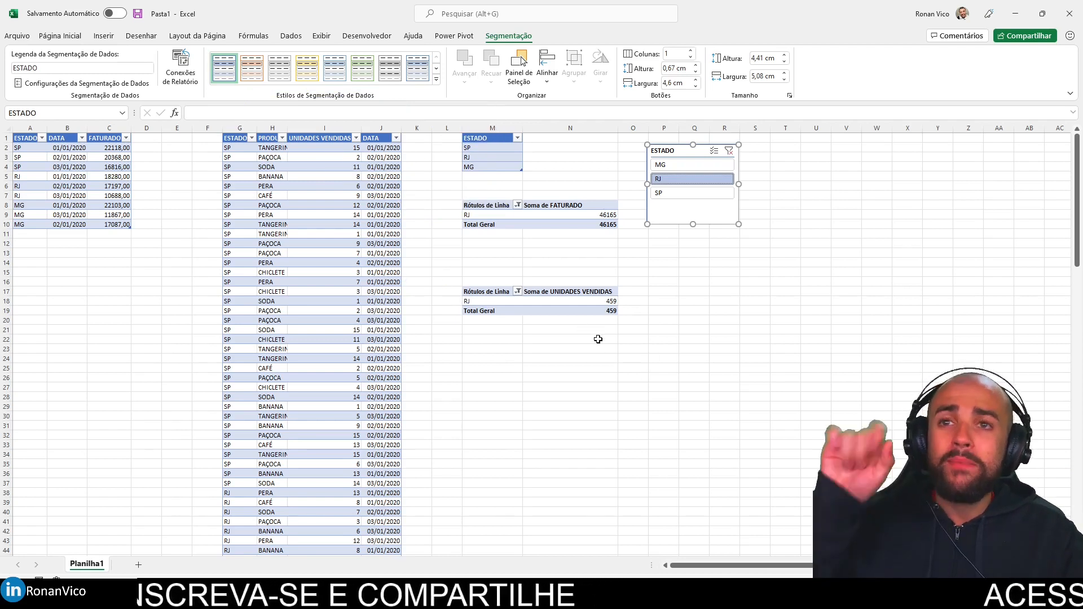
# Insert a third pivot table from the data model at cell M24 of the existing worksheet.
pyautogui.click(496, 349)
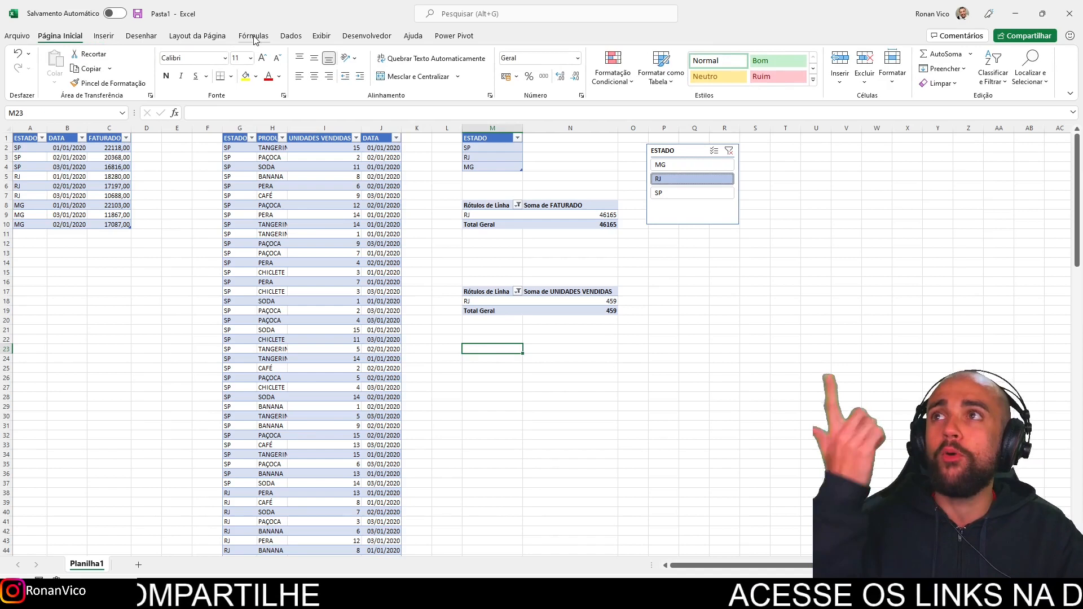
pyautogui.click(291, 36)
pyautogui.click(465, 360)
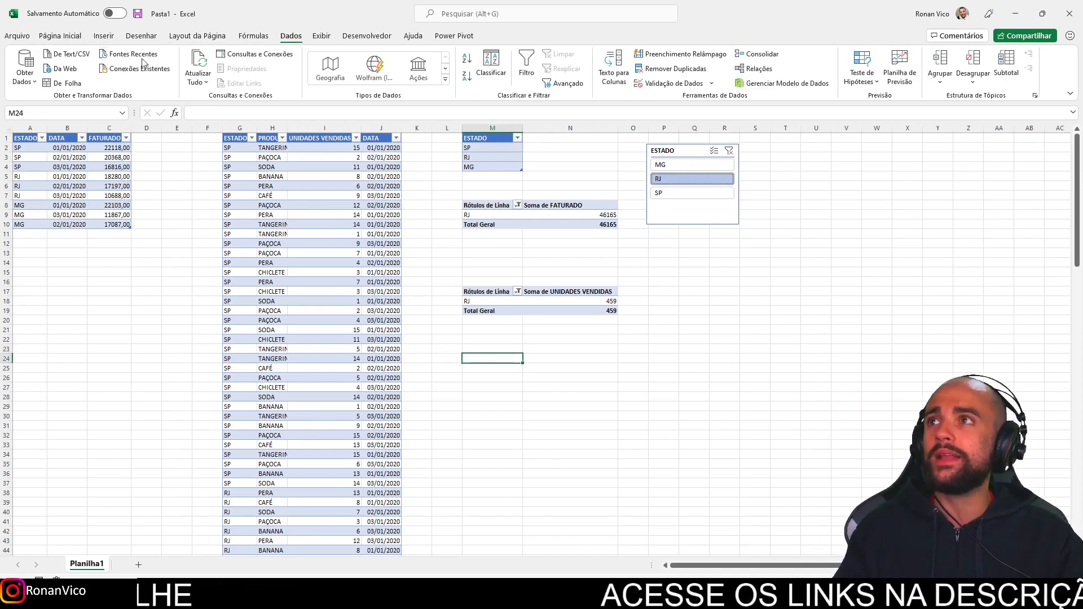
pyautogui.click(104, 36)
pyautogui.click(30, 79)
pyautogui.click(56, 127)
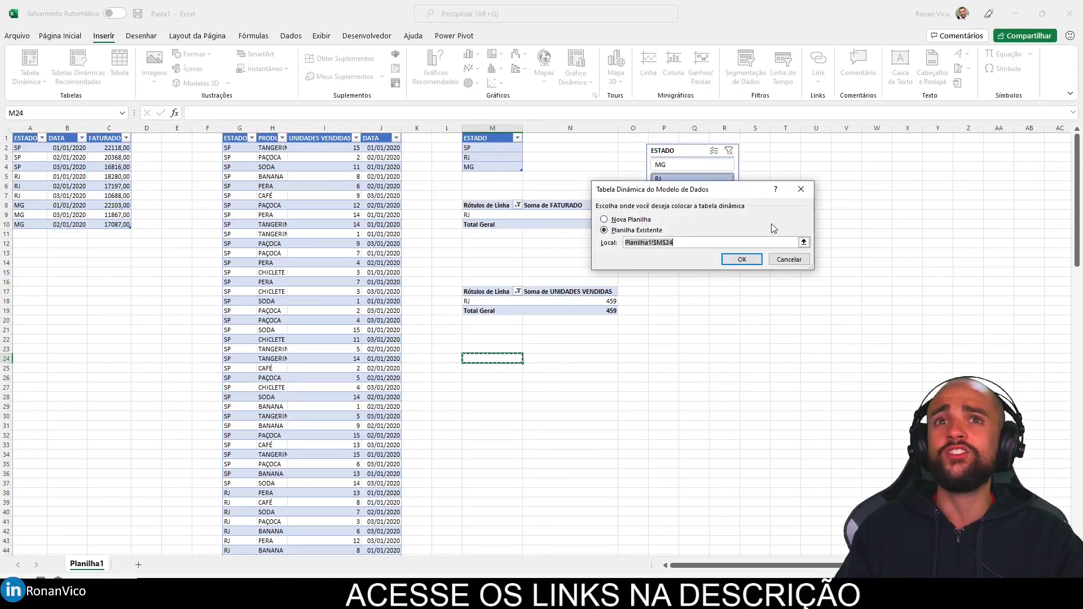
pyautogui.click(741, 259)
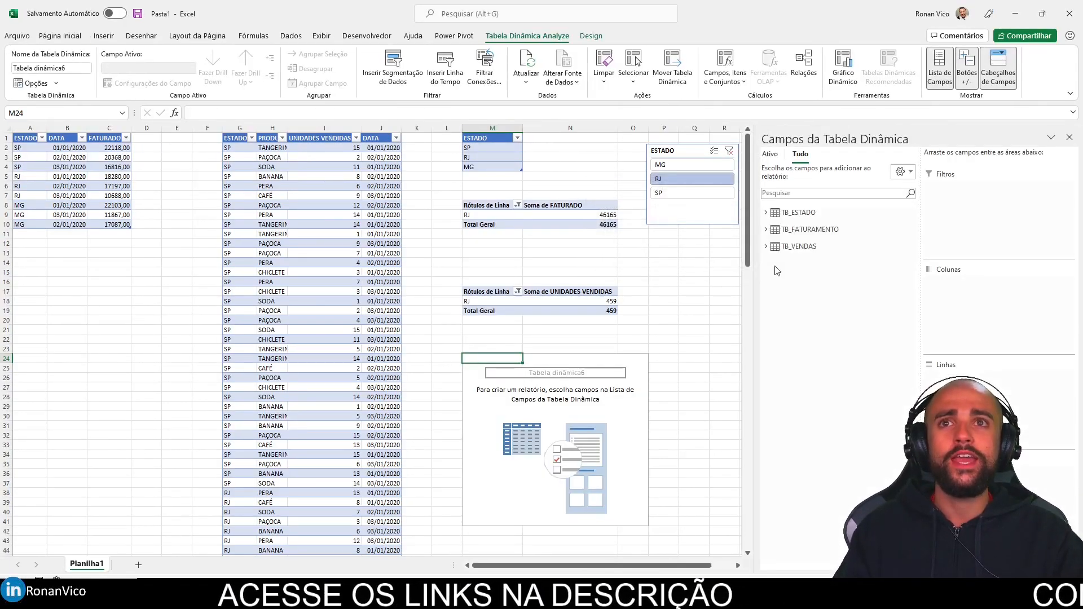
# Add the ESTADO field from TB_ESTADO to the rows of the new pivot table at M24.
pyautogui.click(786, 213)
pyautogui.click(785, 221)
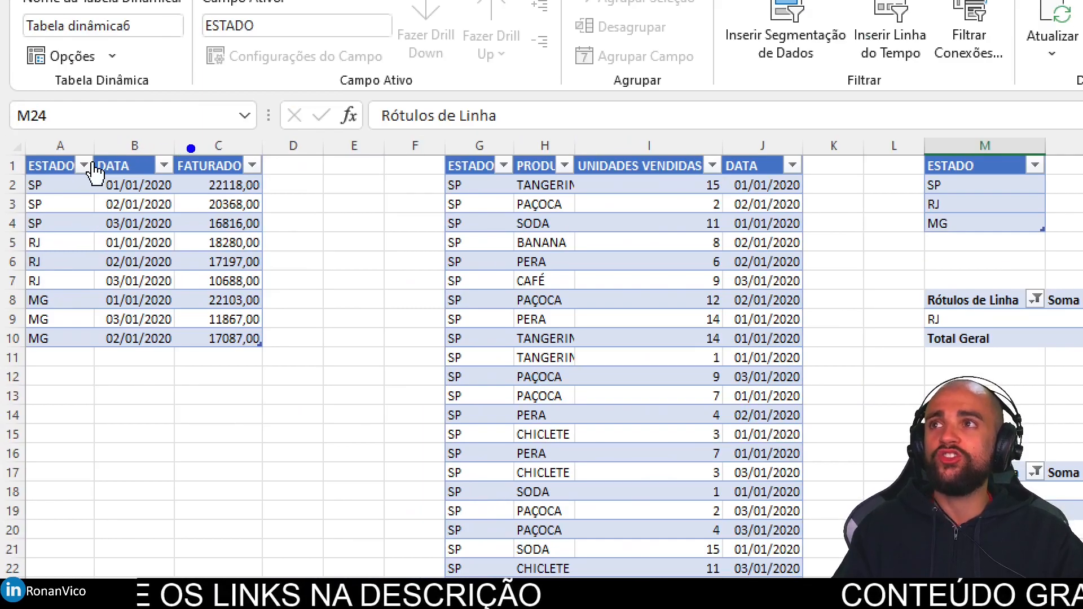
pyautogui.moveTo(169, 140)
pyautogui.mouseDown()
pyautogui.moveTo(170, 335)
pyautogui.moveTo(282, 341)
pyautogui.moveTo(138, 160)
pyautogui.mouseUp()
pyautogui.moveTo(598, 158)
pyautogui.mouseDown()
pyautogui.moveTo(572, 376)
pyautogui.moveTo(553, 145)
pyautogui.mouseUp()
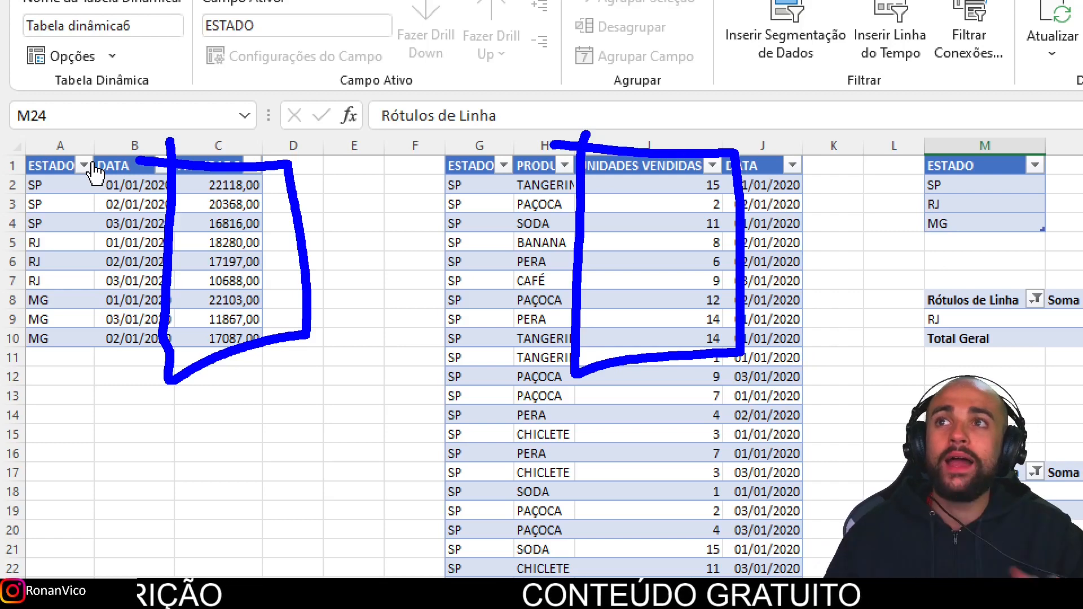
pyautogui.moveTo(29, 136)
pyautogui.mouseDown()
pyautogui.moveTo(9, 194)
pyautogui.moveTo(307, 356)
pyautogui.moveTo(71, 136)
pyautogui.mouseUp()
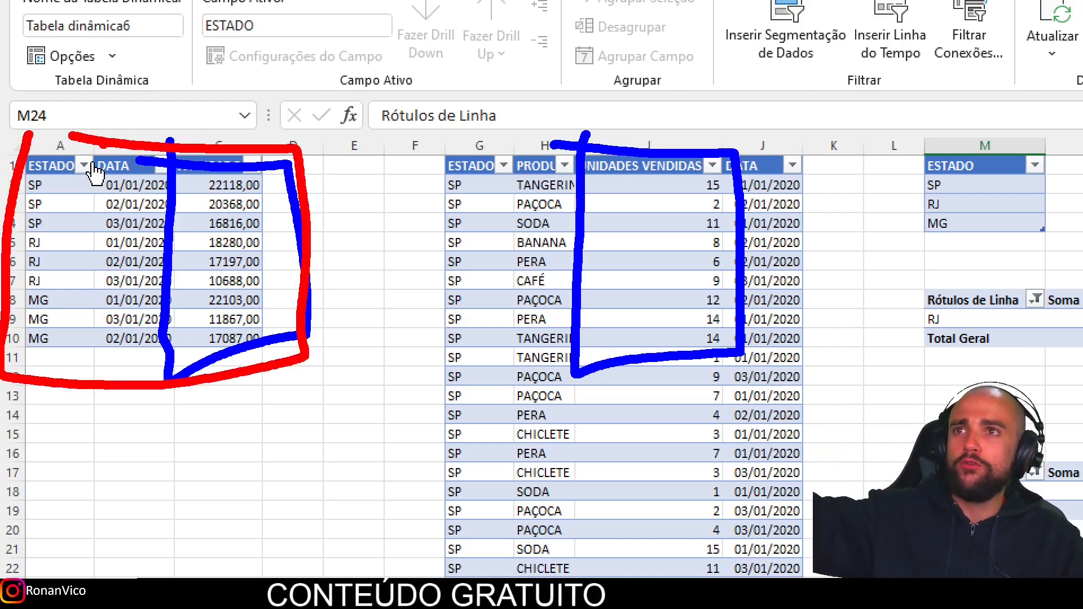
pyautogui.moveTo(550, 107)
pyautogui.mouseDown()
pyautogui.moveTo(734, 462)
pyautogui.moveTo(519, 106)
pyautogui.mouseUp()
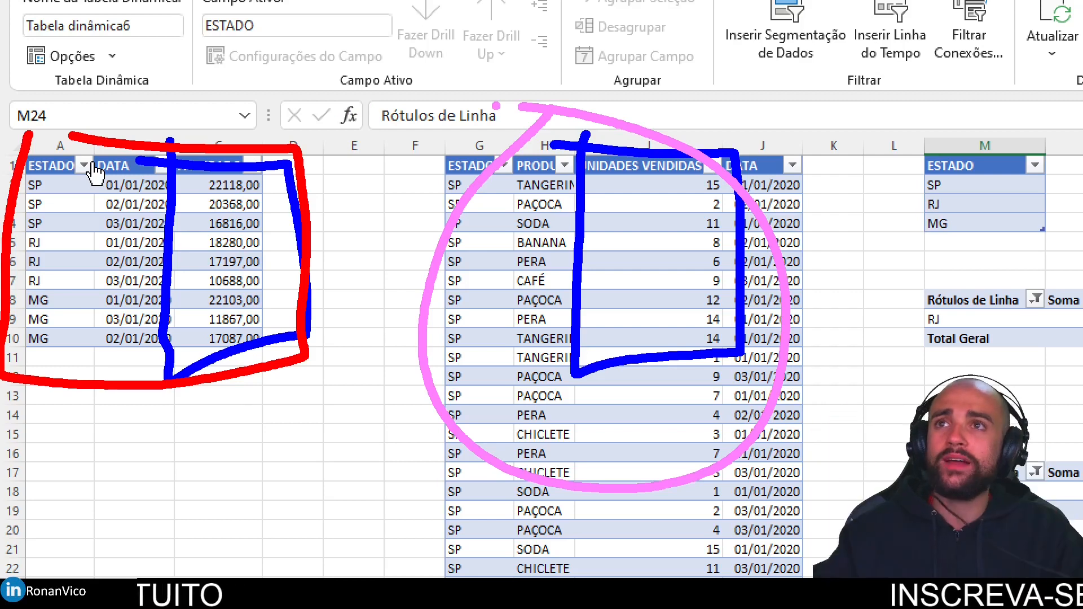
pyautogui.press('Escape')
pyautogui.press('Escape')
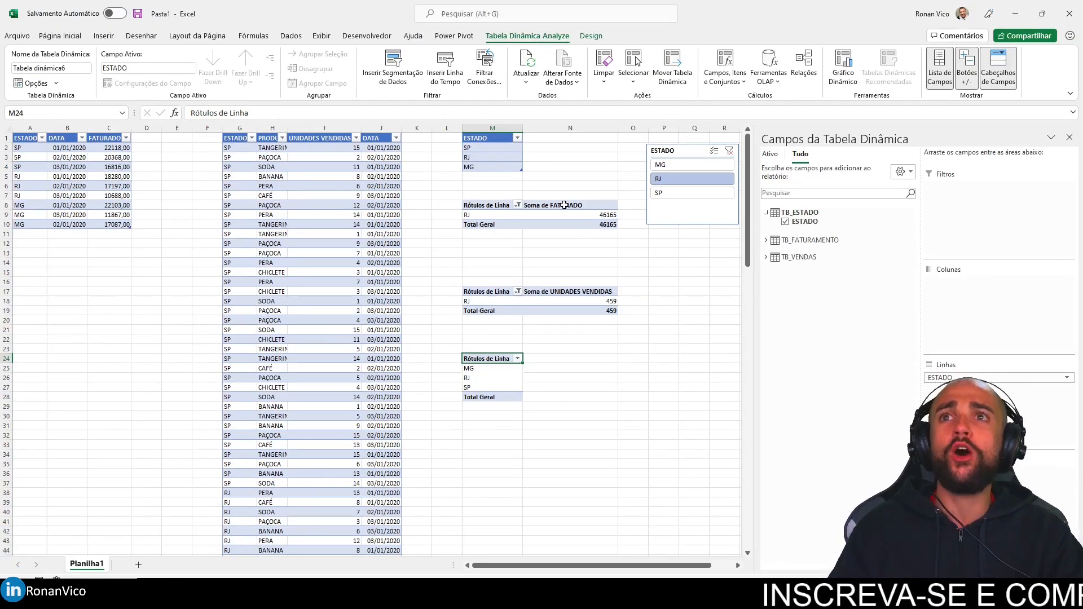
# Add FATURADO from TB_FATURAMENTO and UNIDADES VENDIDAS from TB_VENDAS as values of the pivot table at M24, and close the field list.
pyautogui.hotkey('ctrl', '4')
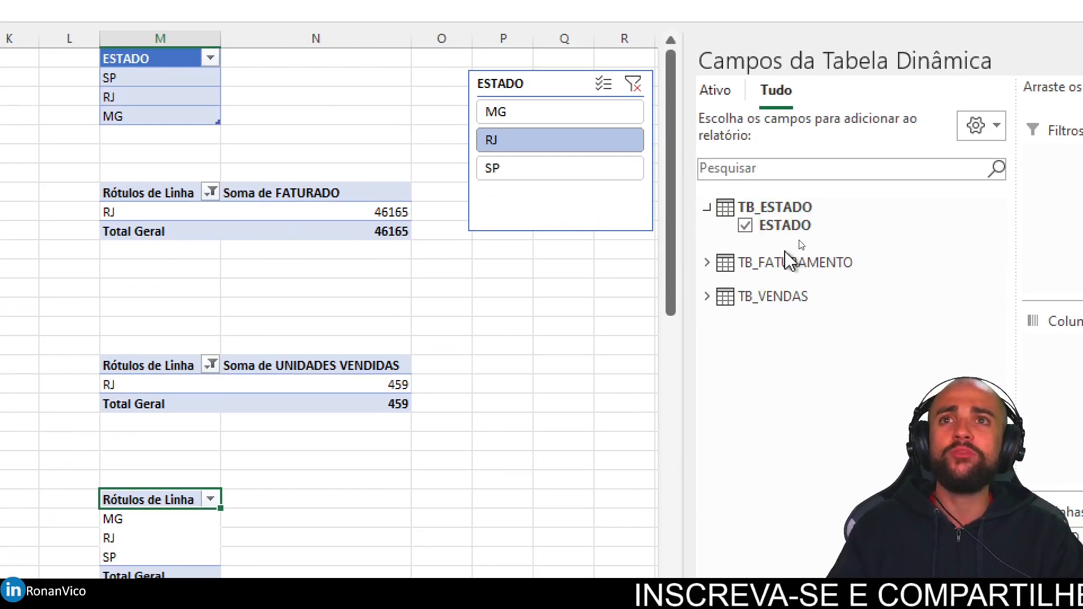
pyautogui.click(707, 262)
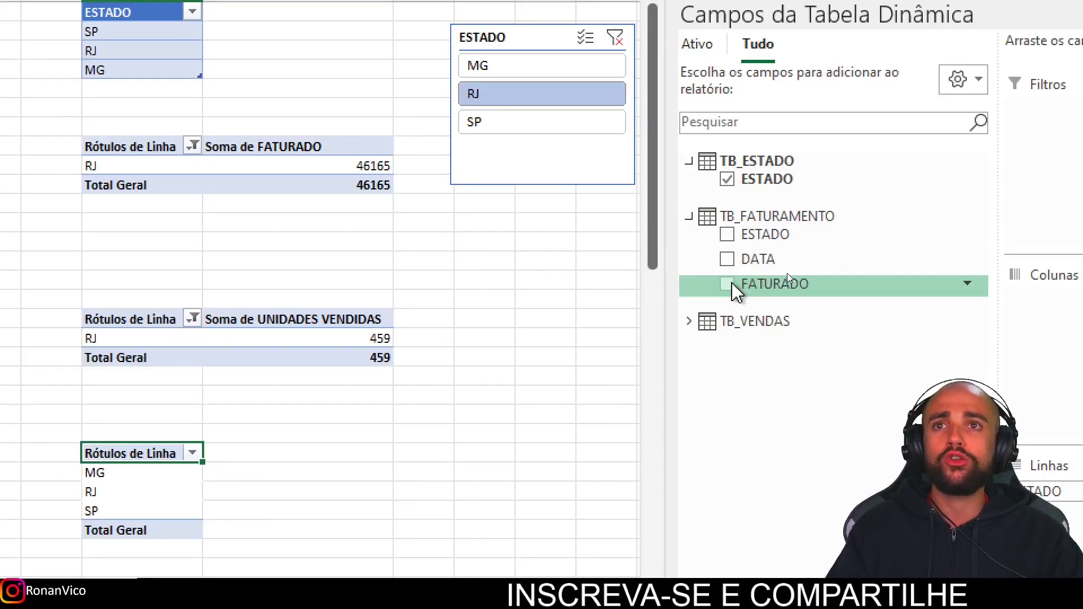
pyautogui.click(745, 330)
pyautogui.click(688, 323)
pyautogui.click(728, 387)
pyautogui.press('Escape')
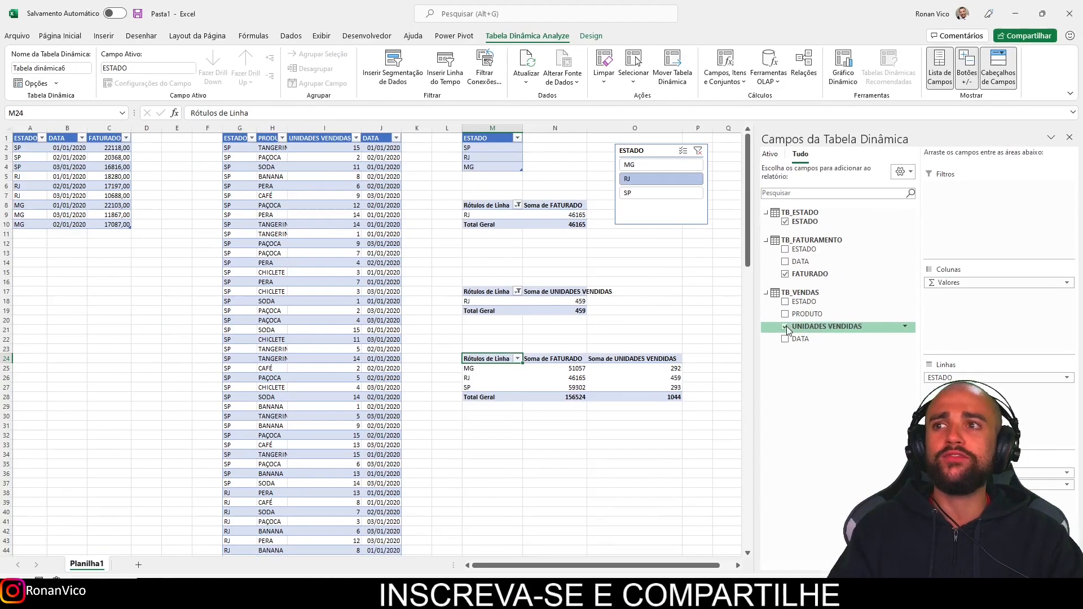
pyautogui.click(1069, 137)
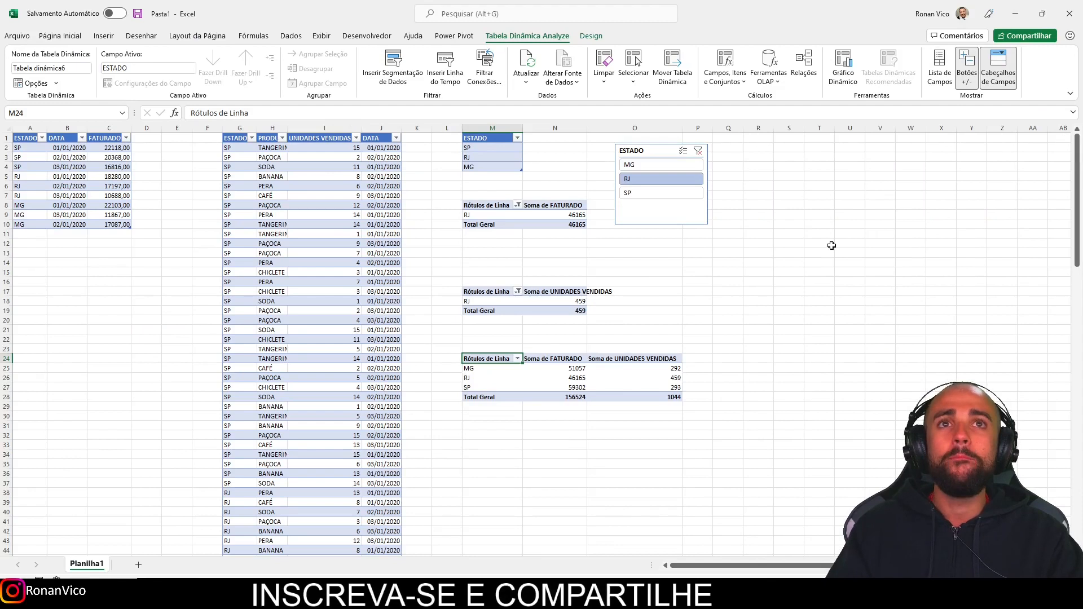
pyautogui.moveTo(549, 368)
pyautogui.mouseDown()
pyautogui.moveTo(189, 414)
pyautogui.moveTo(66, 232)
pyautogui.mouseUp()
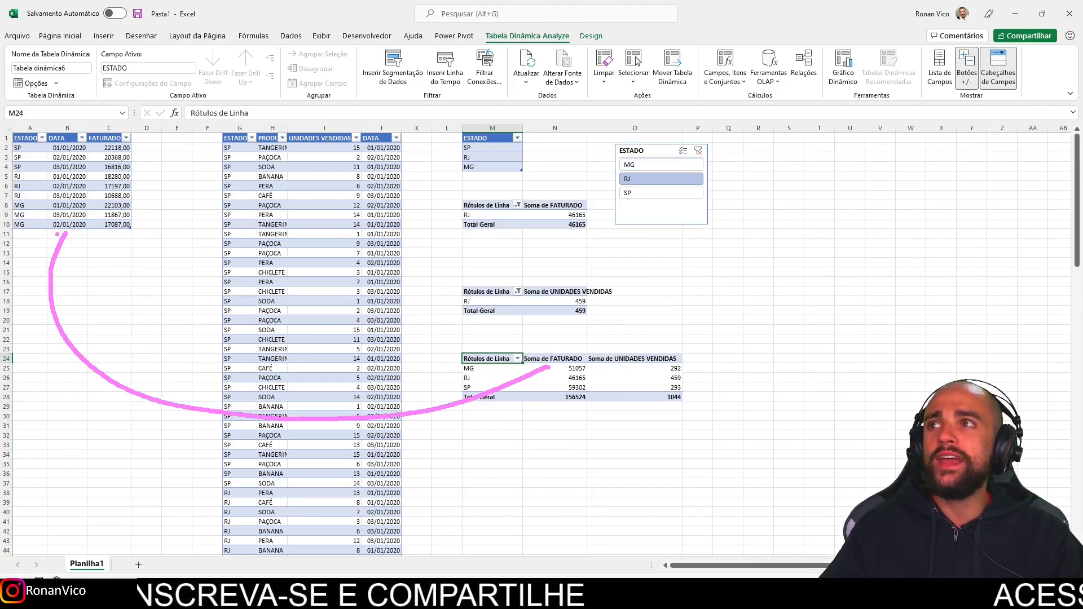
pyautogui.moveTo(629, 367); pyautogui.dragTo(399, 340)
pyautogui.moveTo(307, 246)
pyautogui.mouseDown()
pyautogui.moveTo(341, 245)
pyautogui.moveTo(333, 234)
pyautogui.mouseUp()
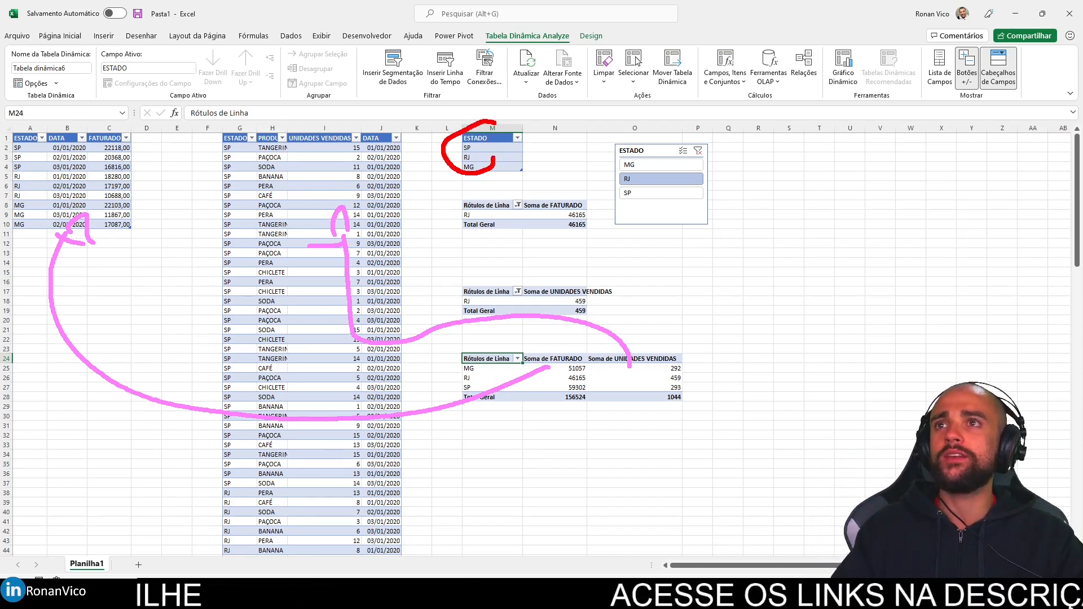
pyautogui.moveTo(471, 122); pyautogui.dragTo(192, 59)
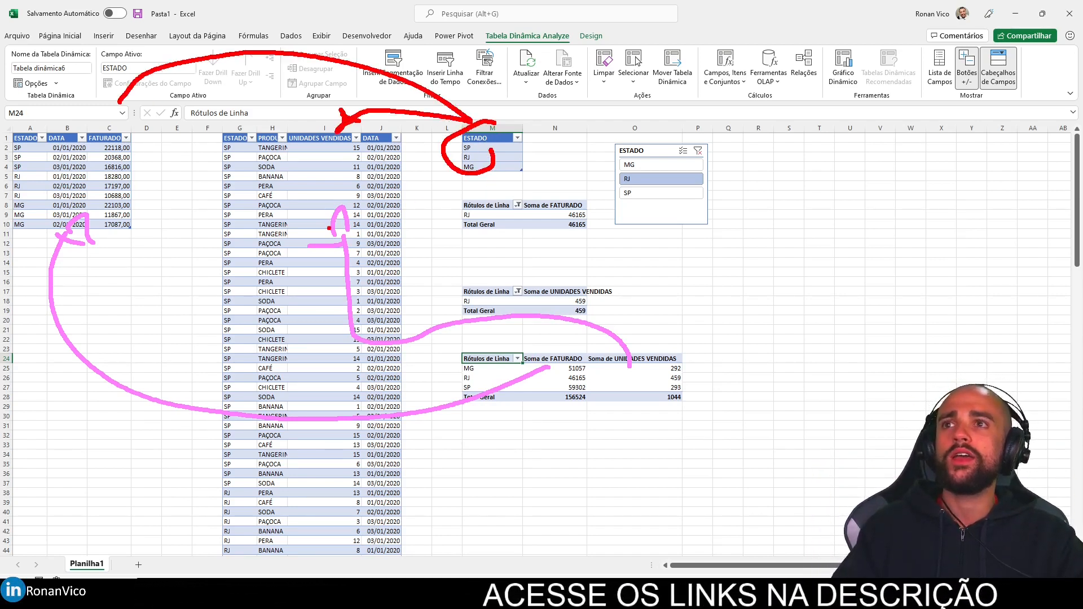
pyautogui.moveTo(452, 352)
pyautogui.mouseDown()
pyautogui.moveTo(689, 430)
pyautogui.moveTo(455, 335)
pyautogui.mouseUp()
pyautogui.press('Escape')
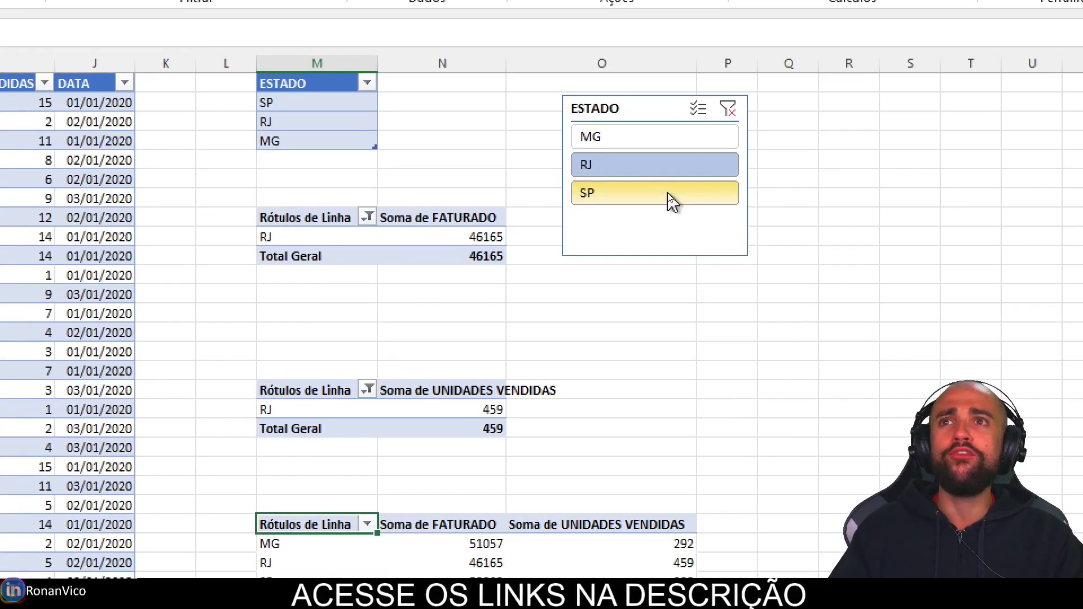
# Filter the ESTADO slicer by MG and SP, and add Tabela dinâmica6 to its report connections.
pyautogui.click(655, 164)
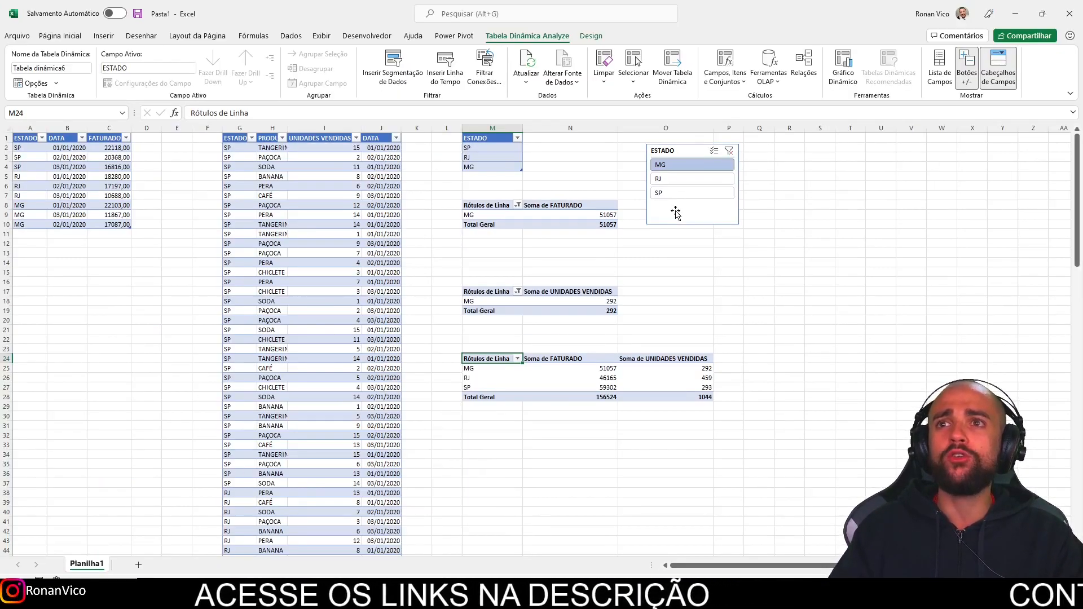
pyautogui.click(674, 193)
pyautogui.rightClick(675, 212)
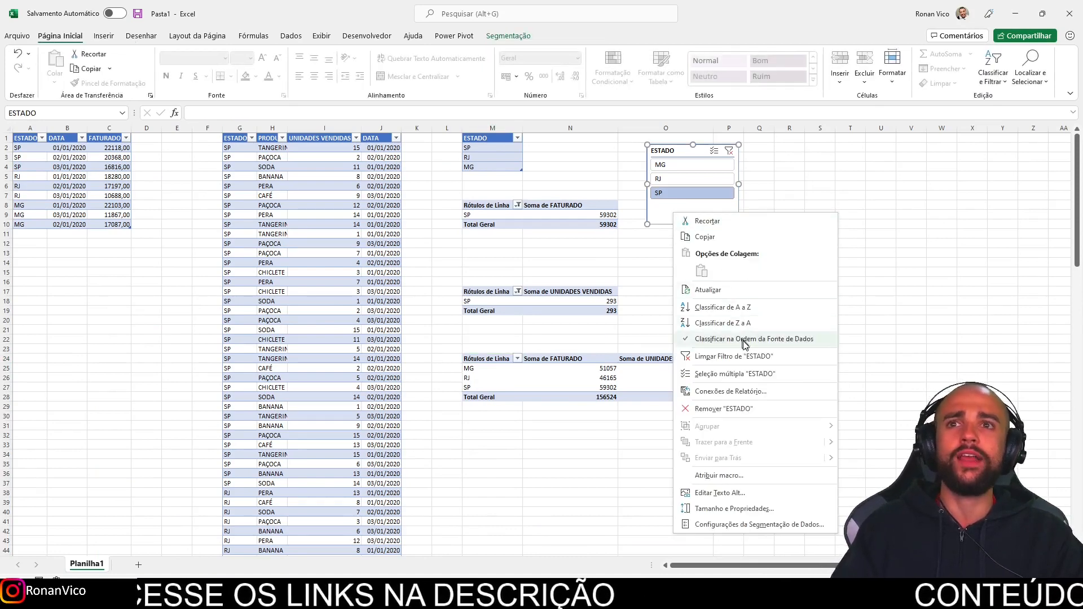
pyautogui.click(774, 388)
pyautogui.moveTo(751, 358); pyautogui.dragTo(663, 158)
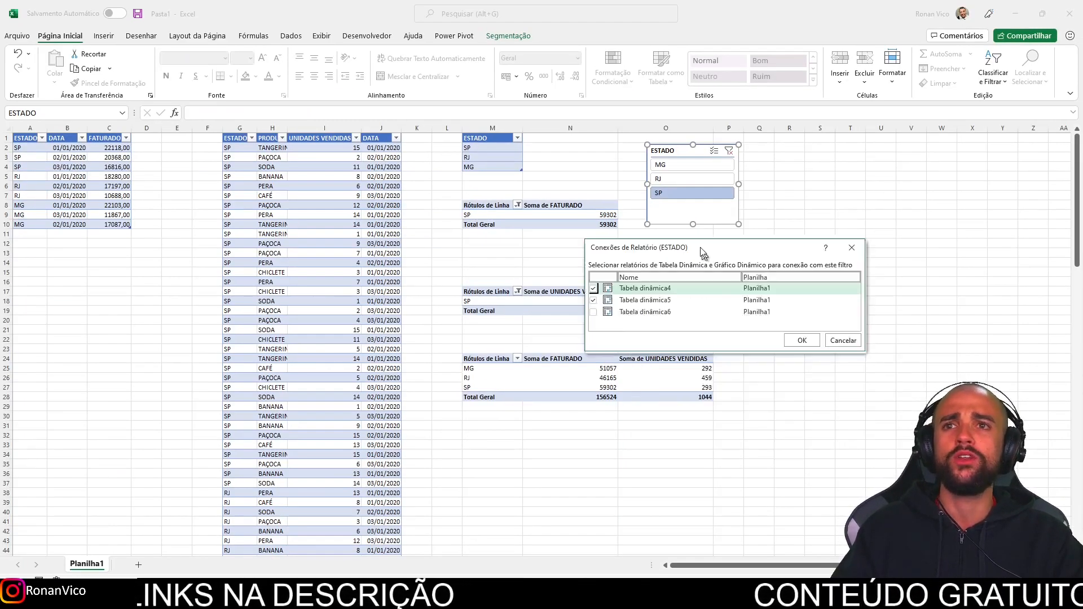
pyautogui.click(553, 216)
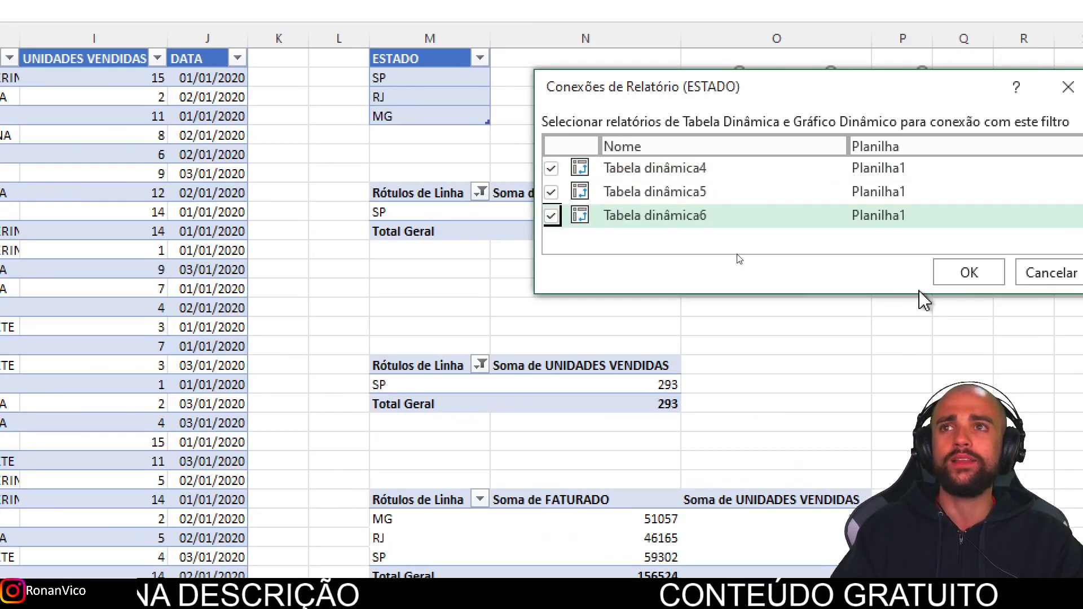
pyautogui.click(951, 282)
# Test the ESTADO slicer with RJ and MG, leaving MG selected, and move it to column P beside the pivot tables.
pyautogui.click(858, 141)
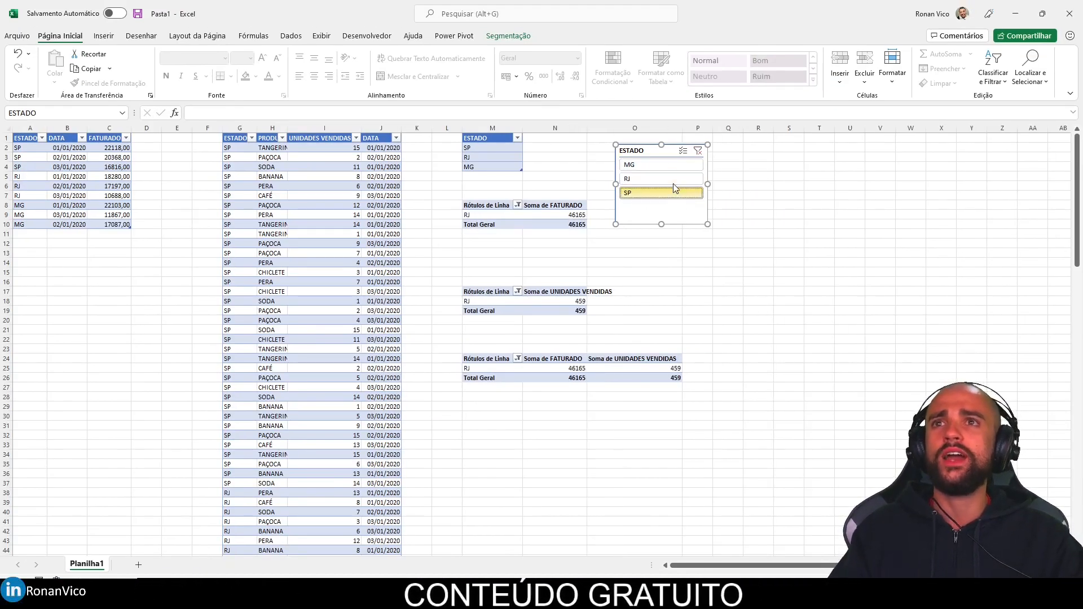
pyautogui.click(669, 166)
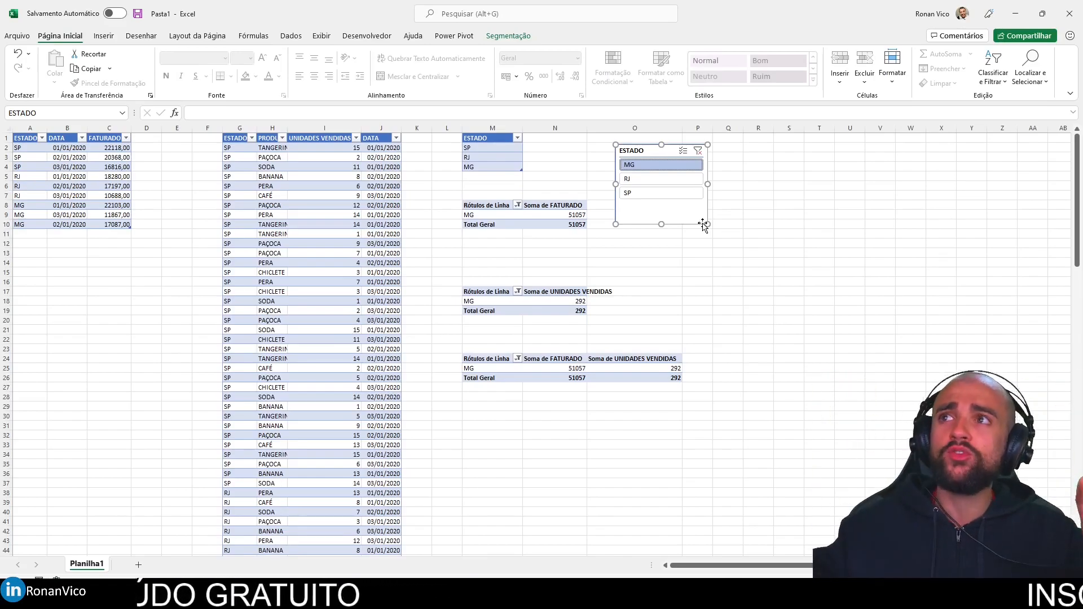
pyautogui.press('Escape')
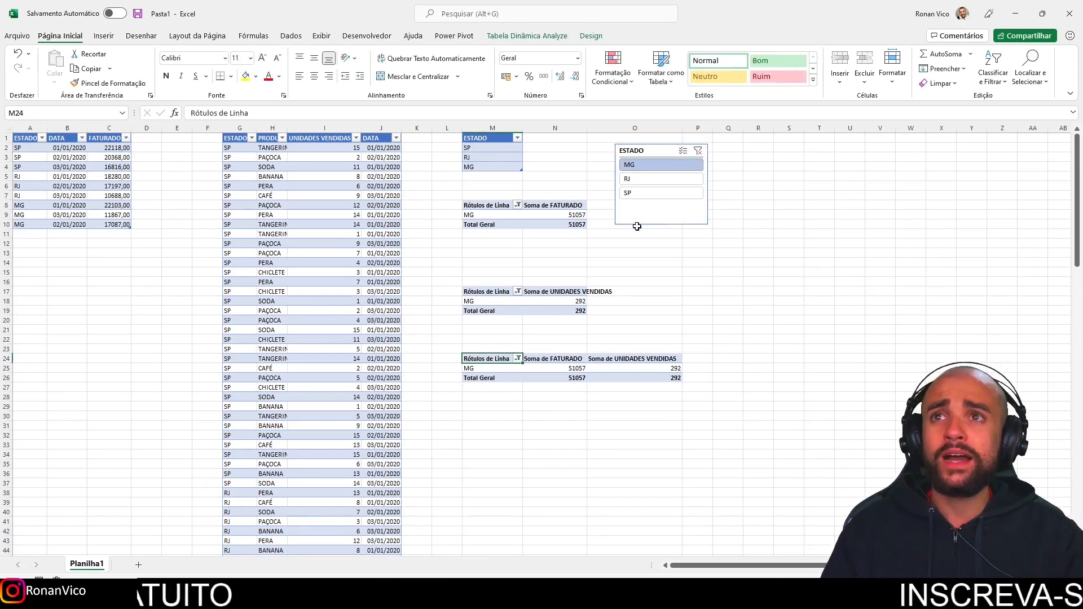
pyautogui.click(651, 224)
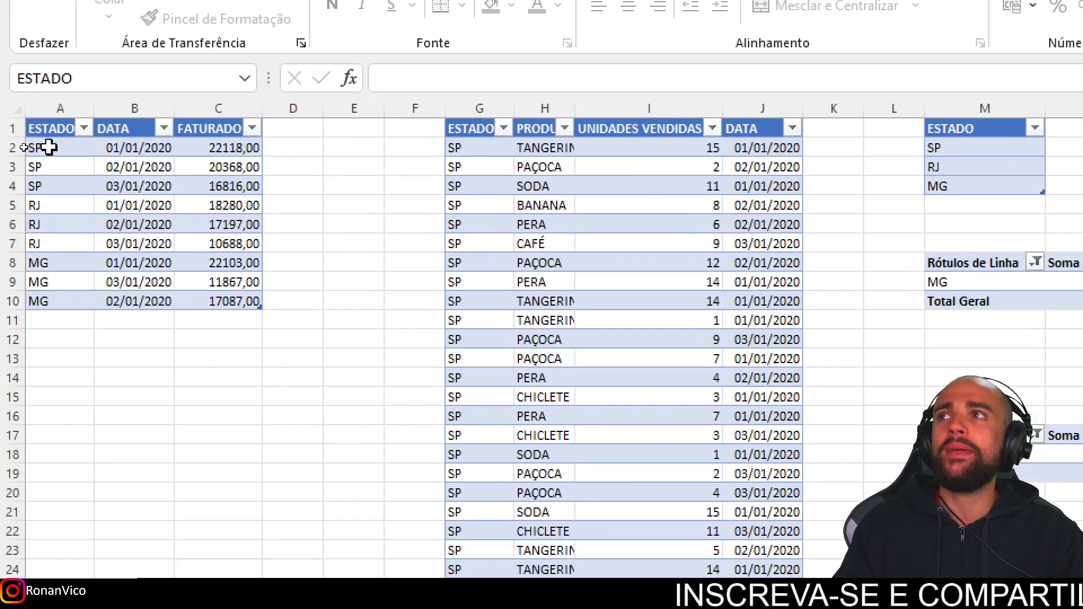
pyautogui.moveTo(50, 129); pyautogui.dragTo(4, 132)
pyautogui.click(181, 282)
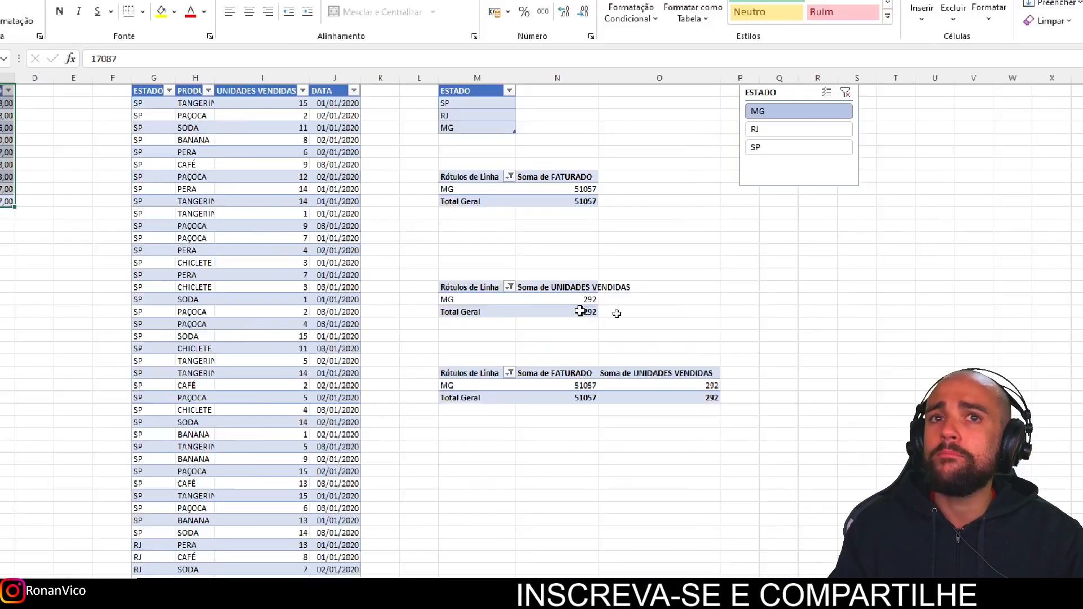
pyautogui.rightClick(714, 203)
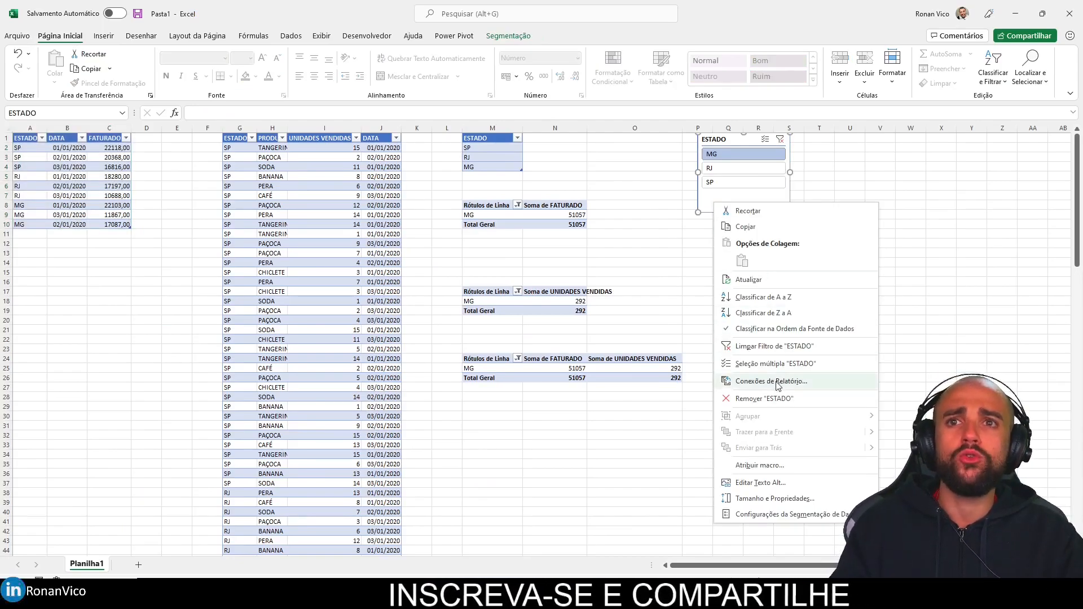
pyautogui.press('Escape')
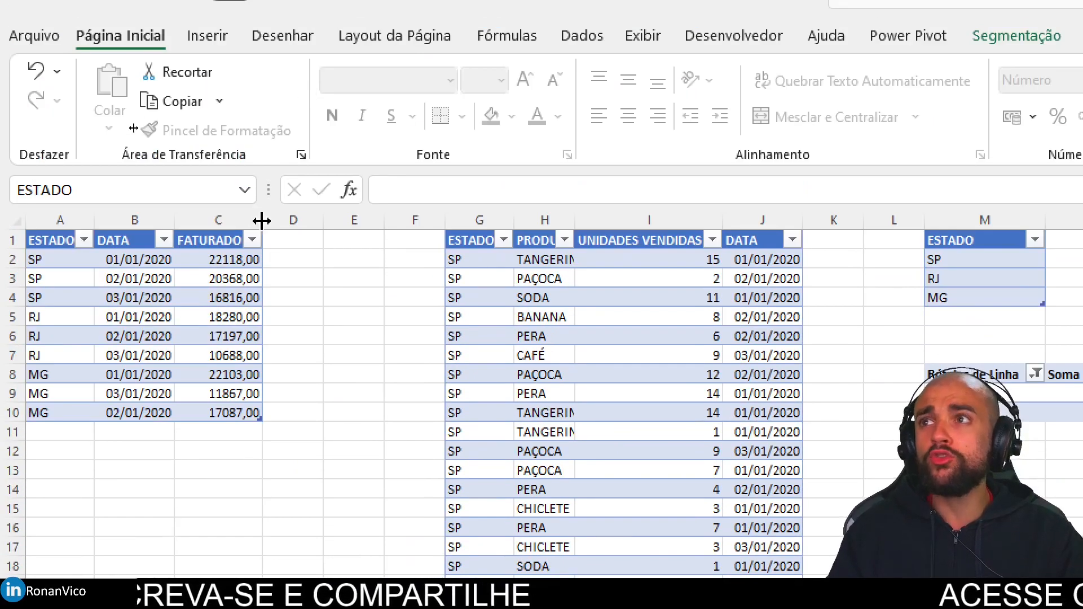
# Widen the FATURADO column of the TB_FATURAMENTO table and highlight the table's range A1:C10.
pyautogui.moveTo(131, 128); pyautogui.dragTo(185, 128)
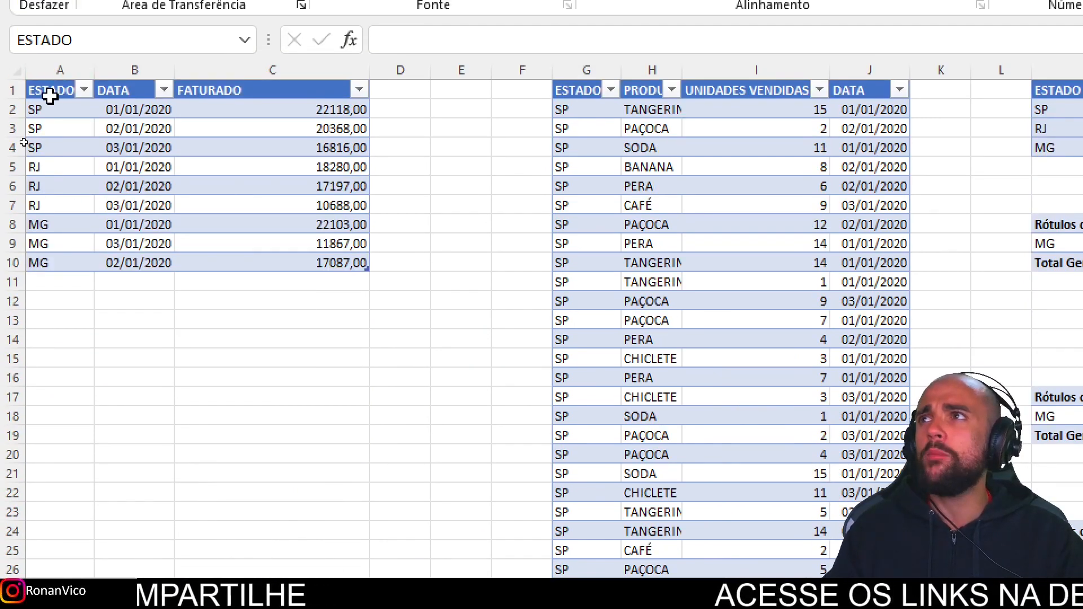
pyautogui.moveTo(49, 92); pyautogui.dragTo(285, 263)
pyautogui.click(62, 320)
pyautogui.click(107, 229)
pyautogui.moveTo(48, 92); pyautogui.dragTo(237, 261)
pyautogui.click(136, 249)
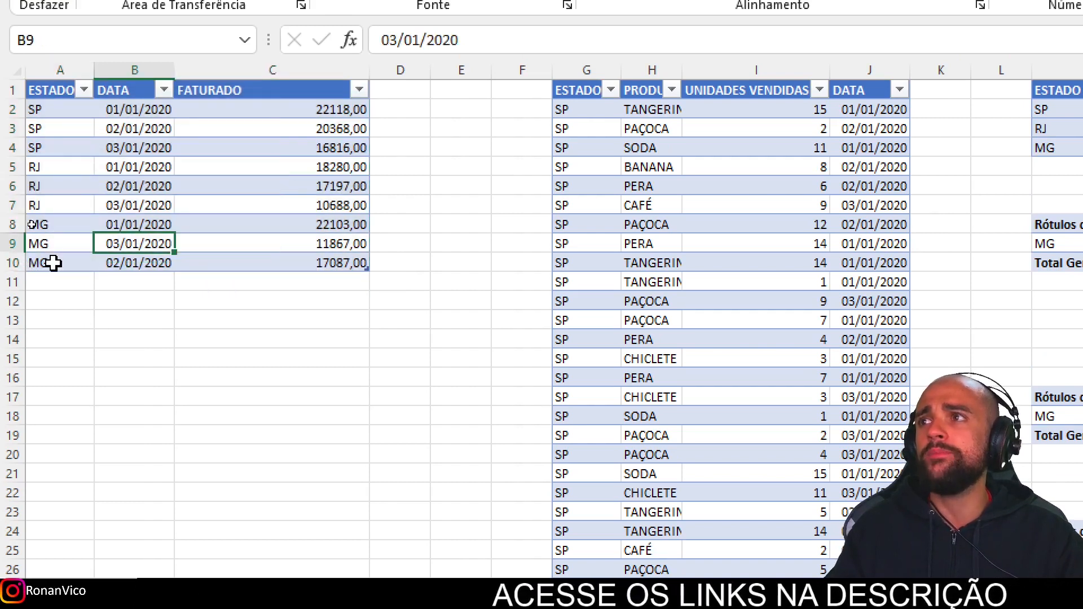
# Insert a pivot table based directly on the TB_FATURAMENTO table at cell A17 of the existing worksheet.
pyautogui.click(59, 320)
pyautogui.click(59, 244)
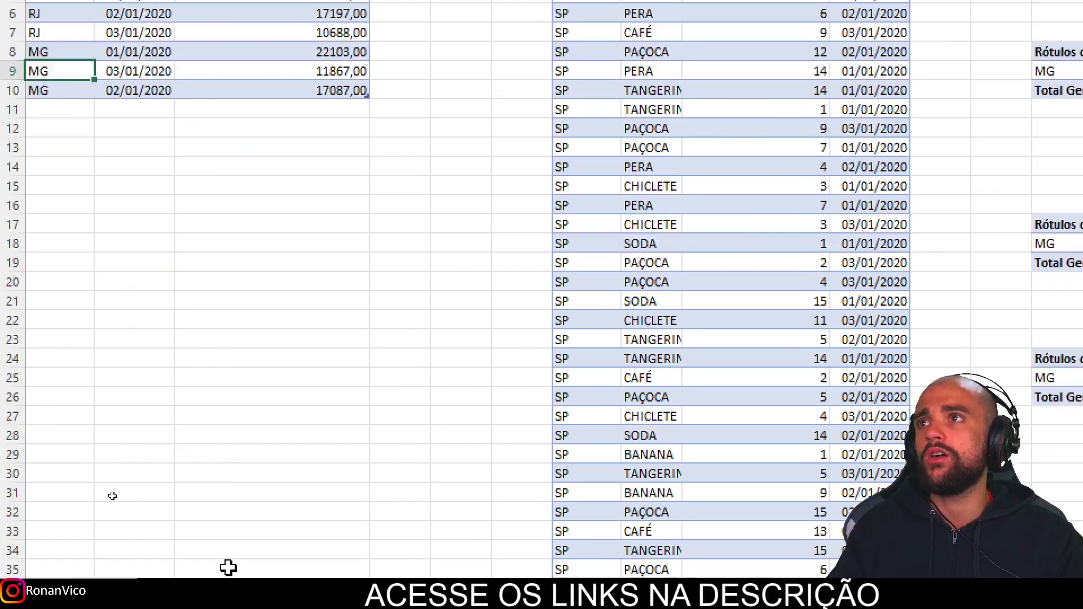
pyautogui.click(207, 72)
pyautogui.click(59, 154)
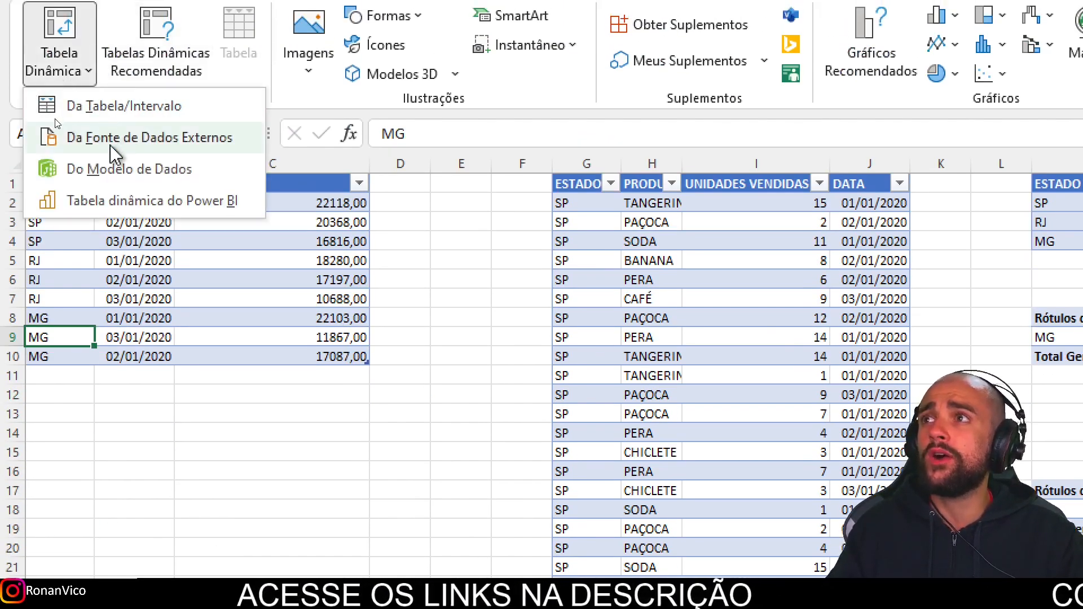
pyautogui.click(119, 114)
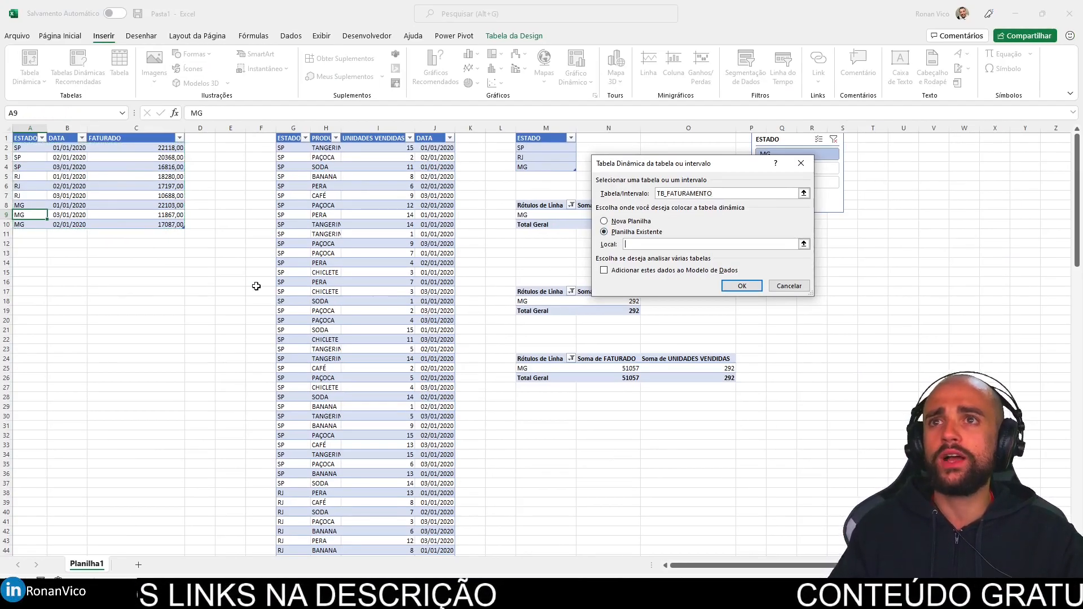
pyautogui.click(39, 291)
pyautogui.press('Return')
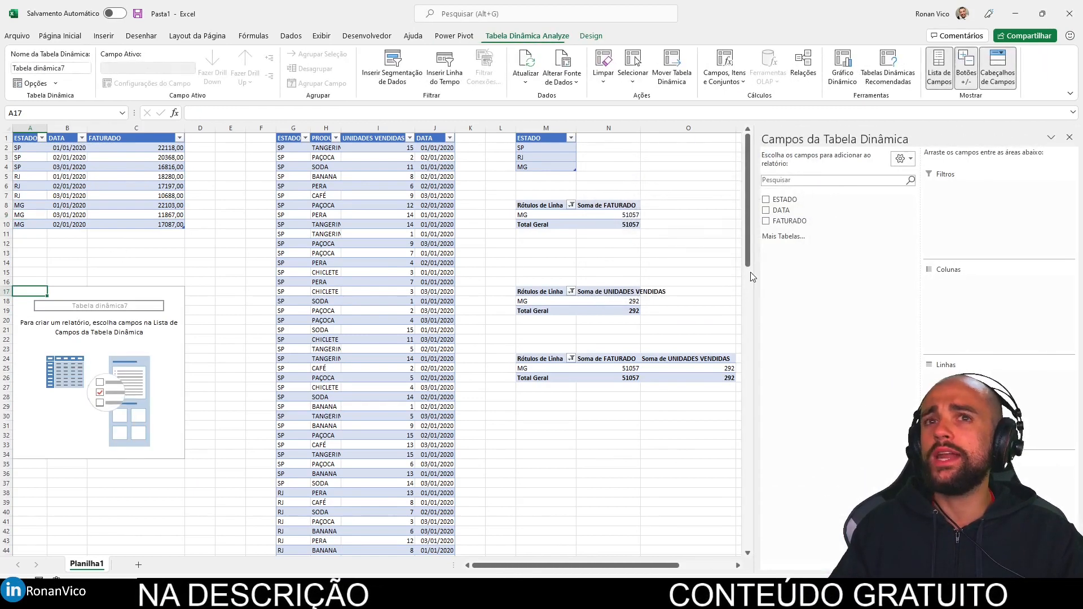
# Insert another pivot table from TB_FATURAMENTO at cell A41 of the existing worksheet, and select each of the two new pivot tables in turn.
pyautogui.scroll(-4, 169, 468)
pyautogui.click(33, 435)
pyautogui.scroll(3, 82, 195)
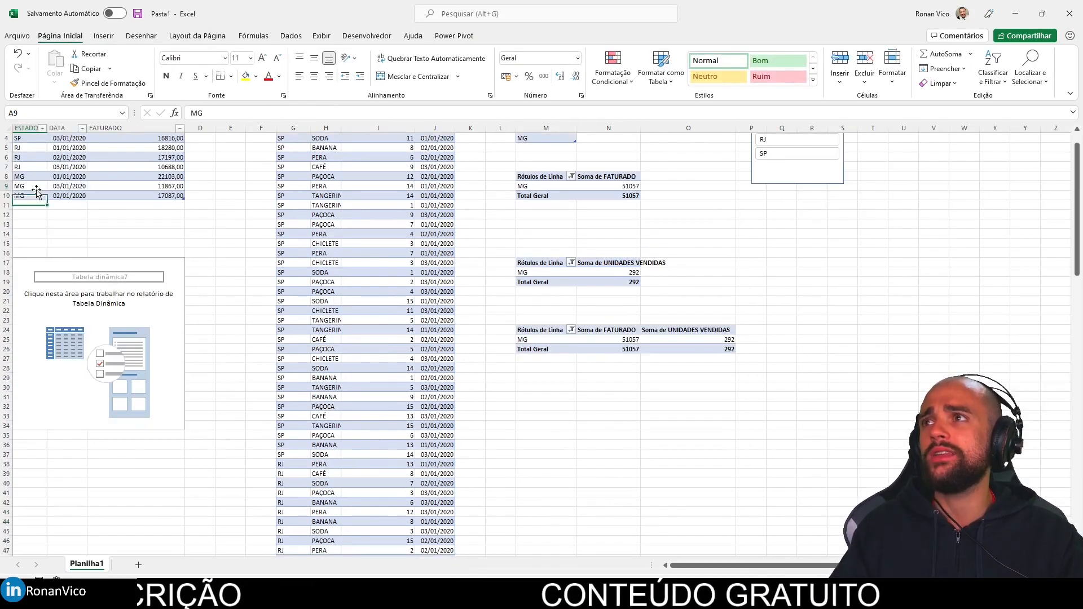
pyautogui.click(103, 35)
pyautogui.click(44, 82)
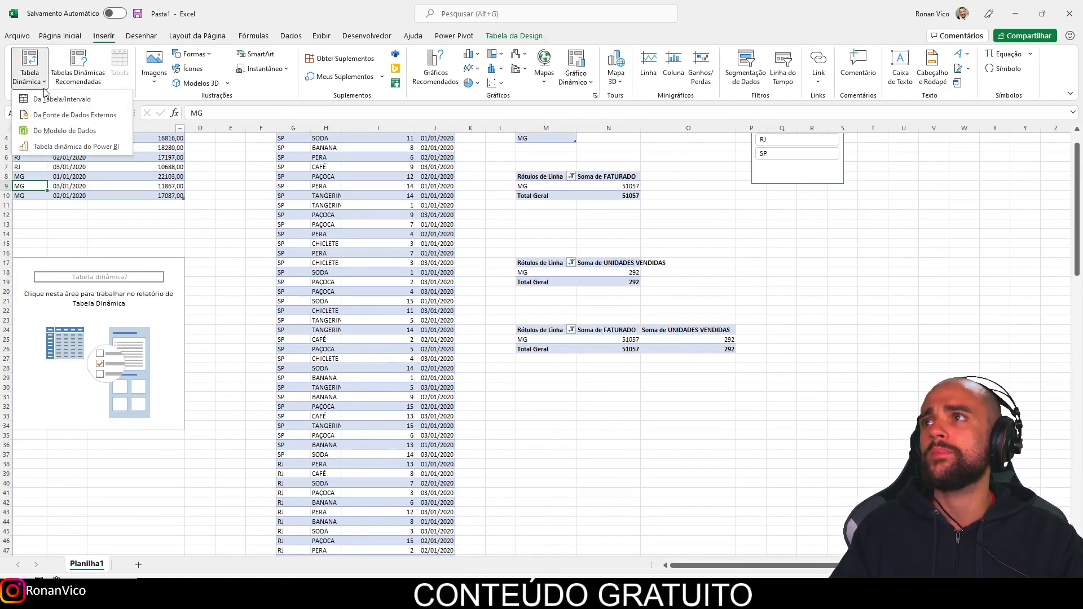
pyautogui.click(62, 100)
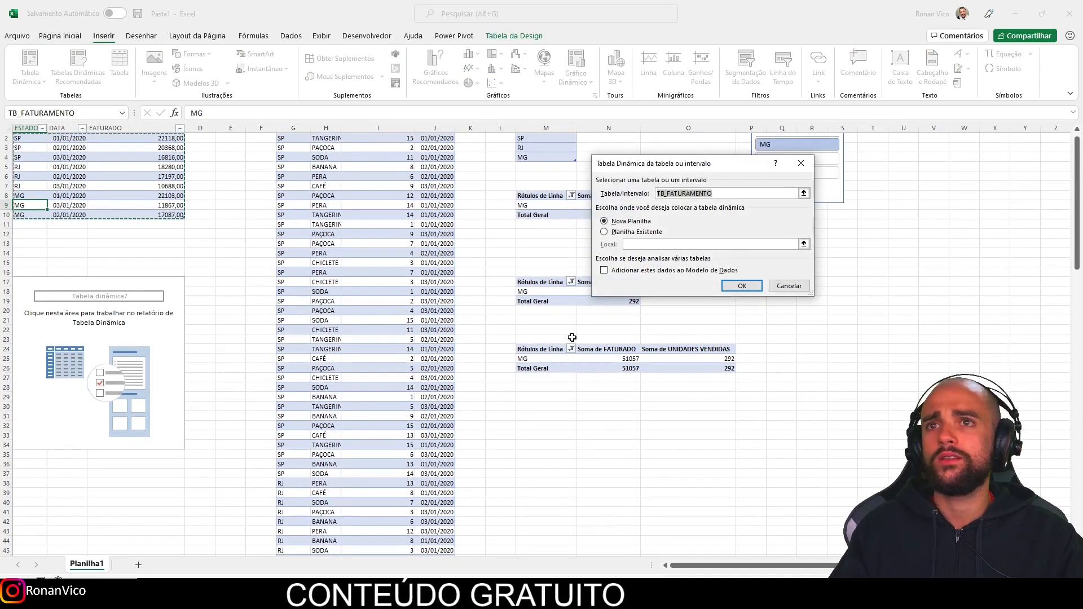
pyautogui.click(29, 511)
pyautogui.click(742, 286)
pyautogui.click(134, 380)
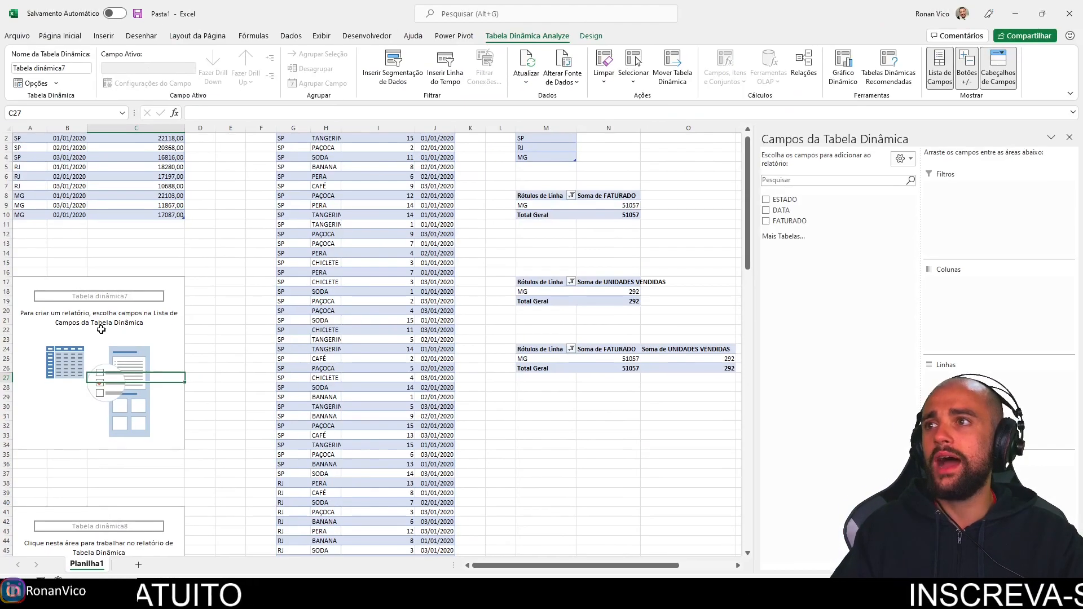
pyautogui.click(120, 531)
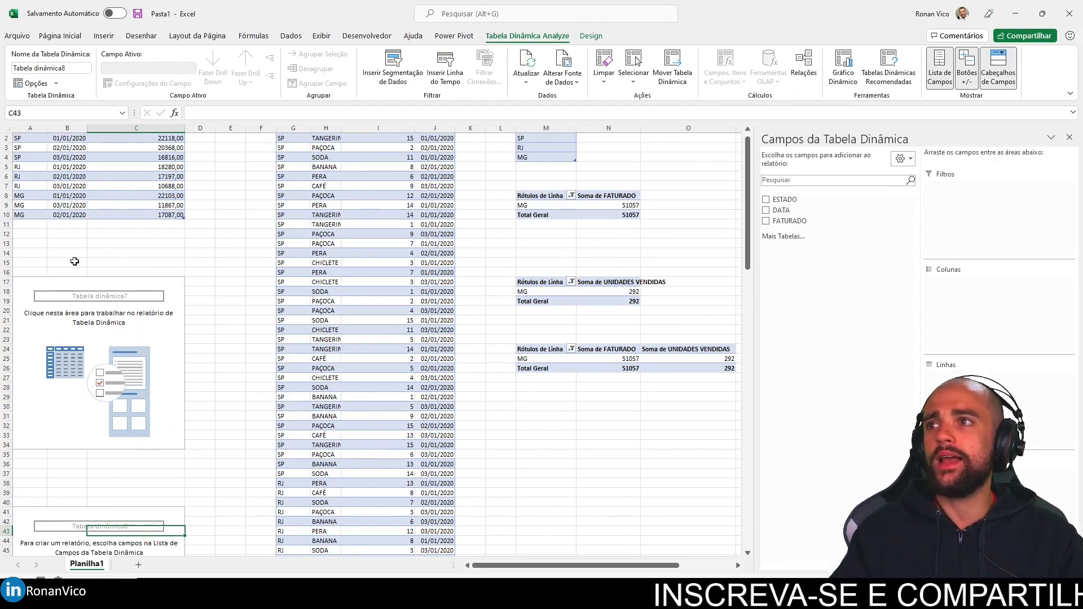
# Summarise FATURADO by DATA in the pivot table at A17 and by ESTADO in the pivot table at A41.
pyautogui.click(30, 282)
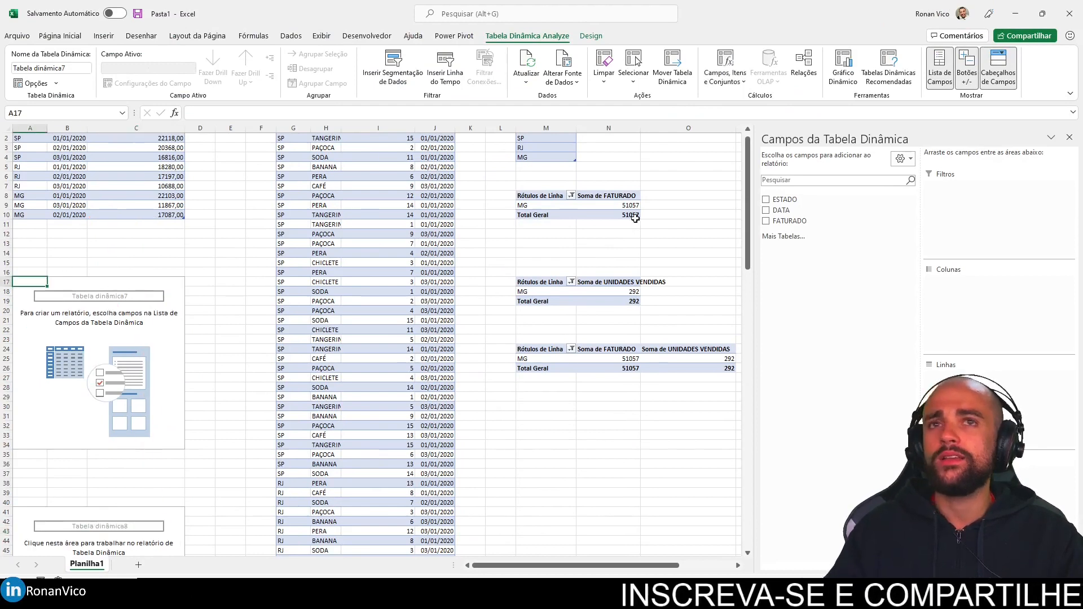
pyautogui.click(766, 210)
pyautogui.click(766, 220)
pyautogui.click(34, 512)
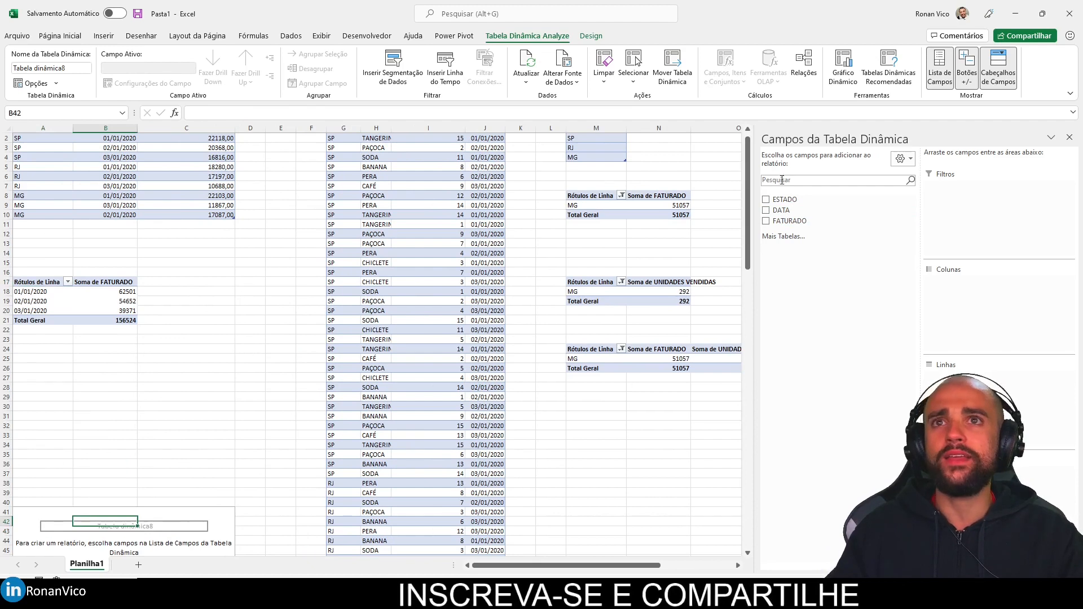
pyautogui.click(765, 199)
pyautogui.click(766, 220)
# Move the pivot table of FATURADO by ESTADO from A41 up to A24, below the DATA pivot table.
pyautogui.moveTo(36, 512); pyautogui.dragTo(114, 550)
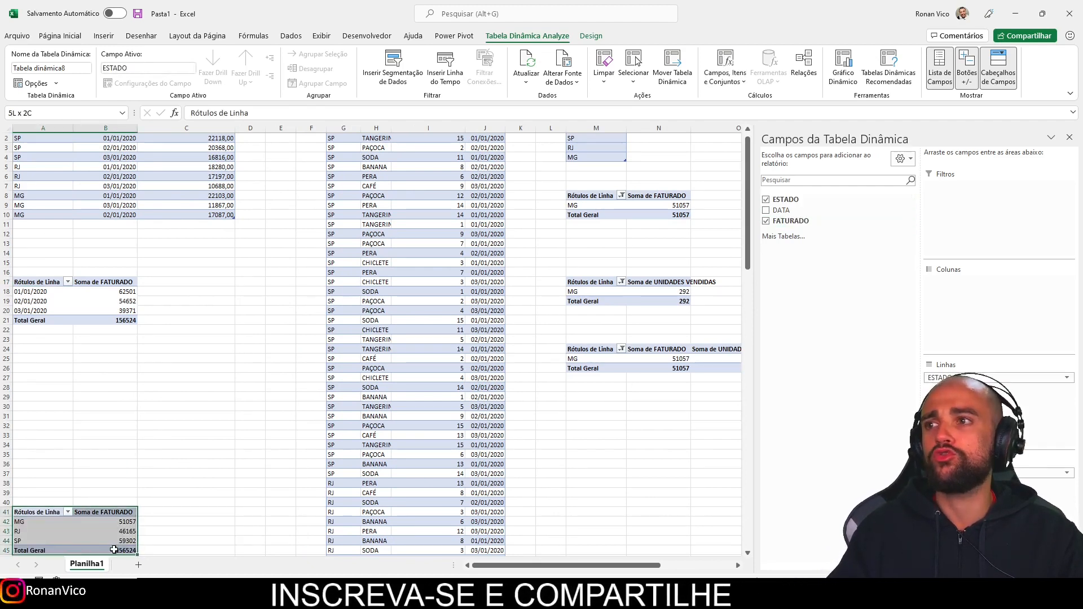
pyautogui.click(22, 347)
pyautogui.hotkey('ctrl', 'v')
pyautogui.keyDown('ctrl'); pyautogui.scroll(3, 231, 344); pyautogui.keyUp('ctrl')
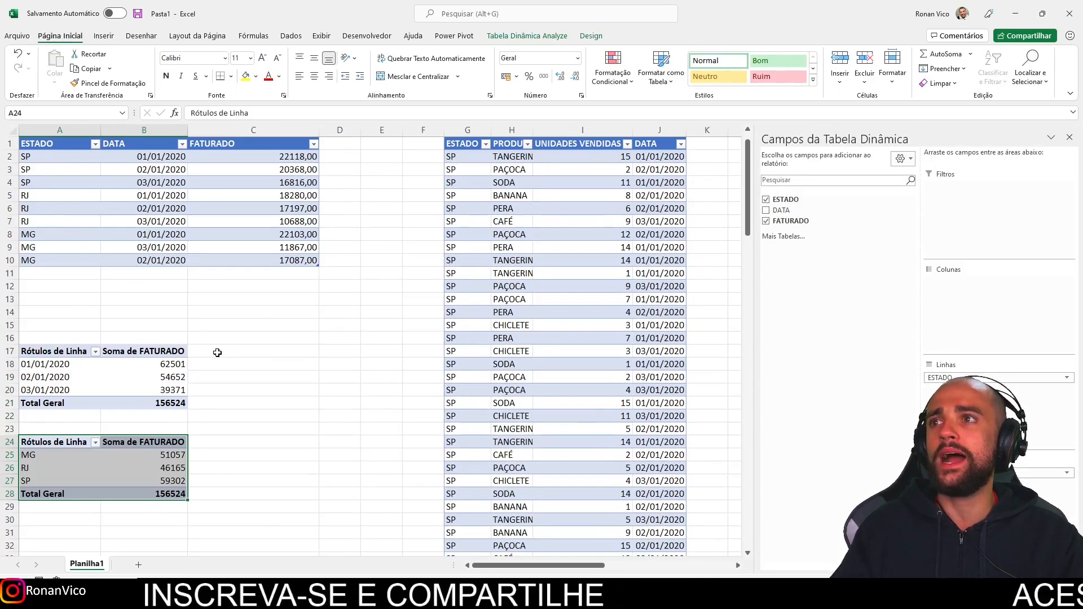
pyautogui.press('Down')
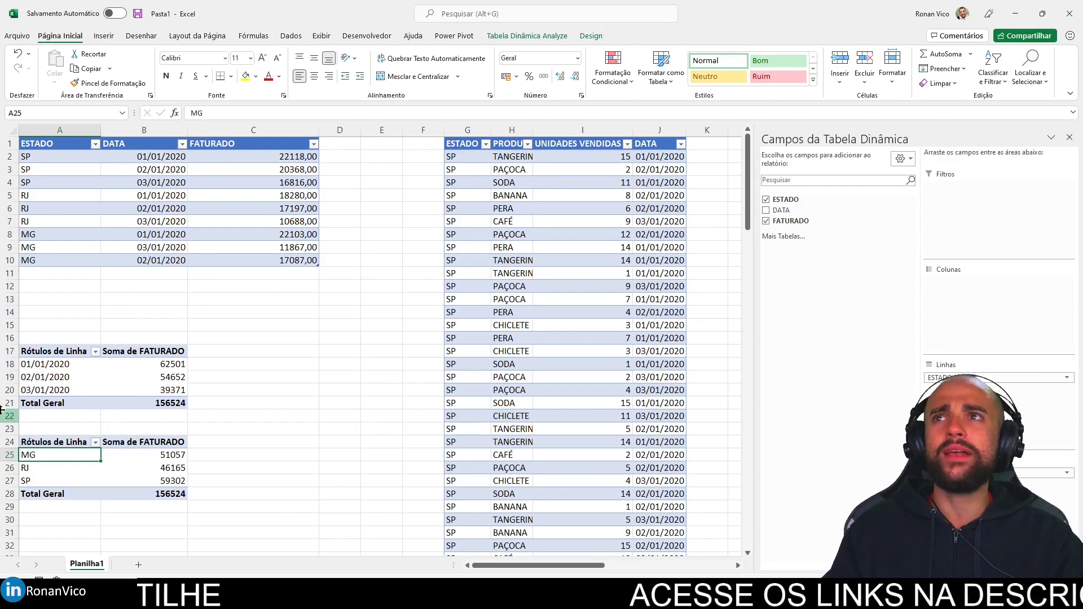
# Insert an ESTADO slicer for the pivot table at A24 and place it beside the two pivot tables, around row 14.
pyautogui.click(104, 36)
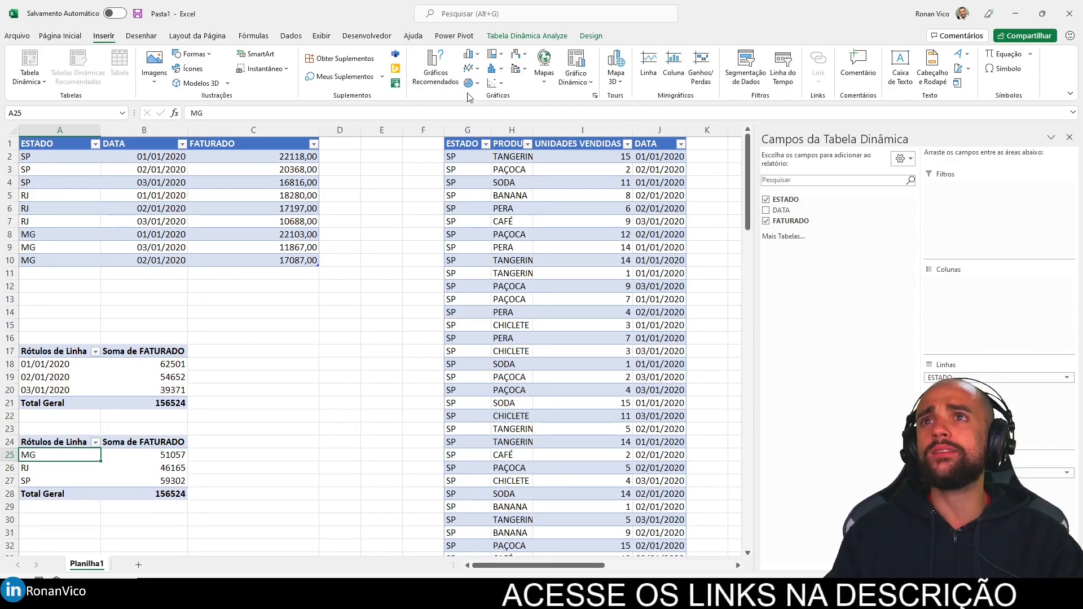
pyautogui.click(745, 82)
pyautogui.click(657, 132)
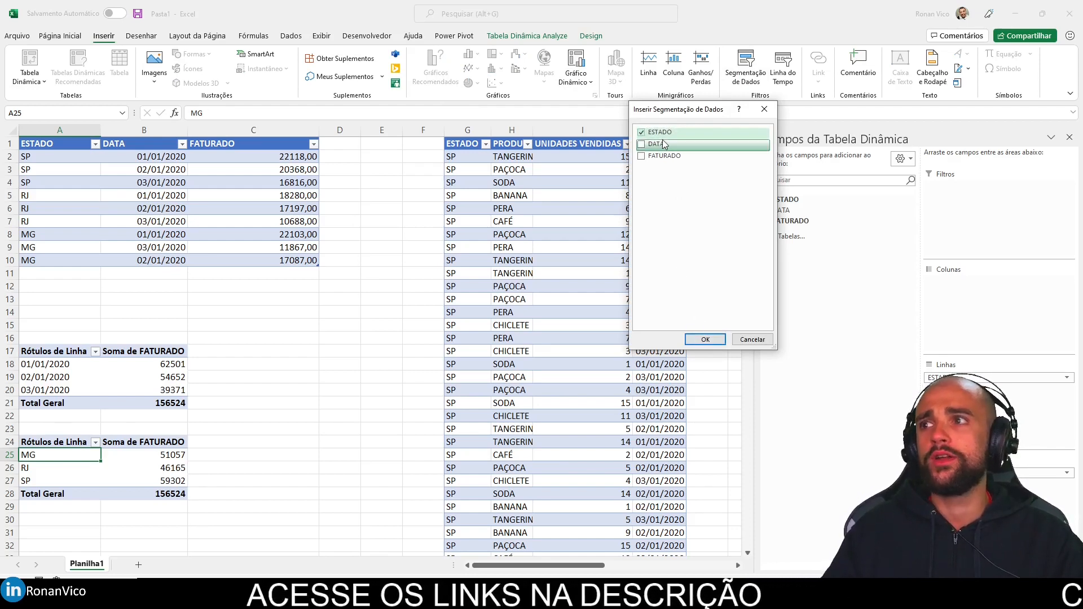
pyautogui.click(724, 337)
pyautogui.moveTo(348, 266); pyautogui.dragTo(289, 311)
# Connect the new ESTADO slicer to Tabela dinâmica7 in addition to Tabela dinâmica8 through its report connections.
pyautogui.rightClick(289, 311)
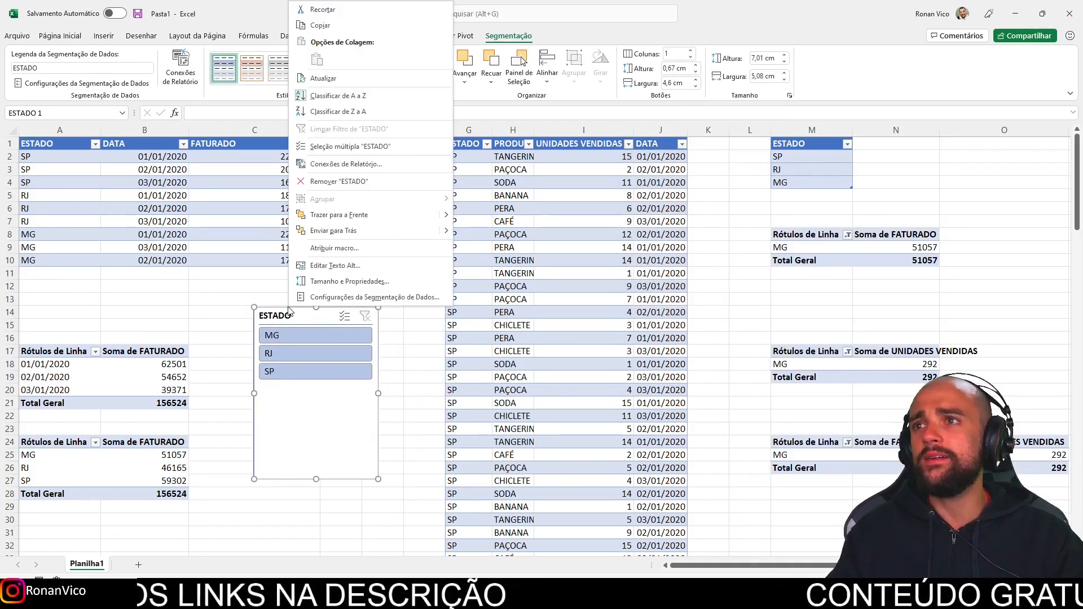
pyautogui.press('Escape')
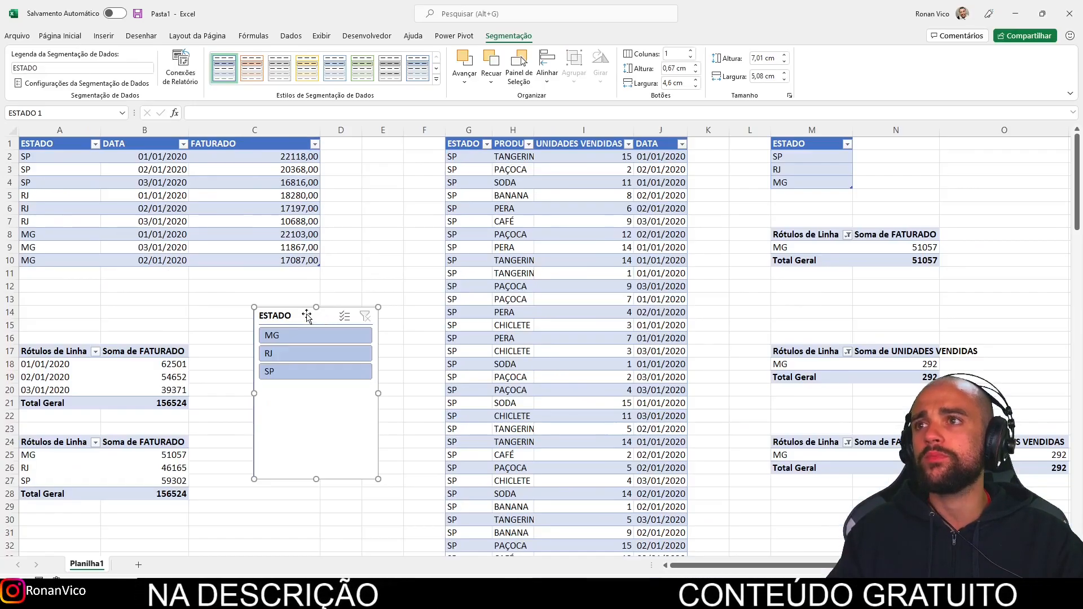
pyautogui.rightClick(300, 311)
pyautogui.click(349, 169)
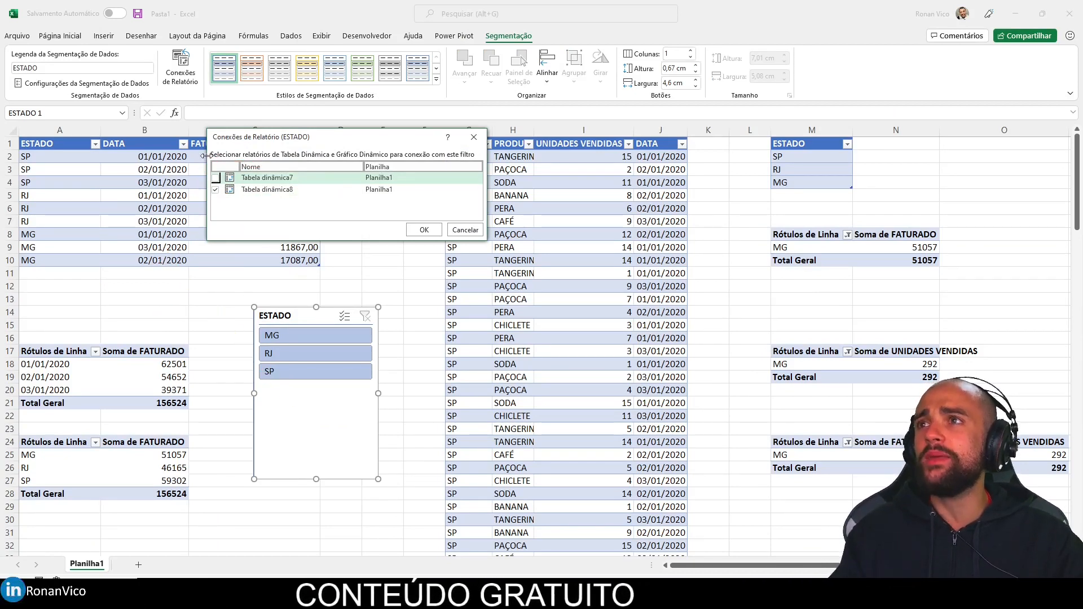
pyautogui.click(423, 232)
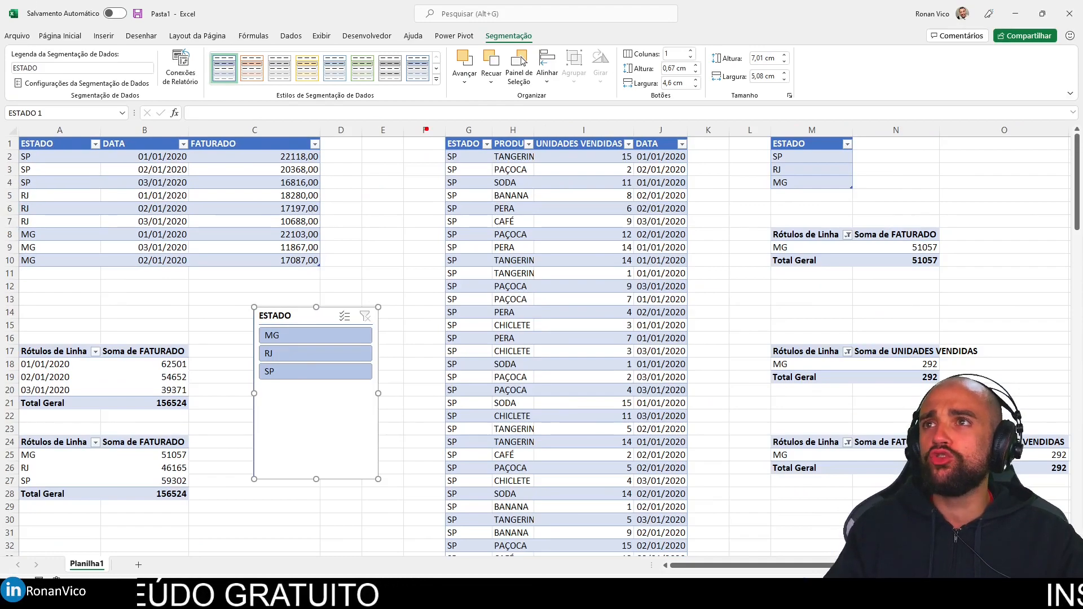
# Widen column E to isolate the TB_FATURAMENTO pivot tables and review the ESTADO slicer's report connections.
pyautogui.moveTo(897, 146); pyautogui.dragTo(975, 150)
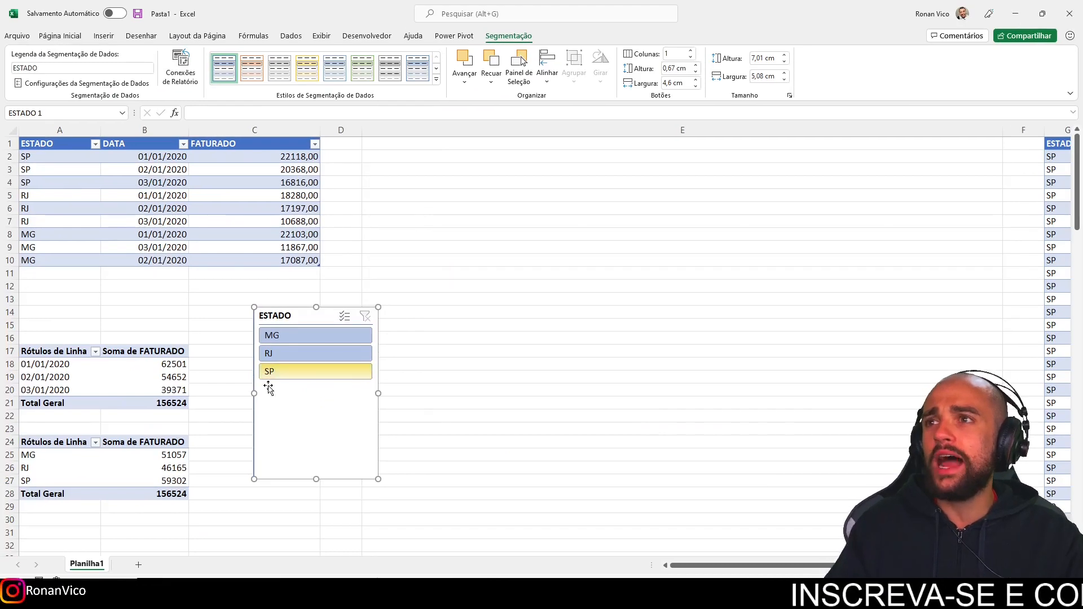
pyautogui.rightClick(270, 387)
pyautogui.click(309, 244)
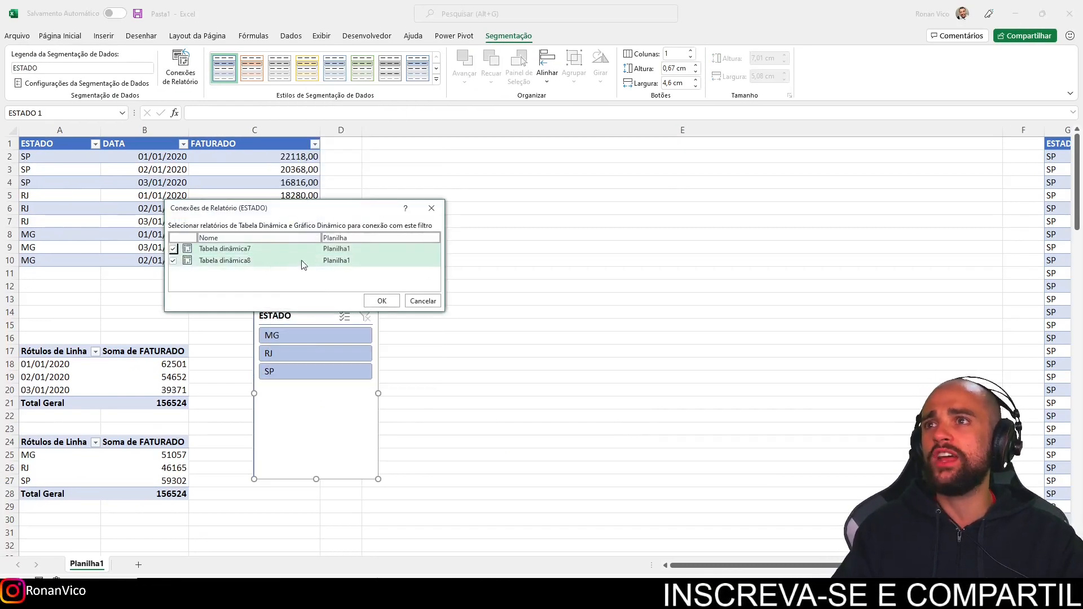
pyautogui.click(380, 300)
# Filter the two TB_FATURAMENTO pivot tables to RJ with their slicer, and narrow column E to bring the other tables back beside them.
pyautogui.click(317, 338)
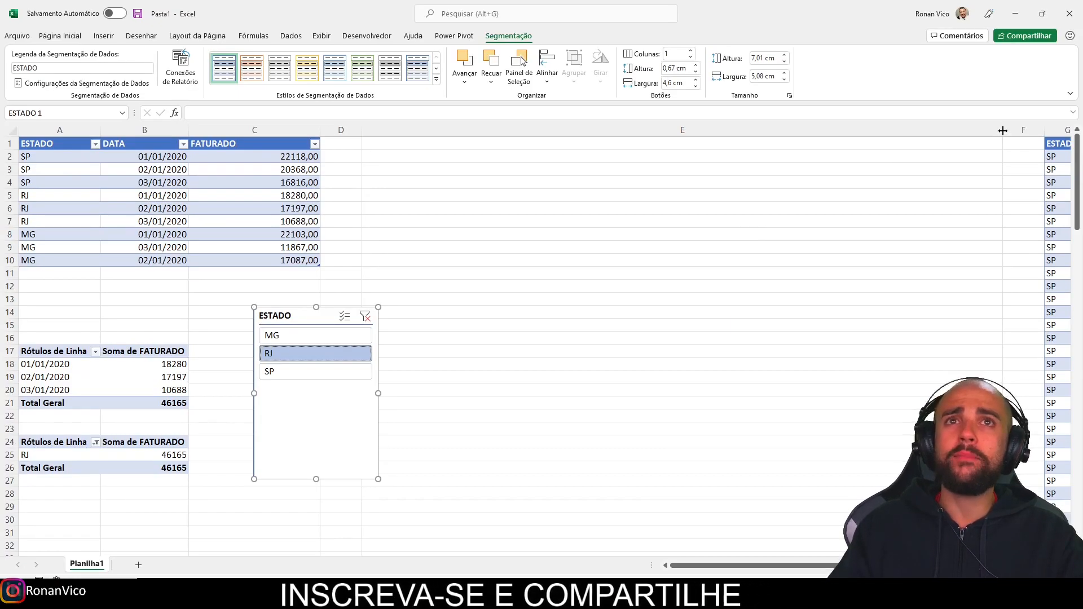
pyautogui.moveTo(464, 154); pyautogui.dragTo(423, 153)
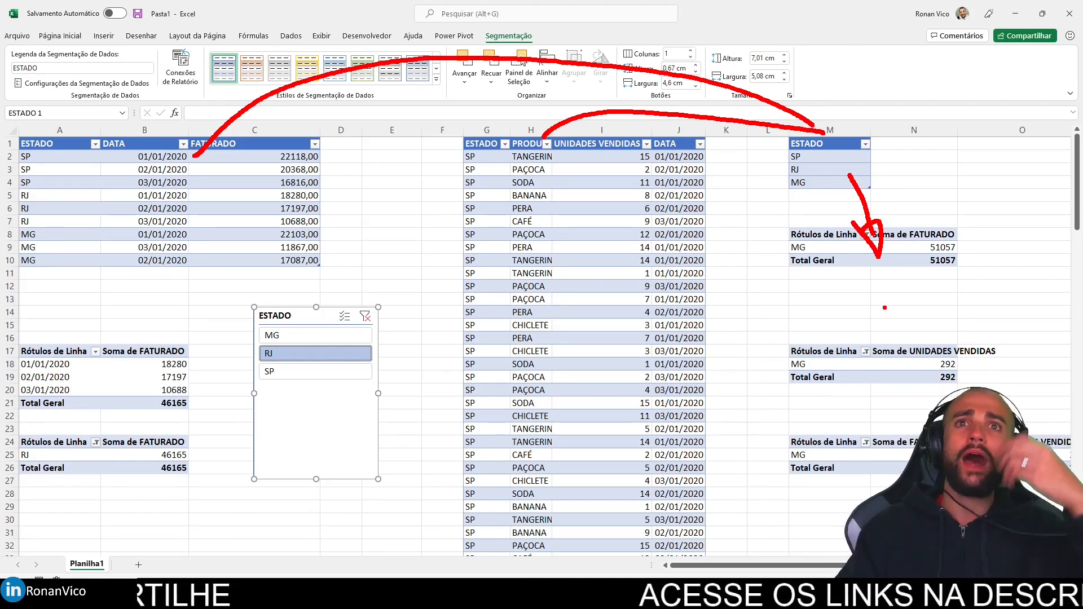
pyautogui.press('Escape')
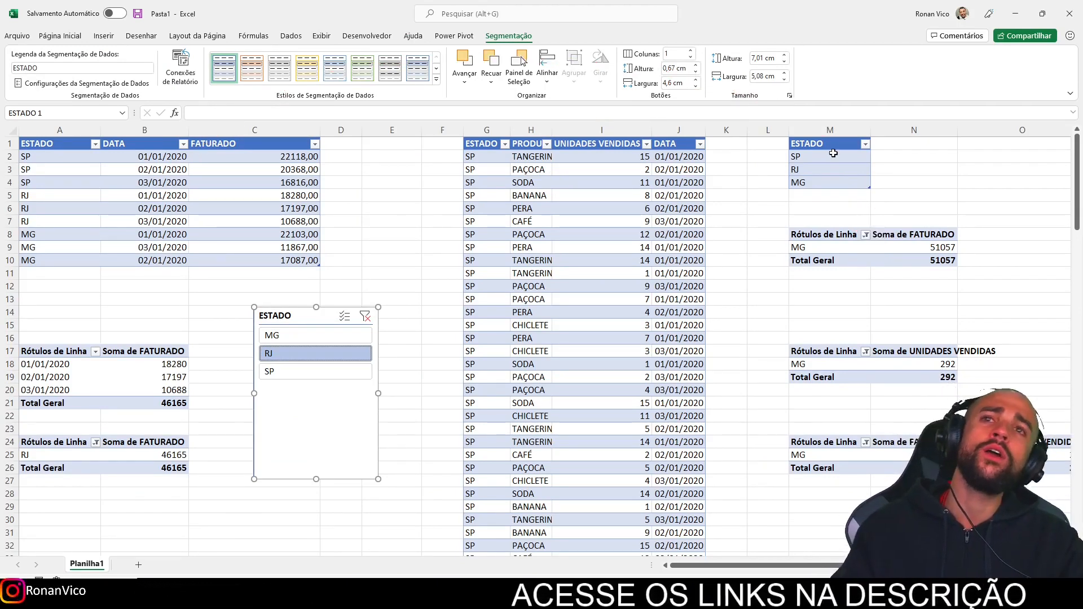